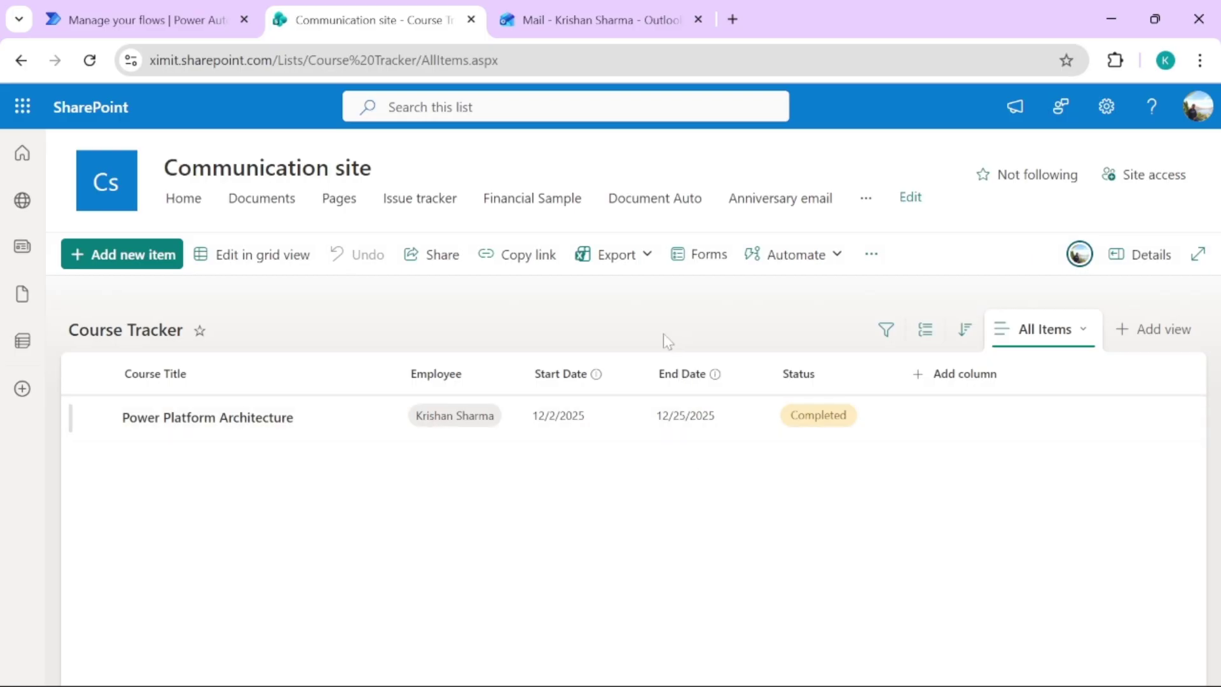
# - Switch to the Outlook Mail tab to view the course-completion congratulations email
pyautogui.click(575, 13)
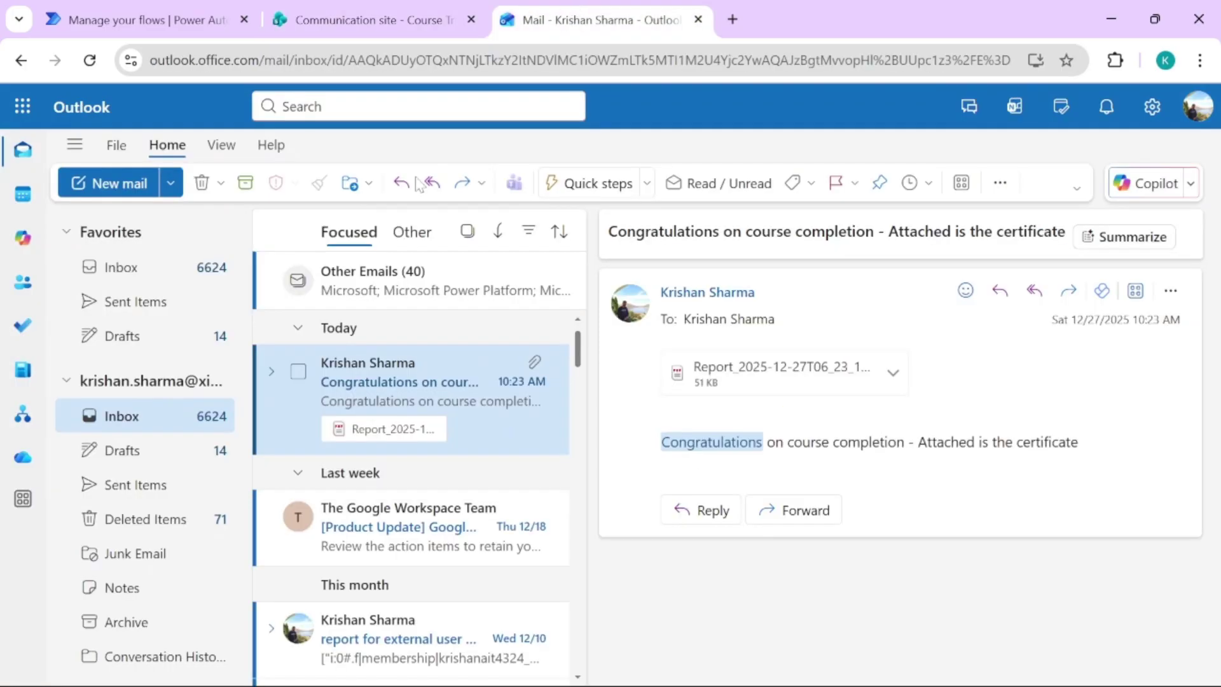
# - Preview the attached Certificate of Completion PDF, then go back to the Manage your flows tab
pyautogui.click(742, 385)
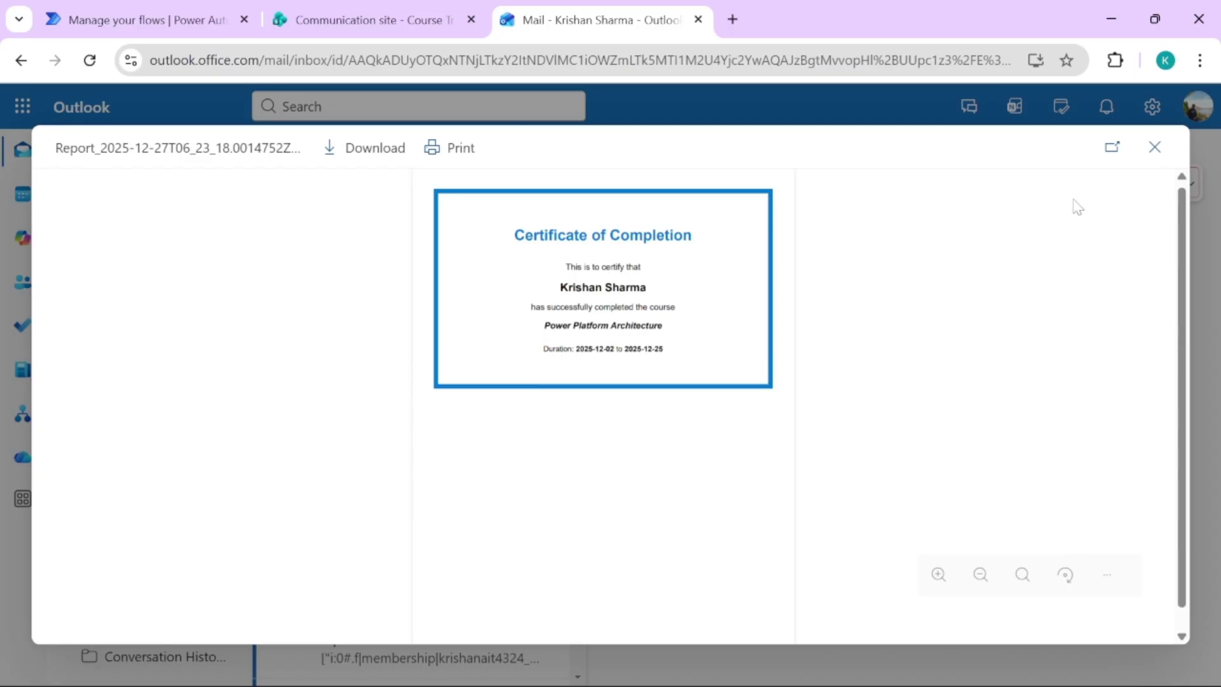
pyautogui.hotkey('ctrl', '1')
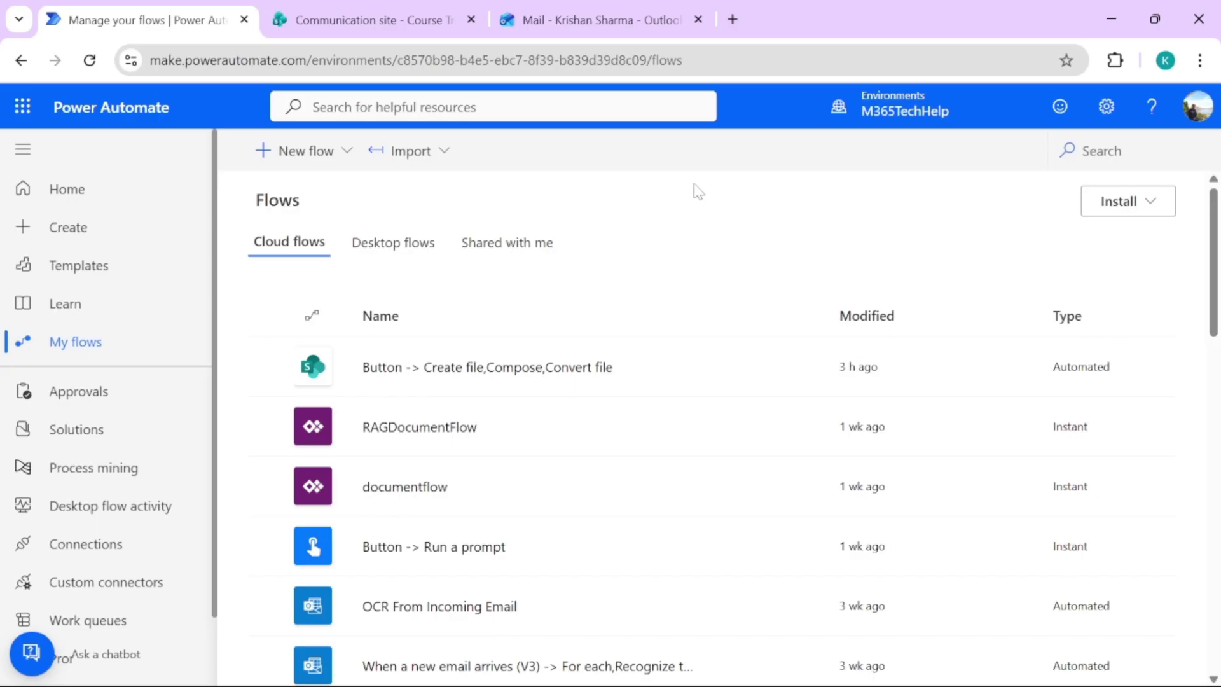
# - Create a blank instant flow with a SharePoint 'When an item is created or modified' trigger on Course Tracker
pyautogui.click(315, 151)
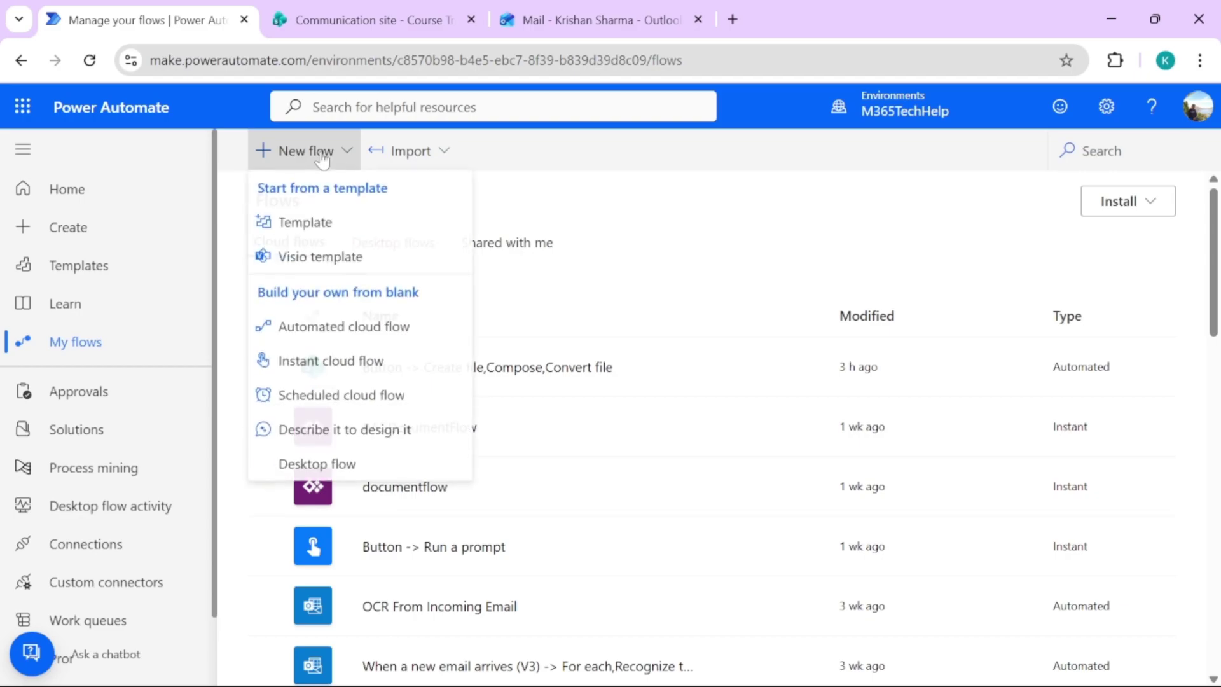
pyautogui.click(337, 362)
pyautogui.click(821, 632)
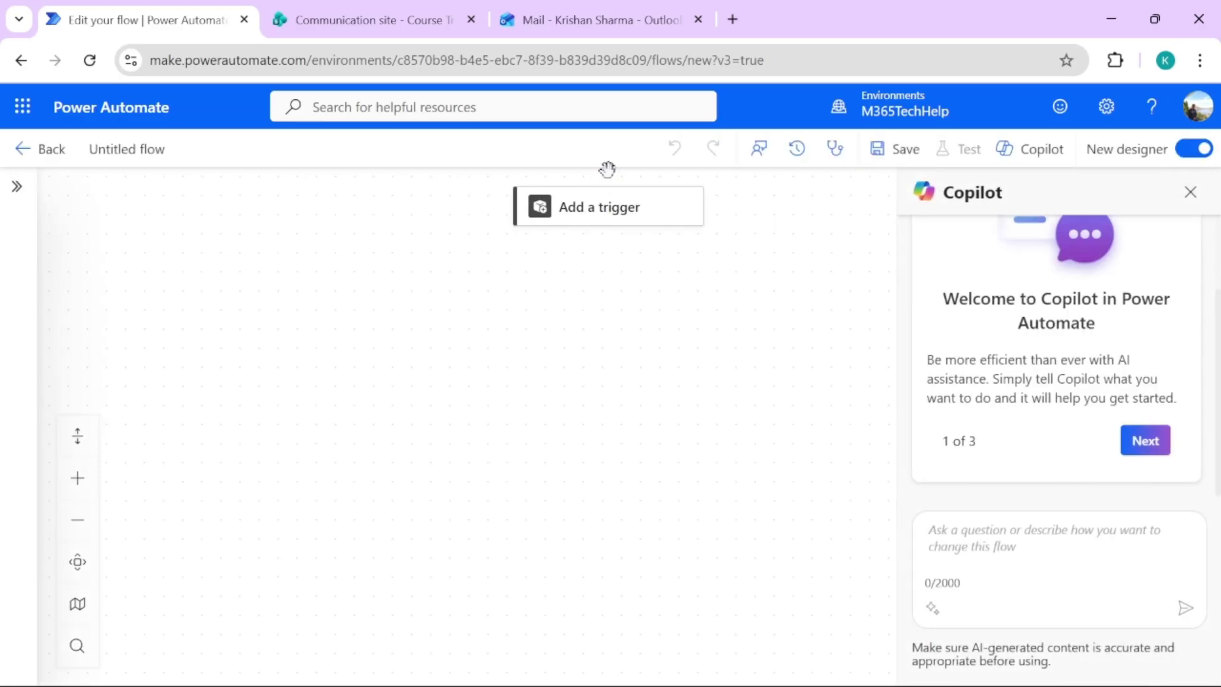
pyautogui.click(612, 210)
pyautogui.click(398, 9)
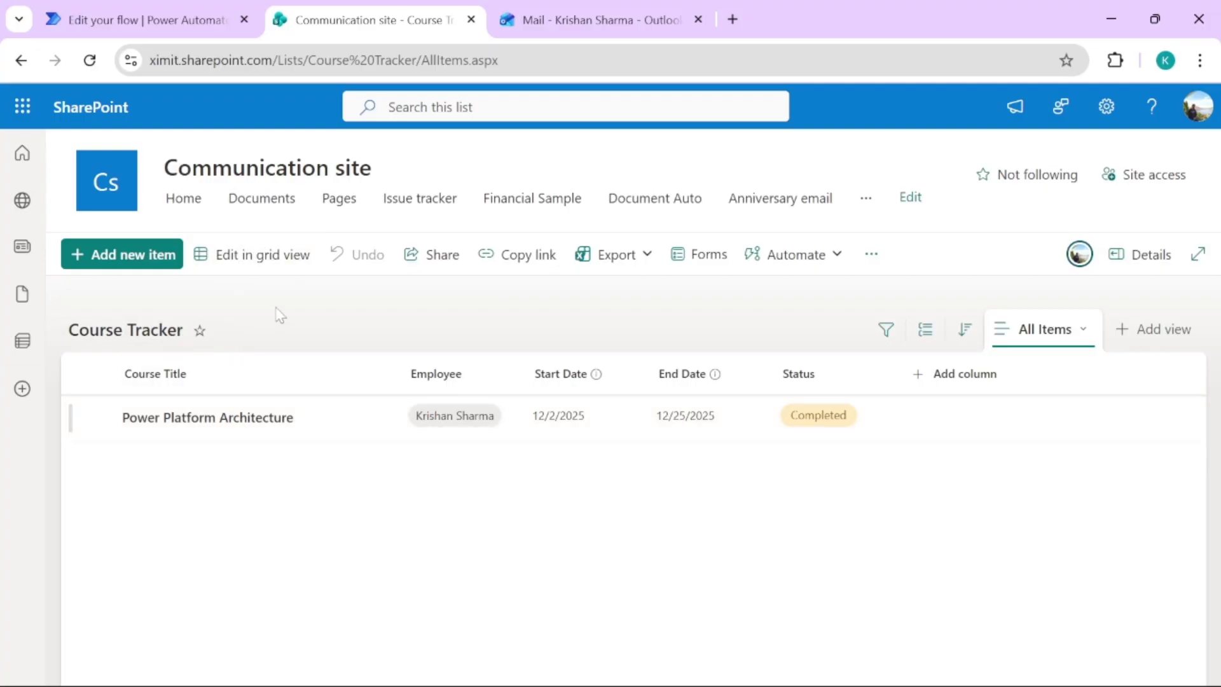
pyautogui.click(169, 14)
pyautogui.click(497, 411)
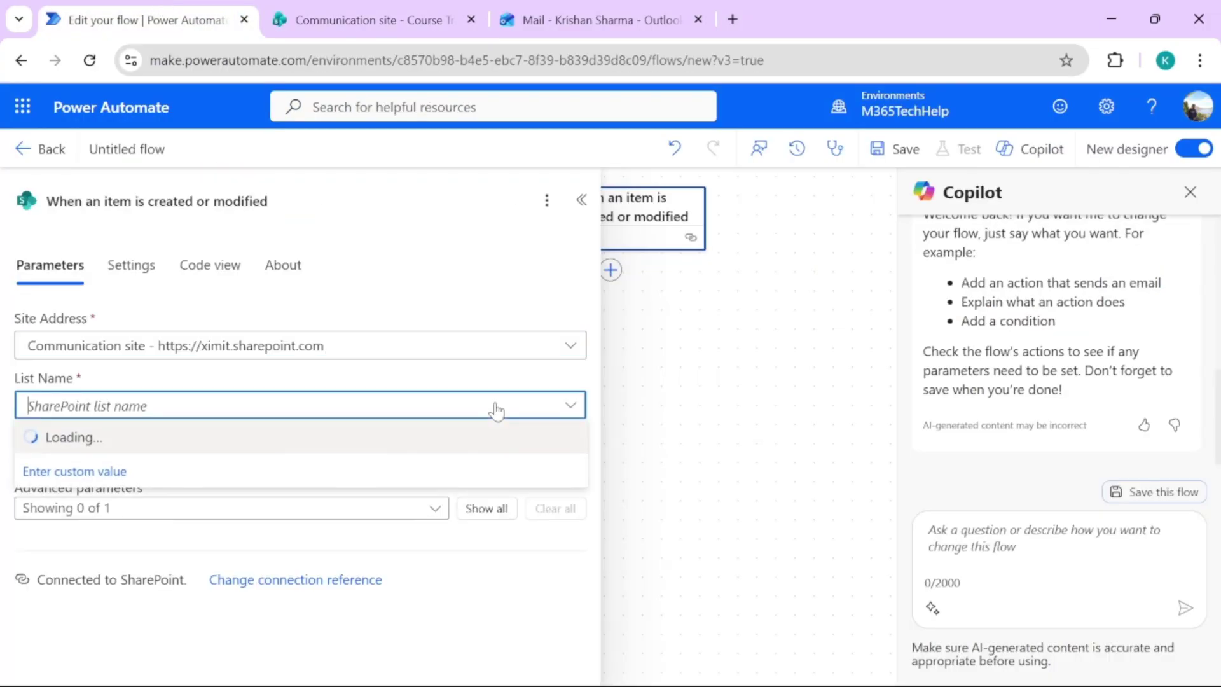
pyautogui.click(102, 437)
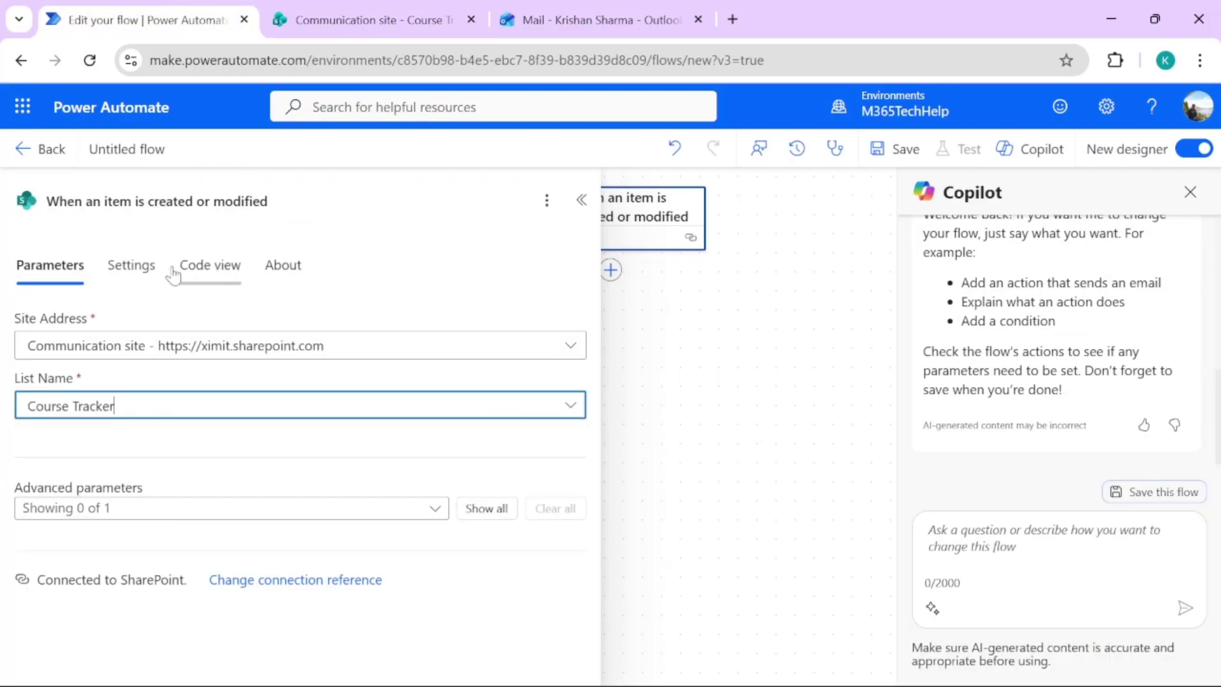
pyautogui.click(141, 275)
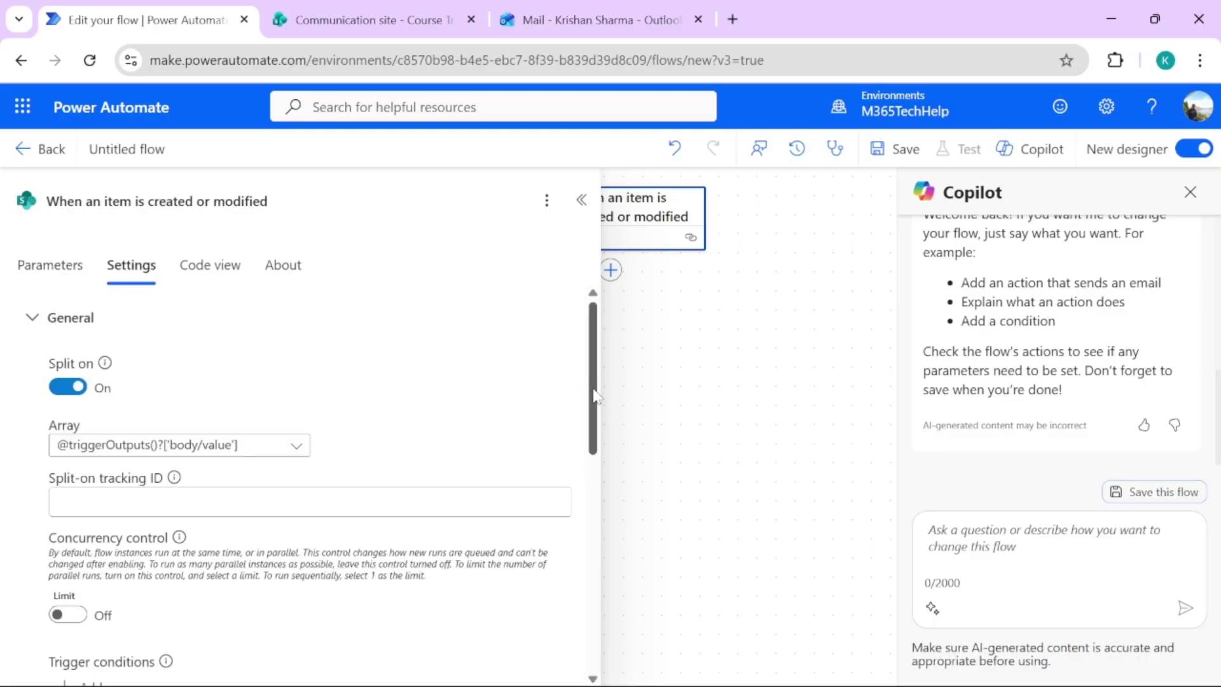
pyautogui.moveTo(595, 390); pyautogui.dragTo(591, 465)
pyautogui.click(90, 501)
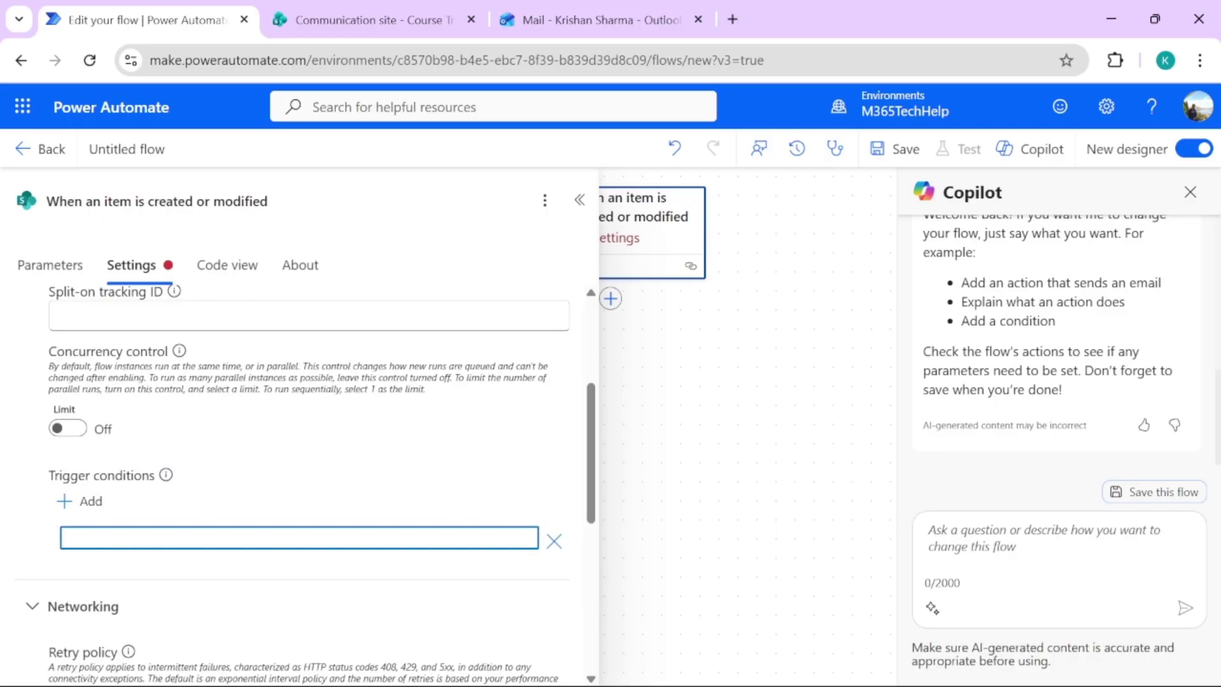
pyautogui.write('@equal')
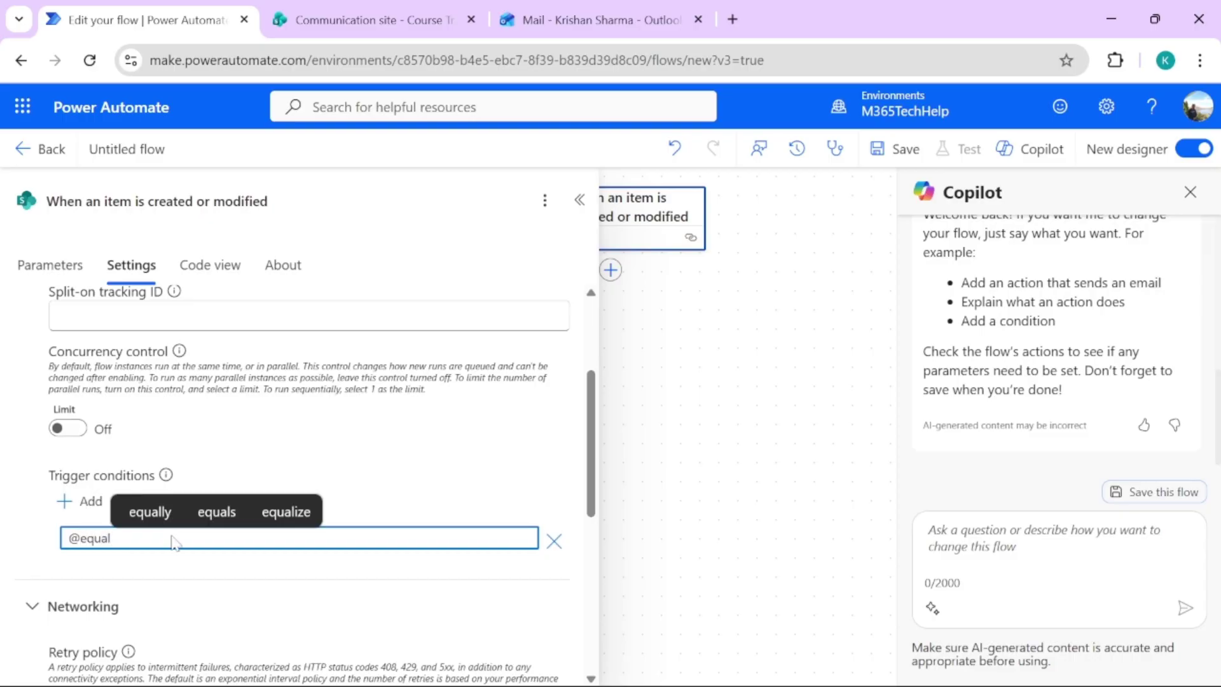
pyautogui.write('s(triggerBody()?')
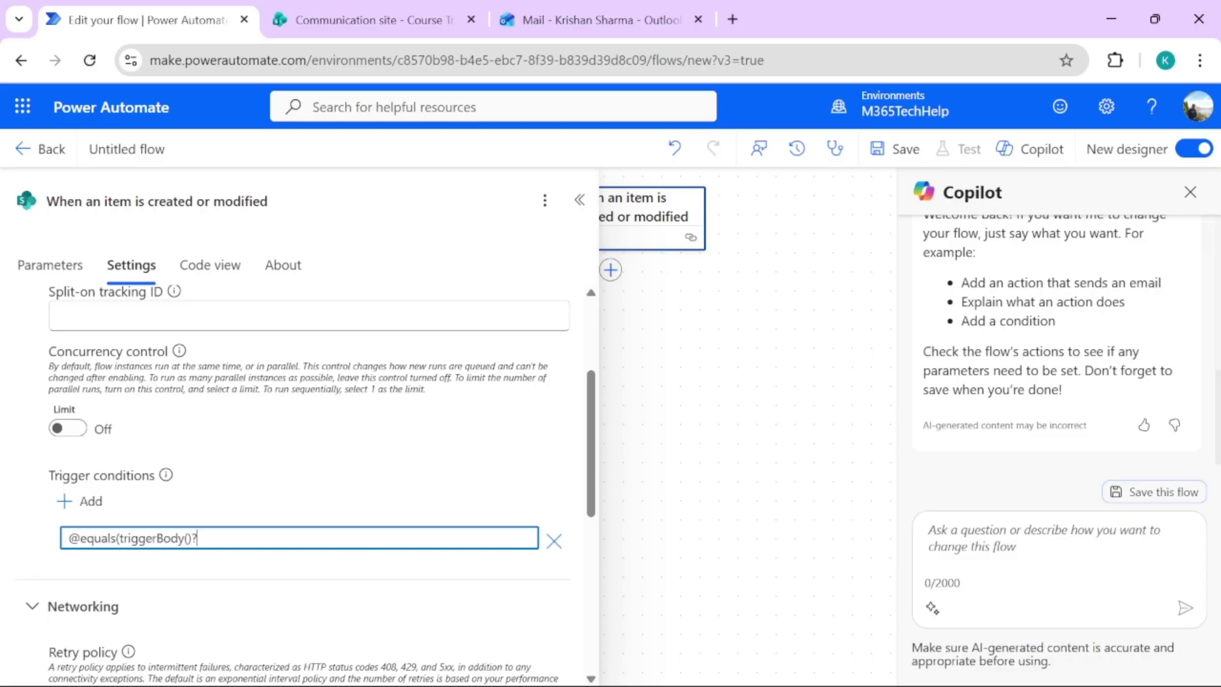
pyautogui.write("['Status'],'Com")
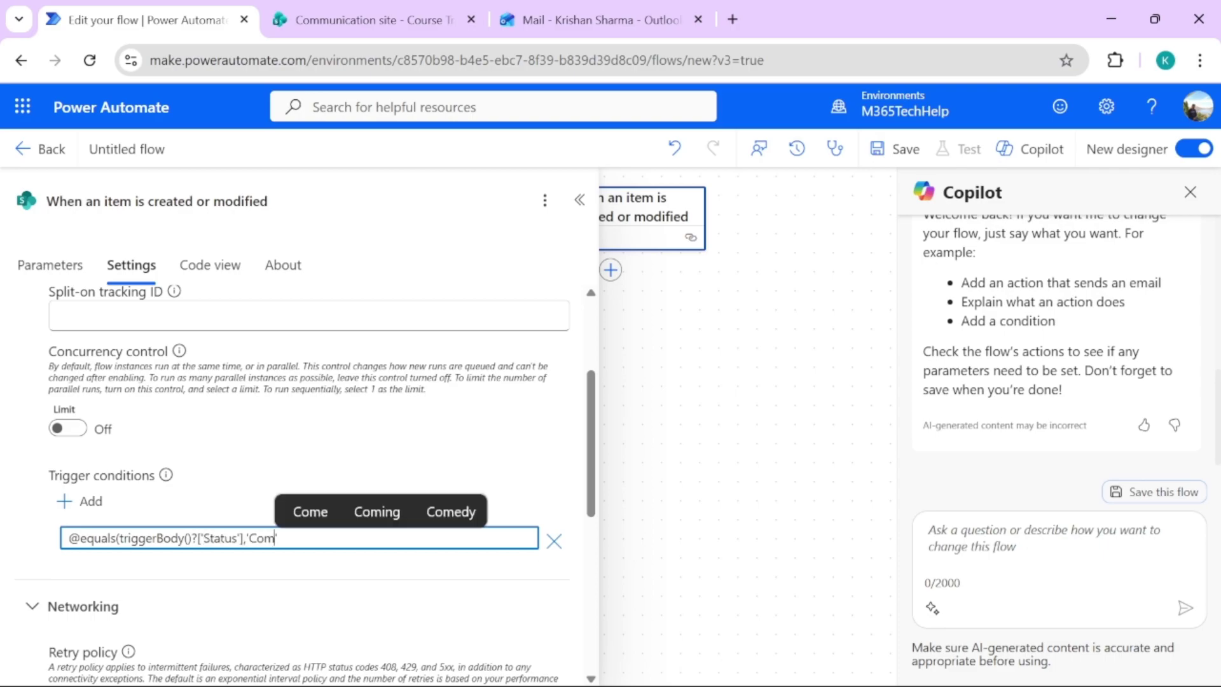
pyautogui.write("pleted')")
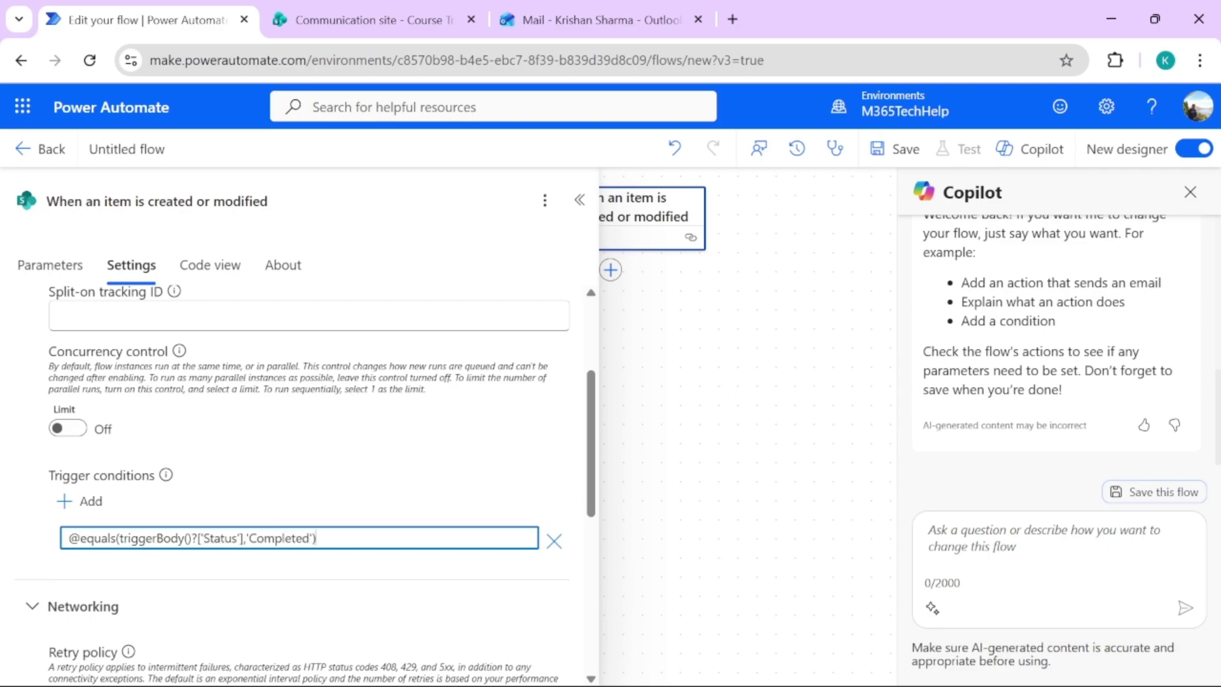
pyautogui.click(176, 495)
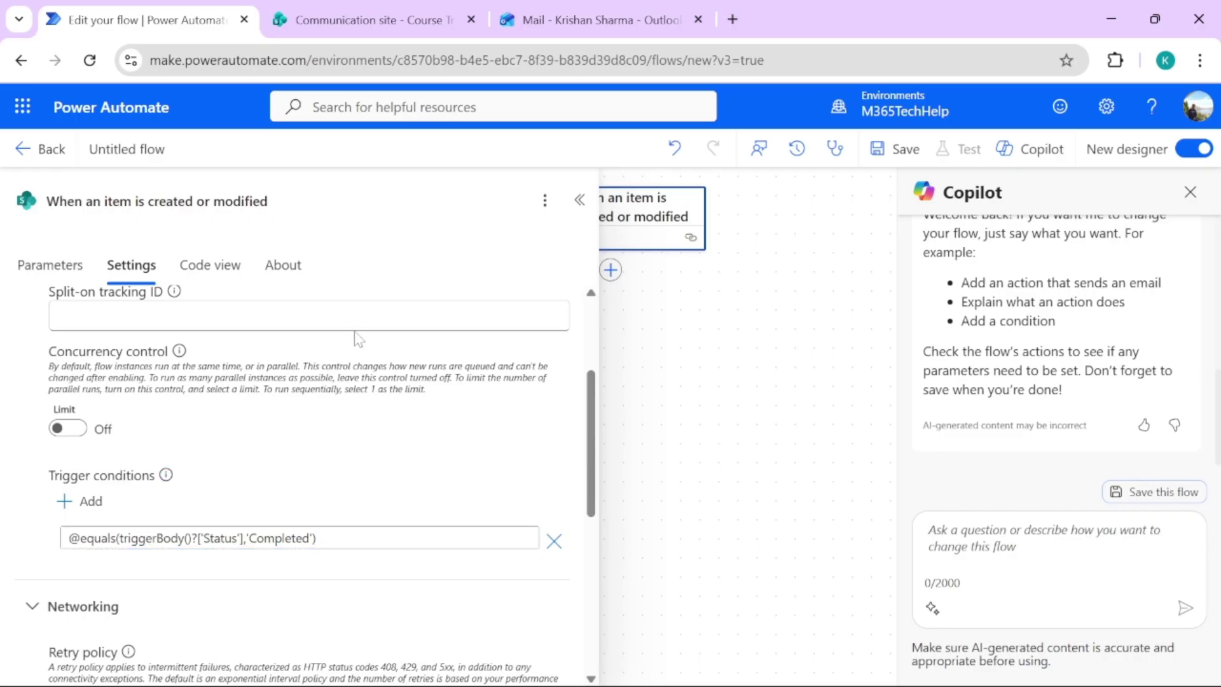
pyautogui.click(41, 275)
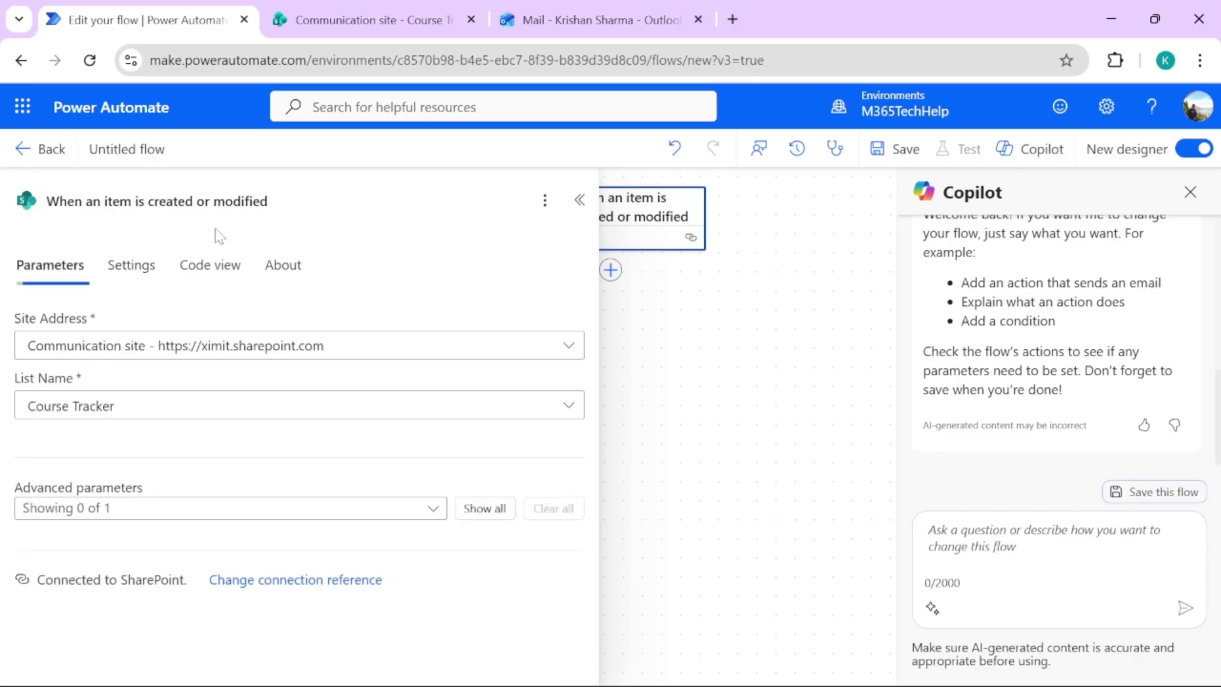
# - Add a Compose action after the trigger and paste the Certificate of Completion HTML into Inputs
pyautogui.click(613, 269)
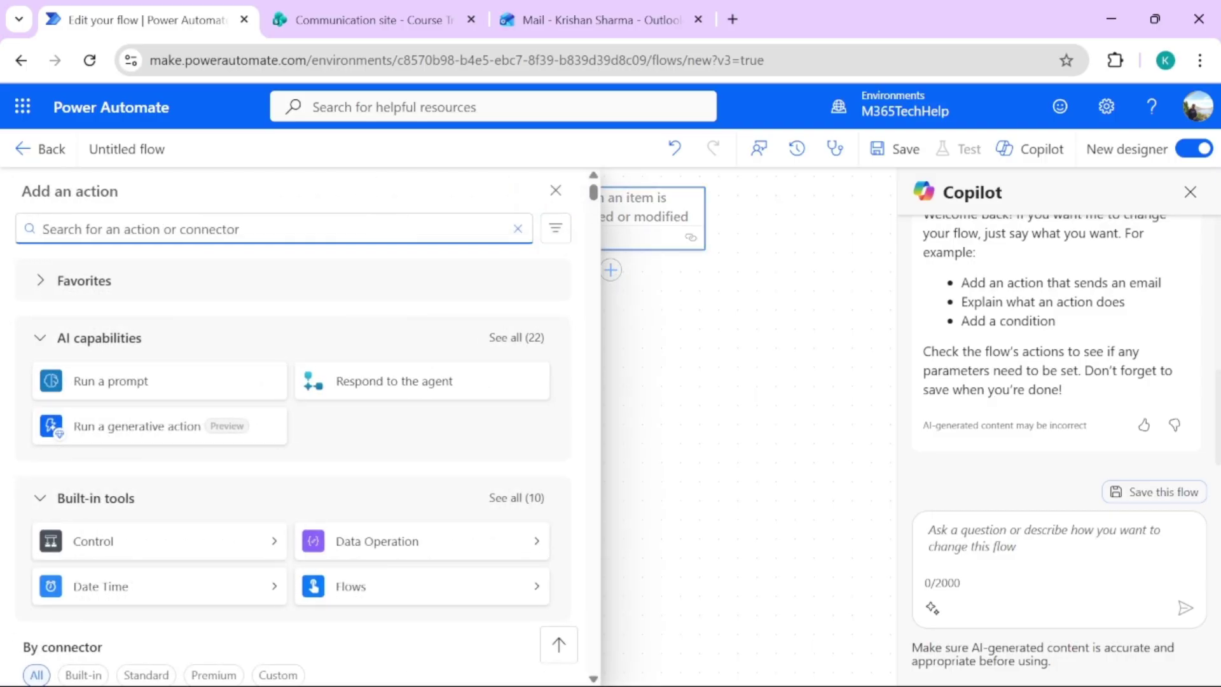
pyautogui.write('com')
pyautogui.click(436, 350)
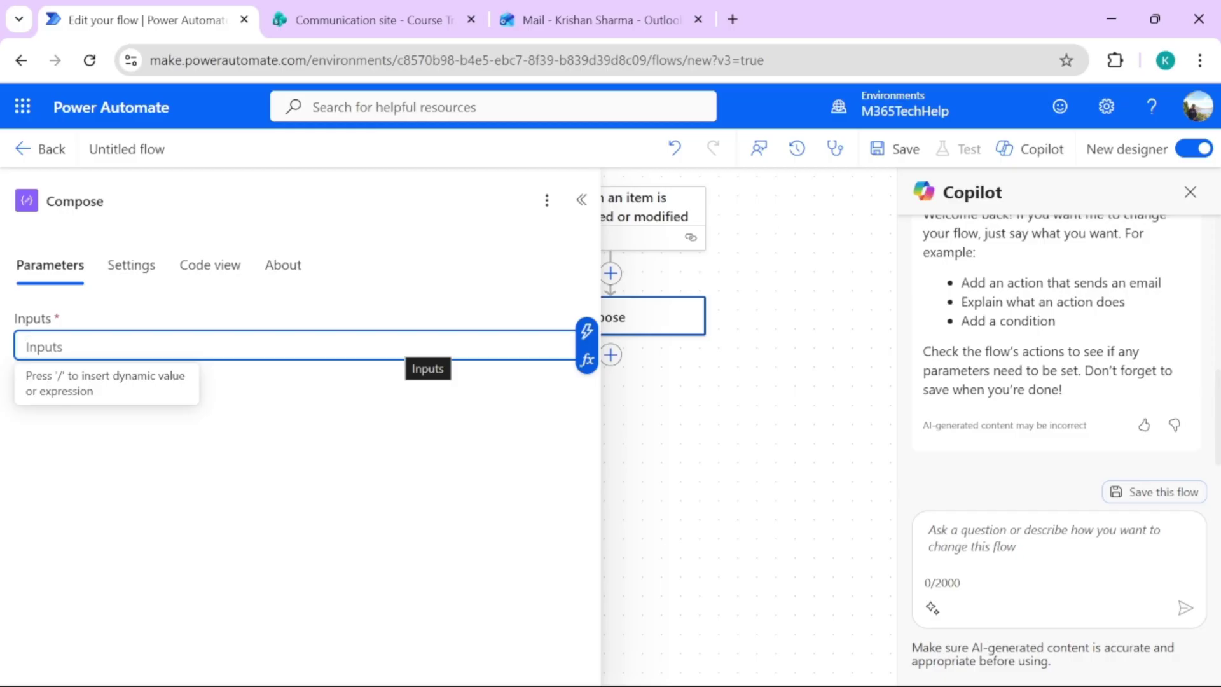
pyautogui.hotkey('ctrl', 'v')
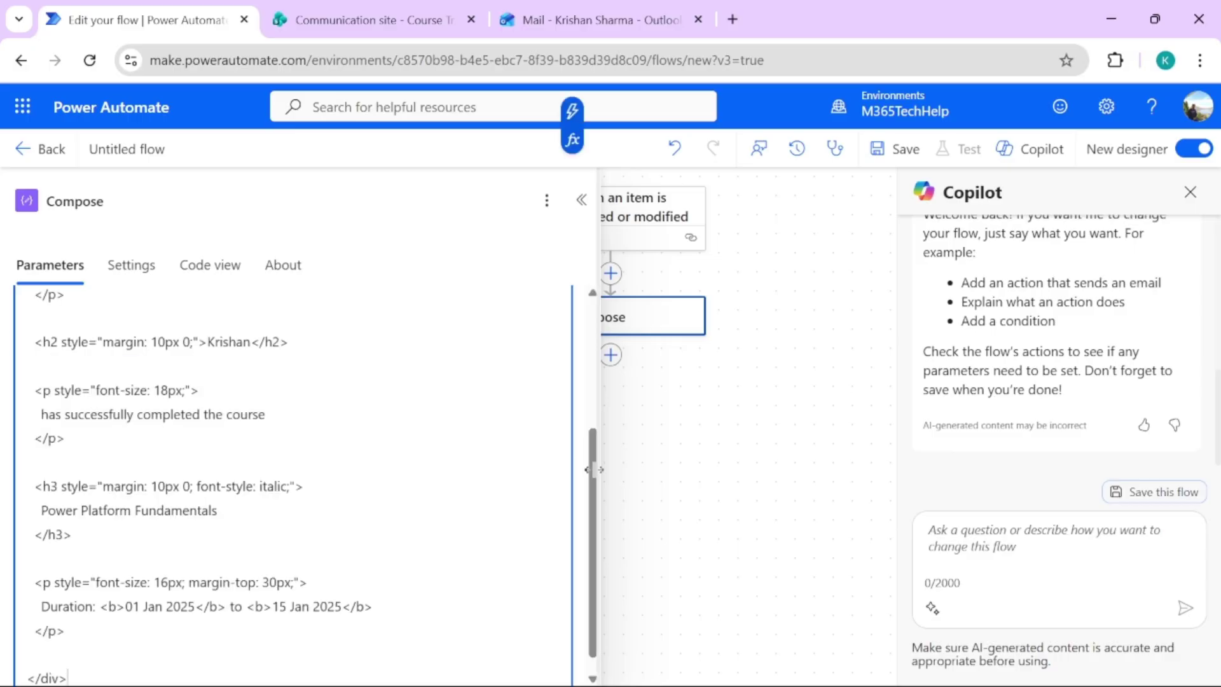
pyautogui.scroll(5, 593, 488)
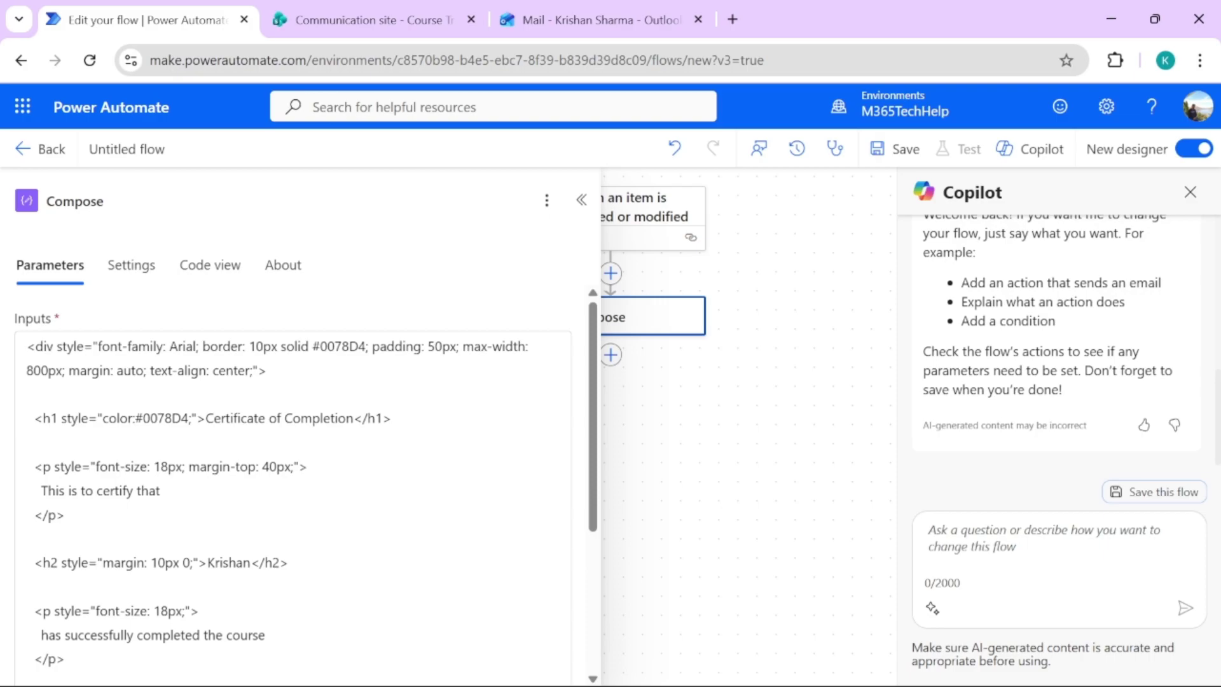
# - Replace the hard-coded name in the certificate heading with the Employee Display Name token
pyautogui.doubleClick(237, 562)
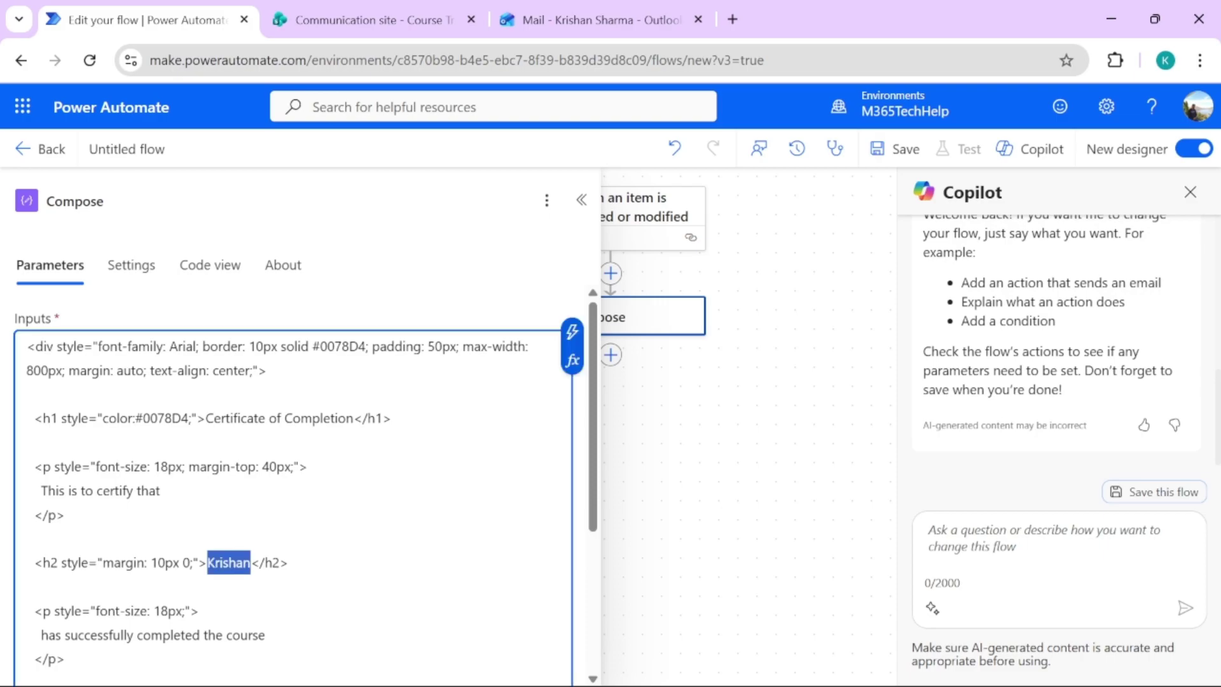
pyautogui.press('BackSpace')
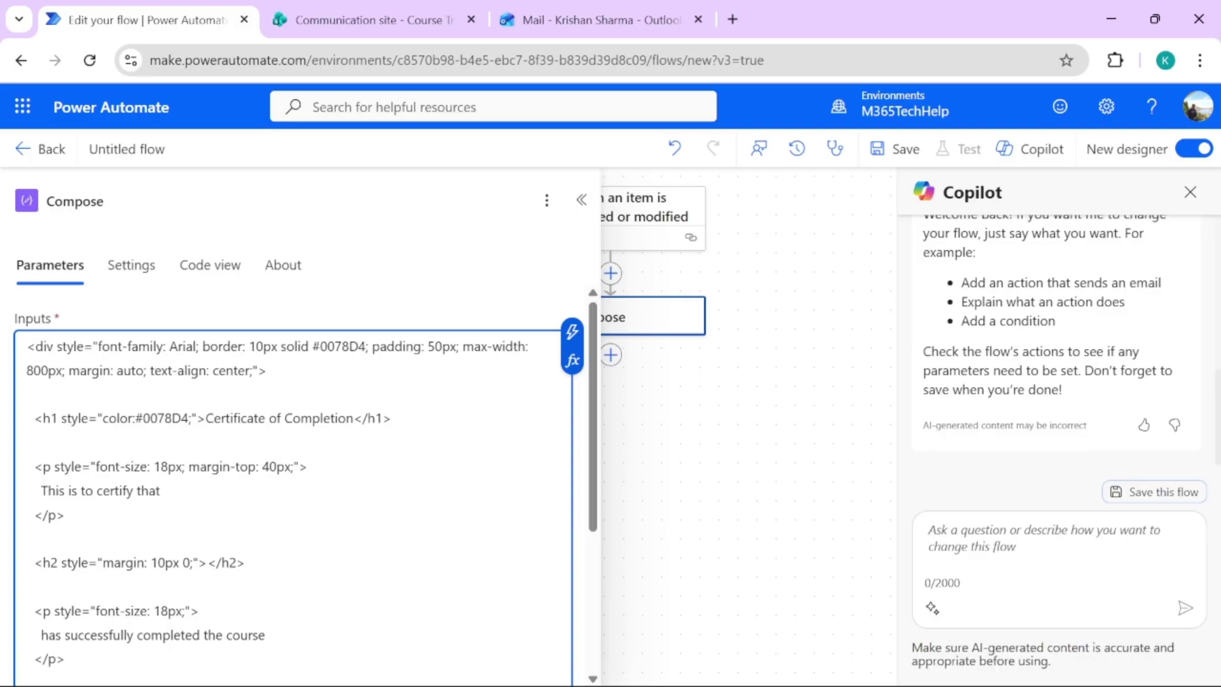
pyautogui.click(573, 332)
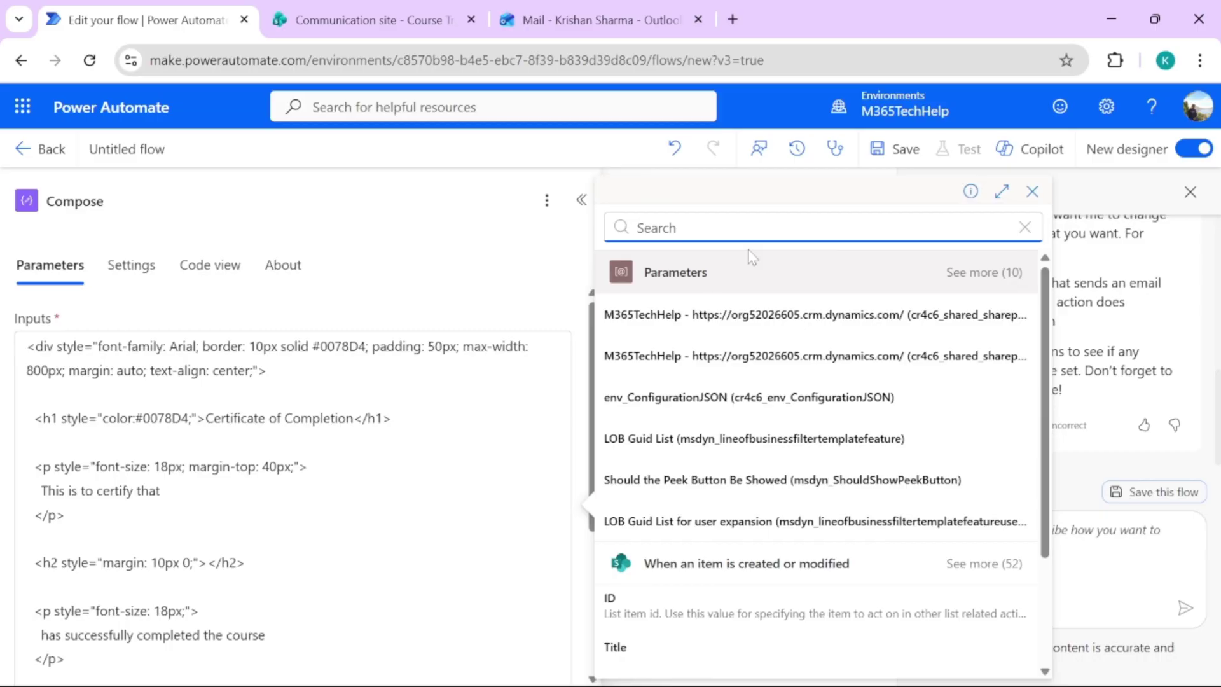
pyautogui.write('empl')
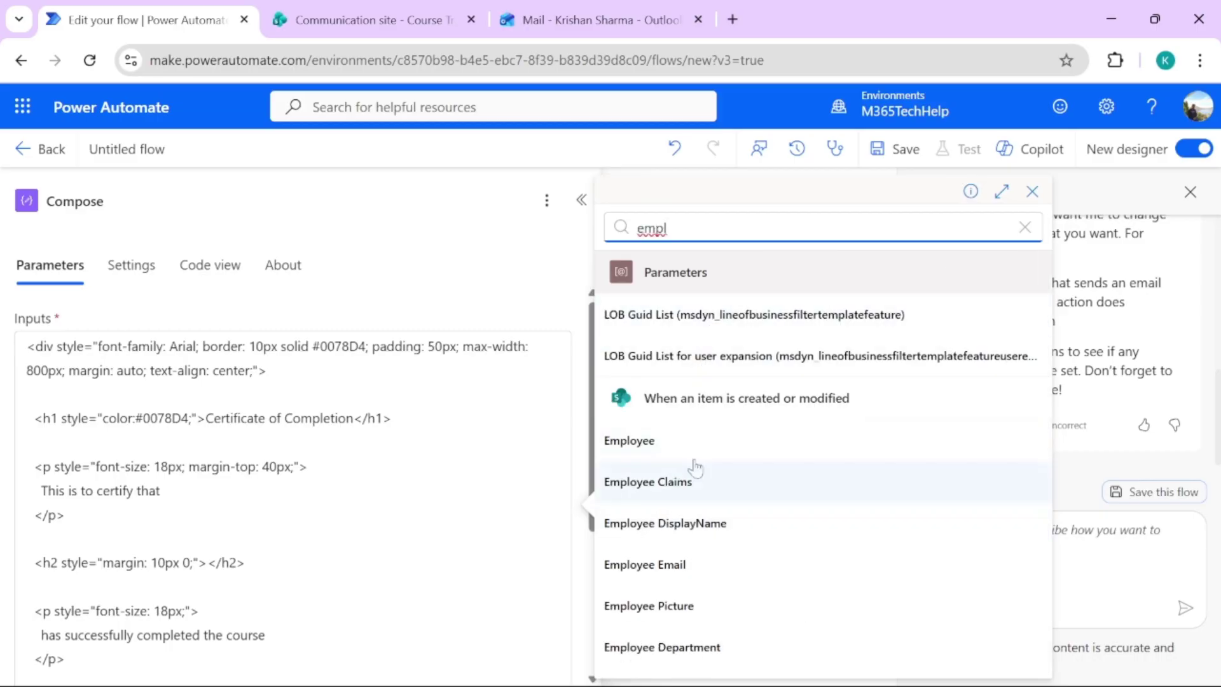
pyautogui.click(693, 528)
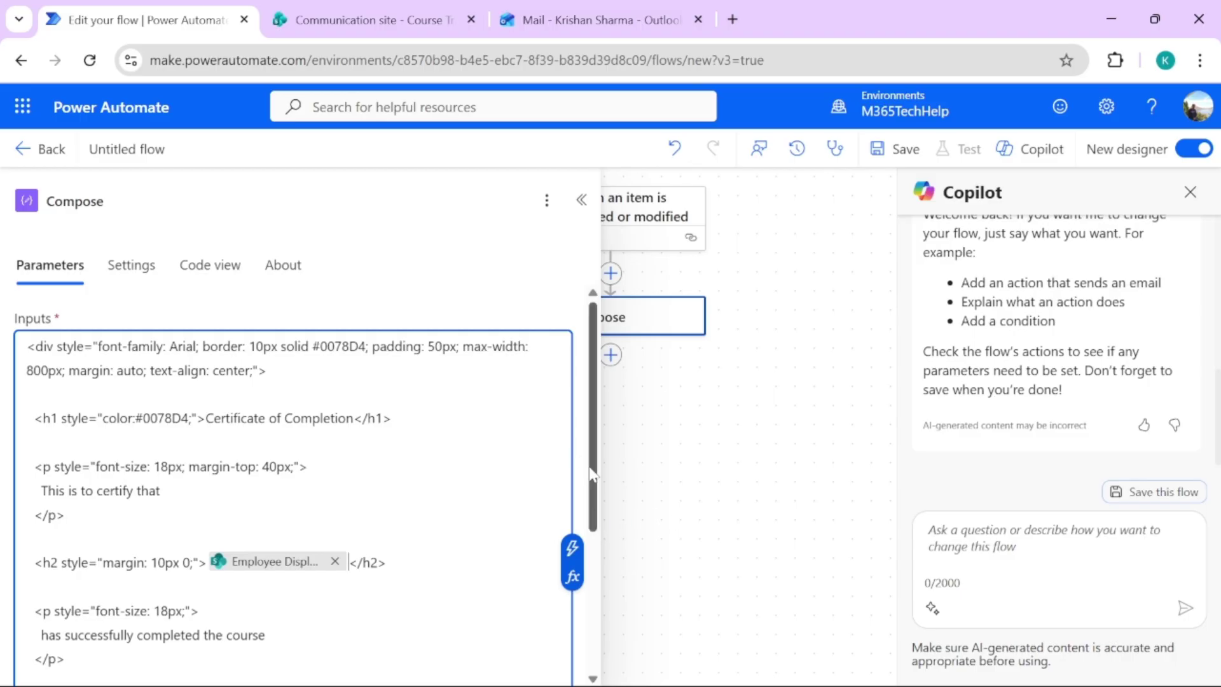
pyautogui.moveTo(591, 474); pyautogui.dragTo(592, 585)
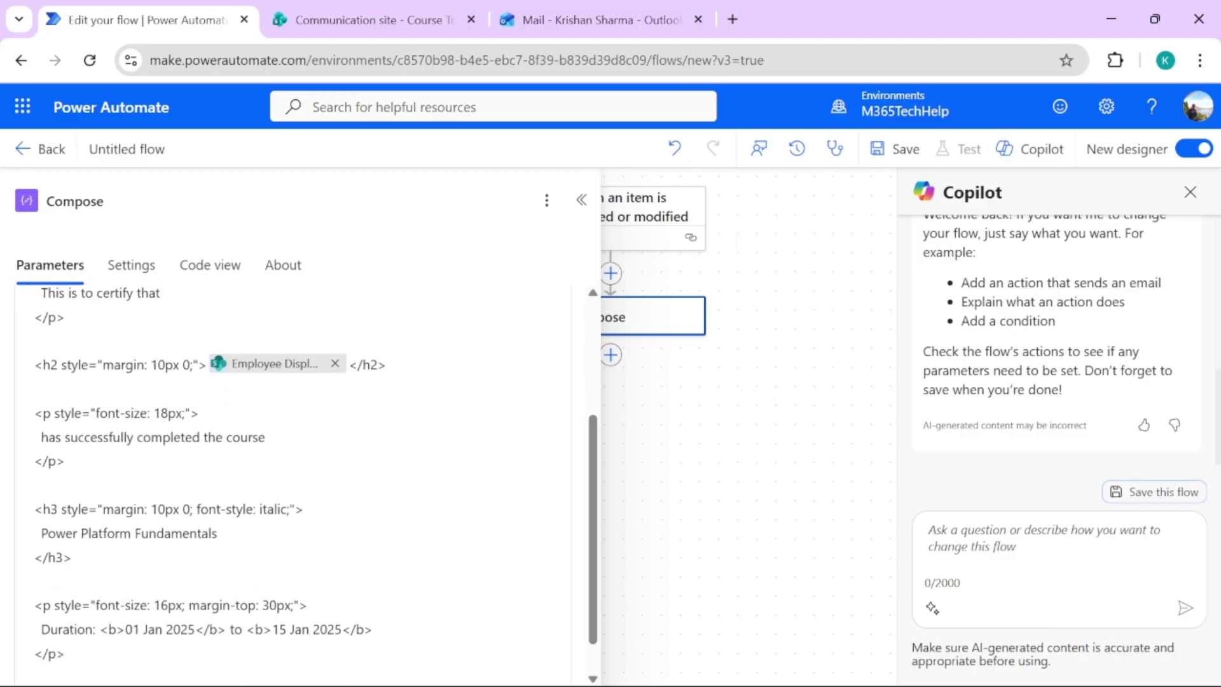
# - Replace the hard-coded 'Power Platform Fundamentals' course title with the item's Title token
pyautogui.moveTo(42, 533); pyautogui.dragTo(218, 533)
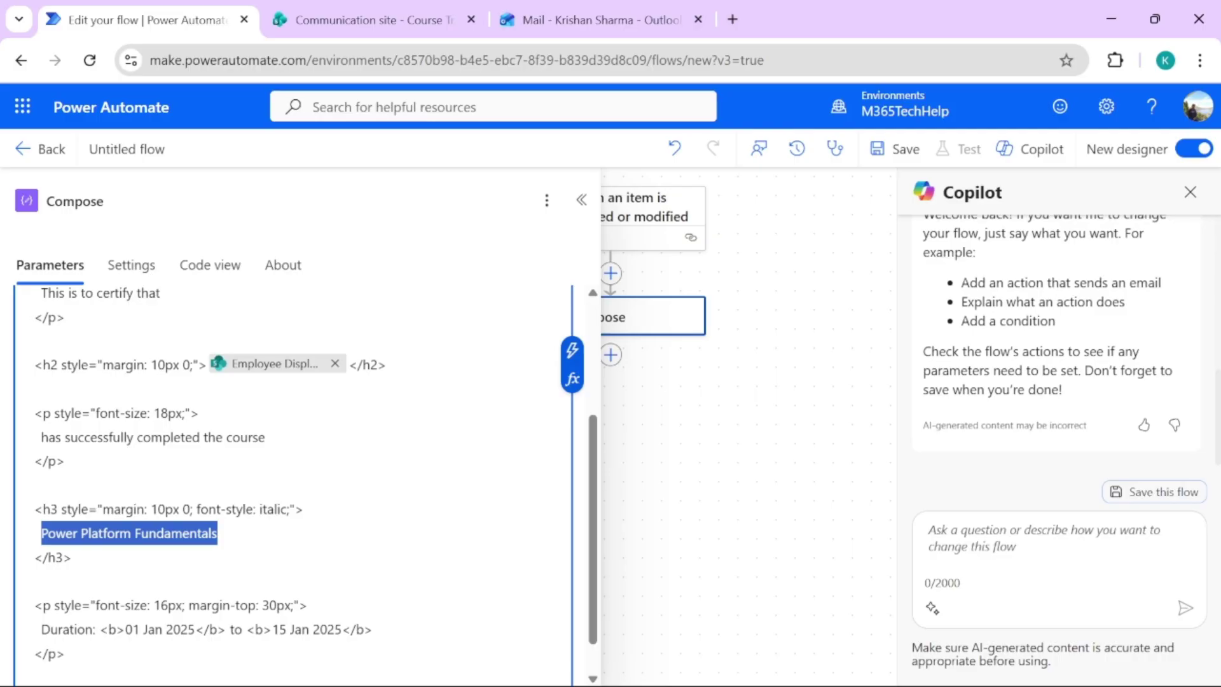
pyautogui.press('BackSpace')
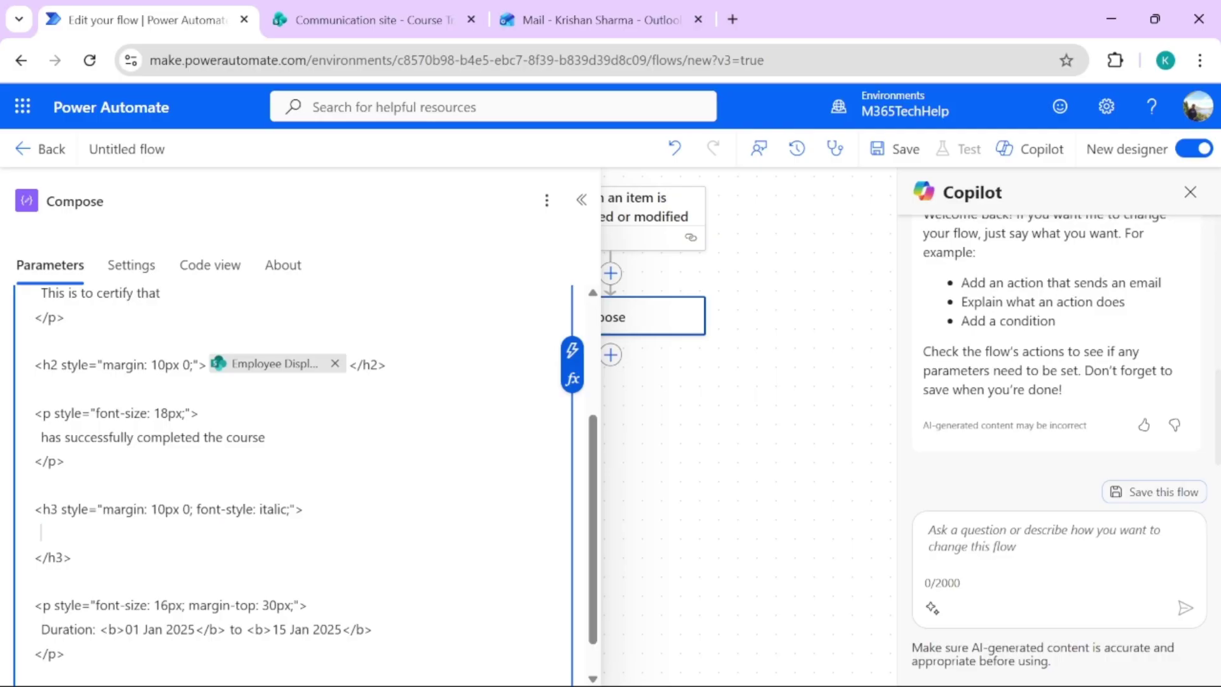
pyautogui.click(572, 350)
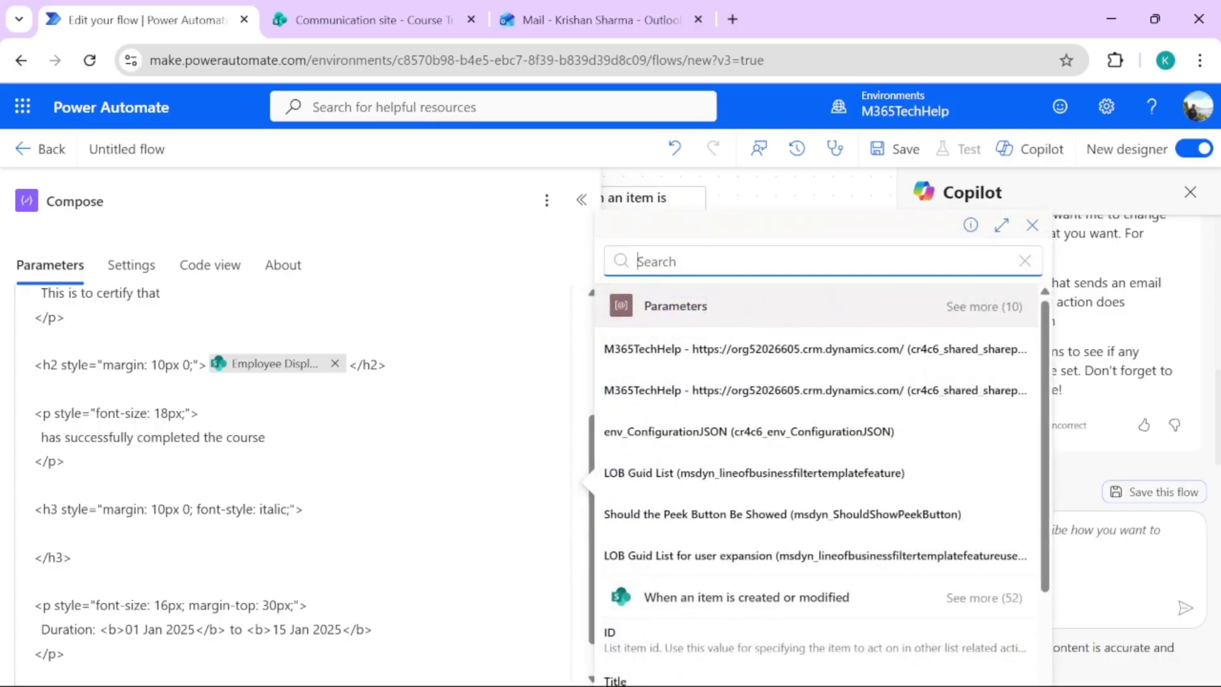
pyautogui.write('cours')
pyautogui.press('BackSpace')
pyautogui.press('BackSpace')
pyautogui.press('BackSpace')
pyautogui.press('BackSpace')
pyautogui.press('BackSpace')
pyautogui.write('title')
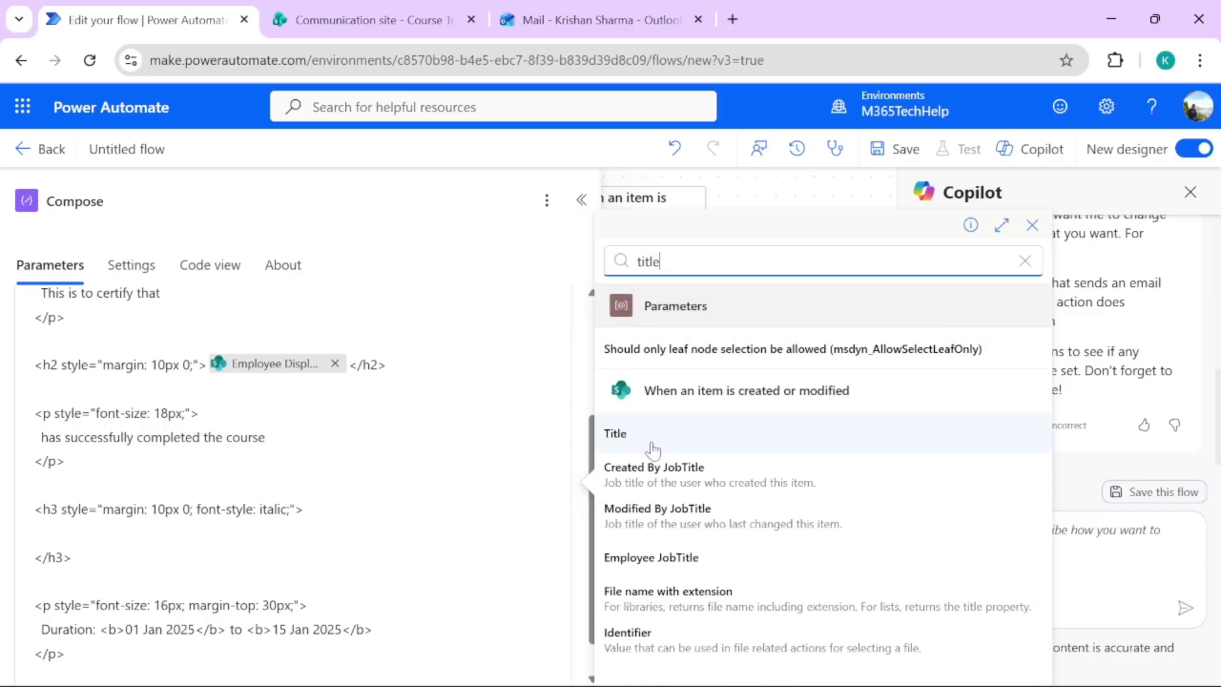
pyautogui.click(653, 449)
# - Replace the fixed Duration dates with the Start Date and End Date values
pyautogui.scroll(-1, 594, 506)
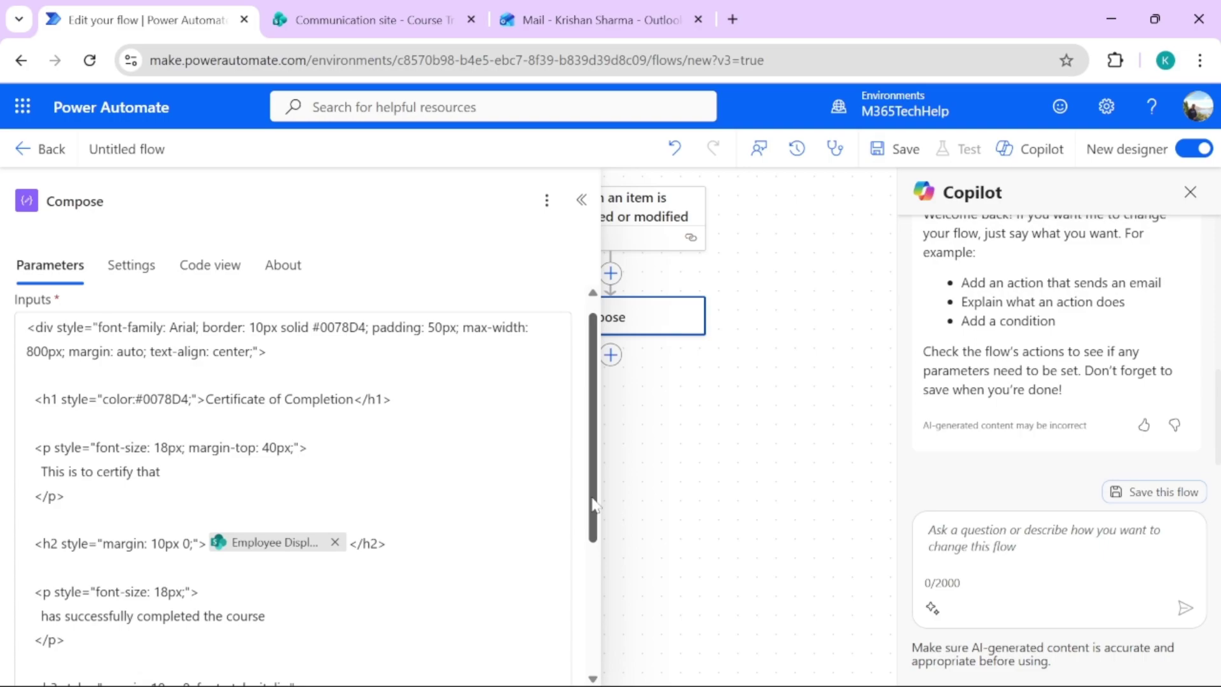
pyautogui.scroll(-3, 593, 506)
pyautogui.press('BackSpace')
pyautogui.press('BackSpace')
pyautogui.press('BackSpace')
pyautogui.press('BackSpace')
pyautogui.press('BackSpace')
pyautogui.press('BackSpace')
pyautogui.press('BackSpace')
pyautogui.press('BackSpace')
pyautogui.press('BackSpace')
pyautogui.press('BackSpace')
pyautogui.press('BackSpace')
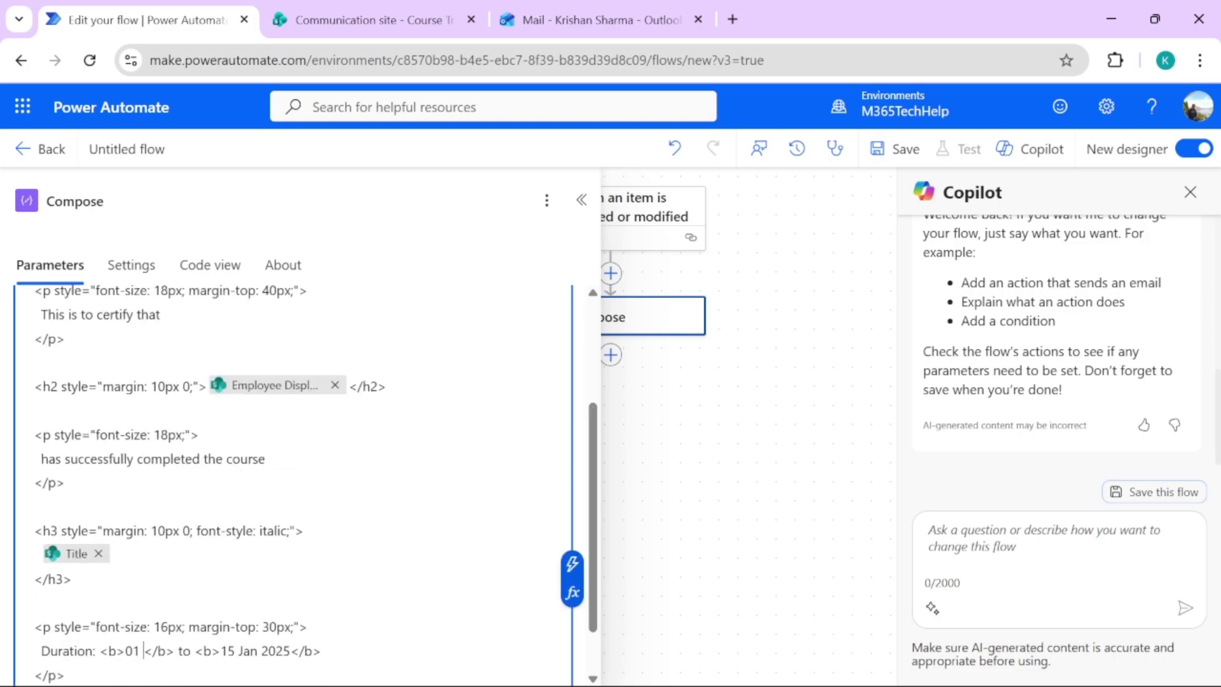
pyautogui.press('/')
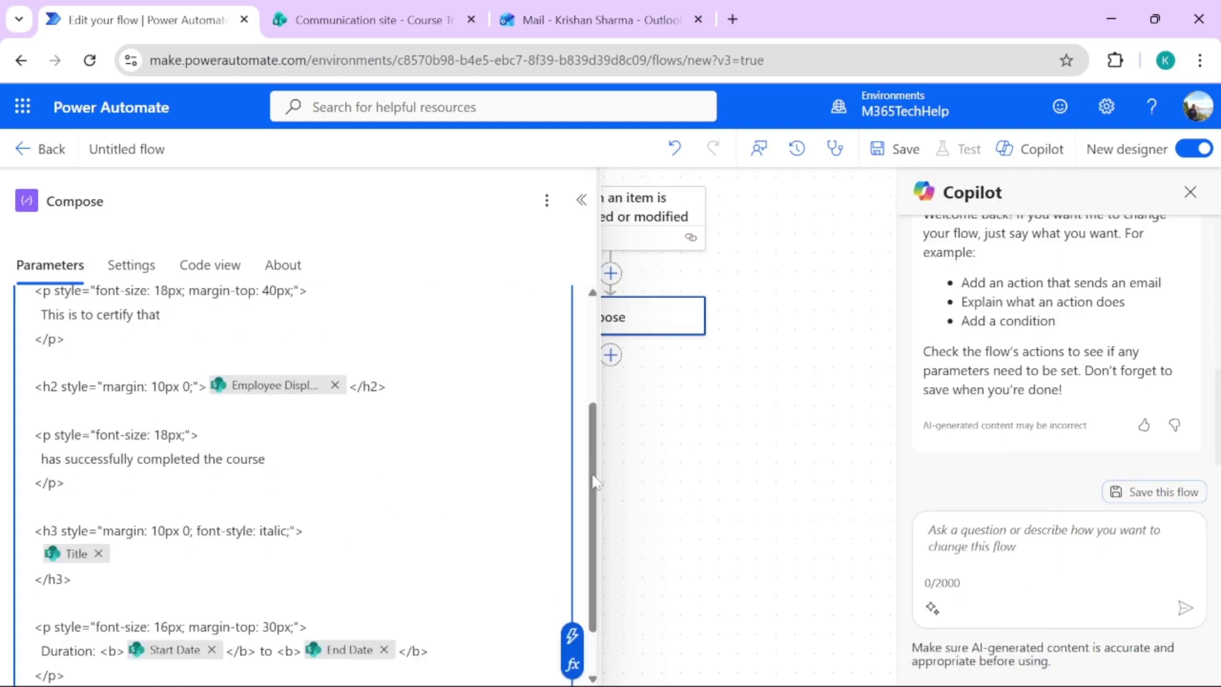
pyautogui.scroll(-1, 593, 516)
pyautogui.scroll(-1, 594, 516)
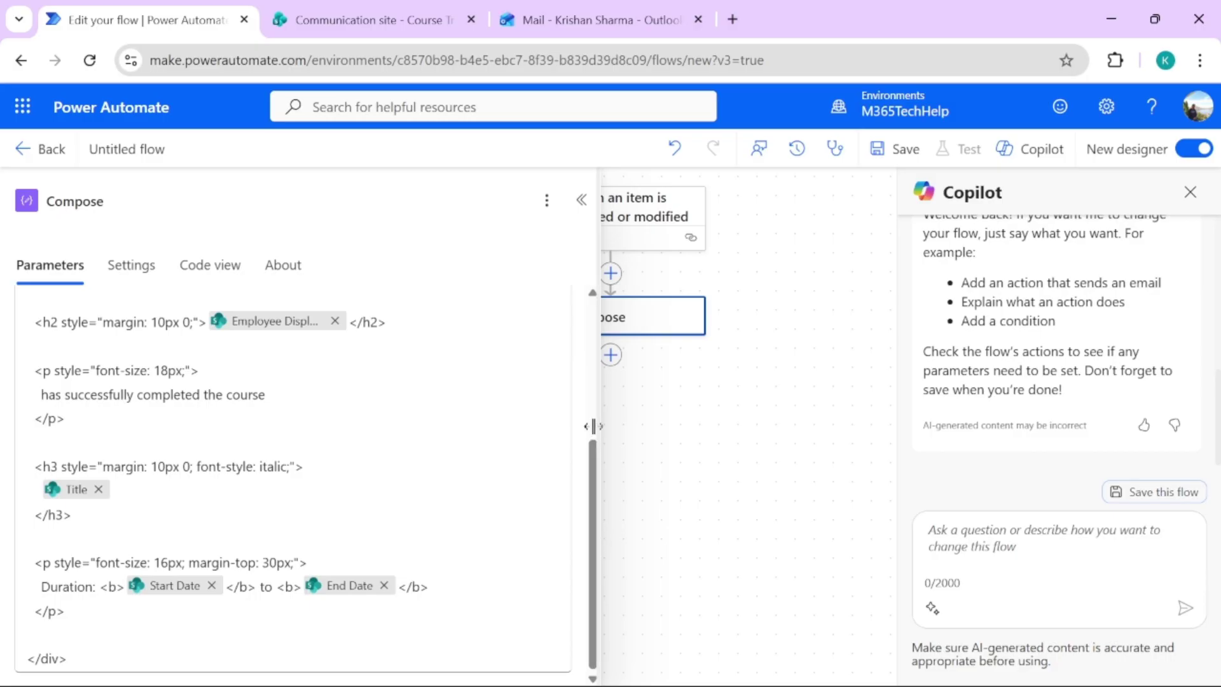
pyautogui.click(582, 201)
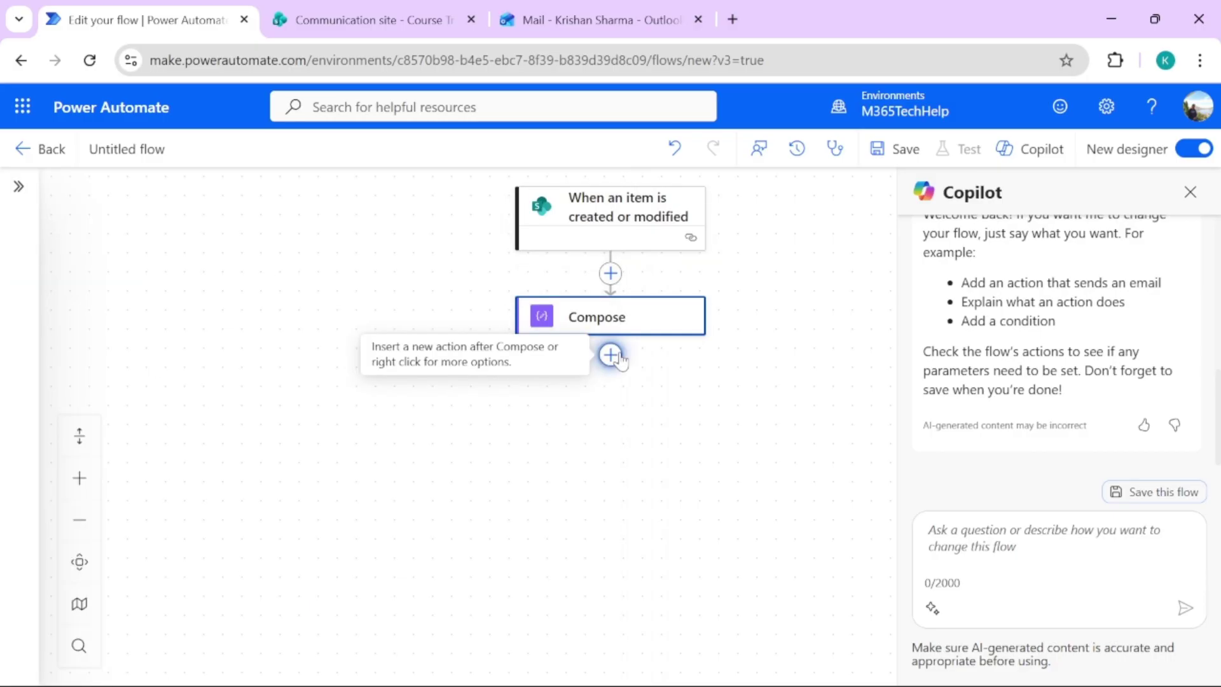
# - Add a OneDrive for Business Create file action after Compose with Folder Path set to root '/'
pyautogui.click(611, 355)
pyautogui.write('create')
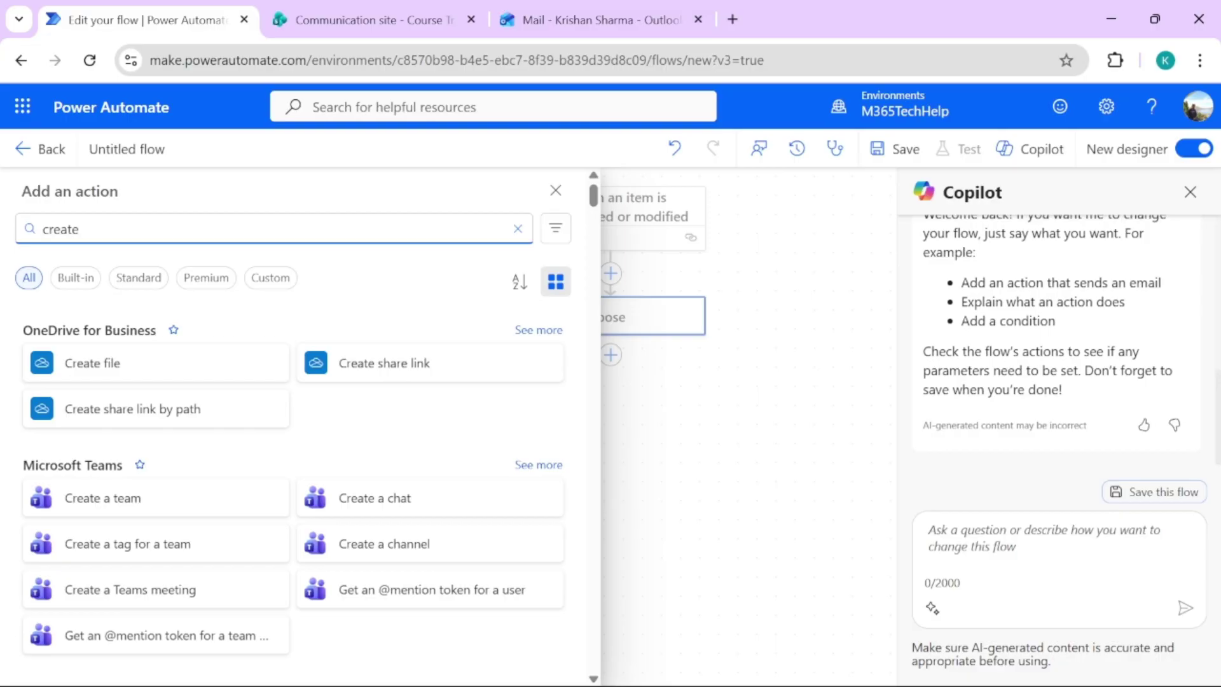
pyautogui.click(169, 376)
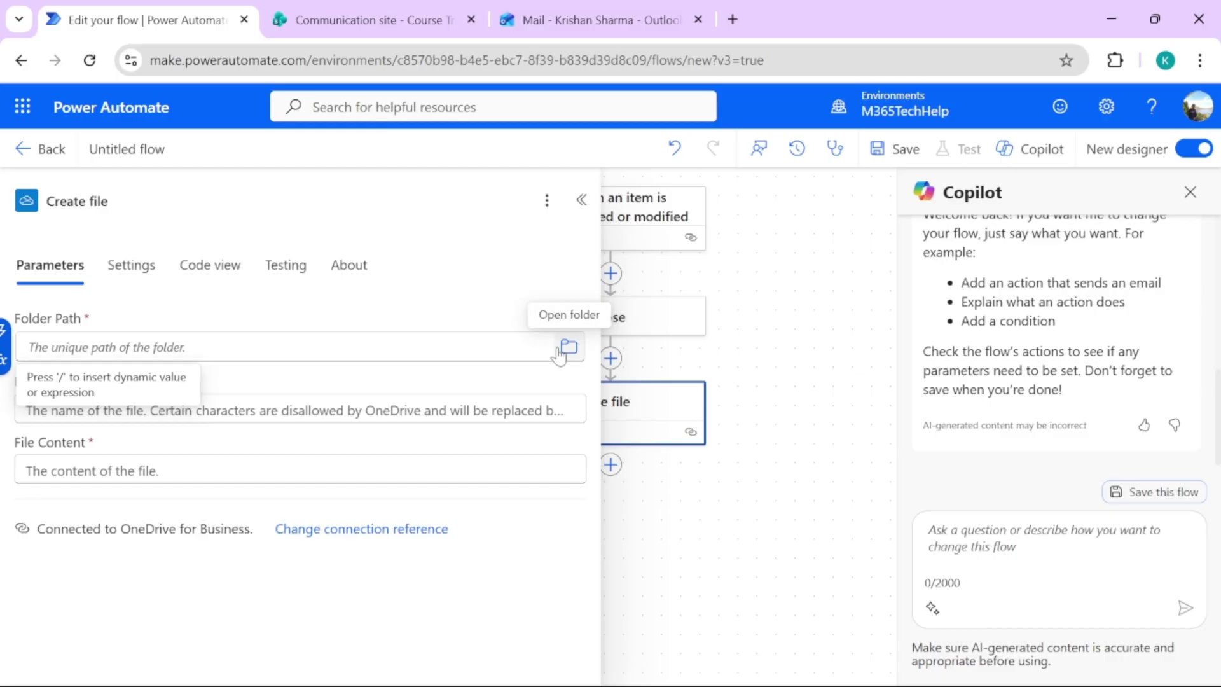
pyautogui.click(561, 352)
pyautogui.click(267, 382)
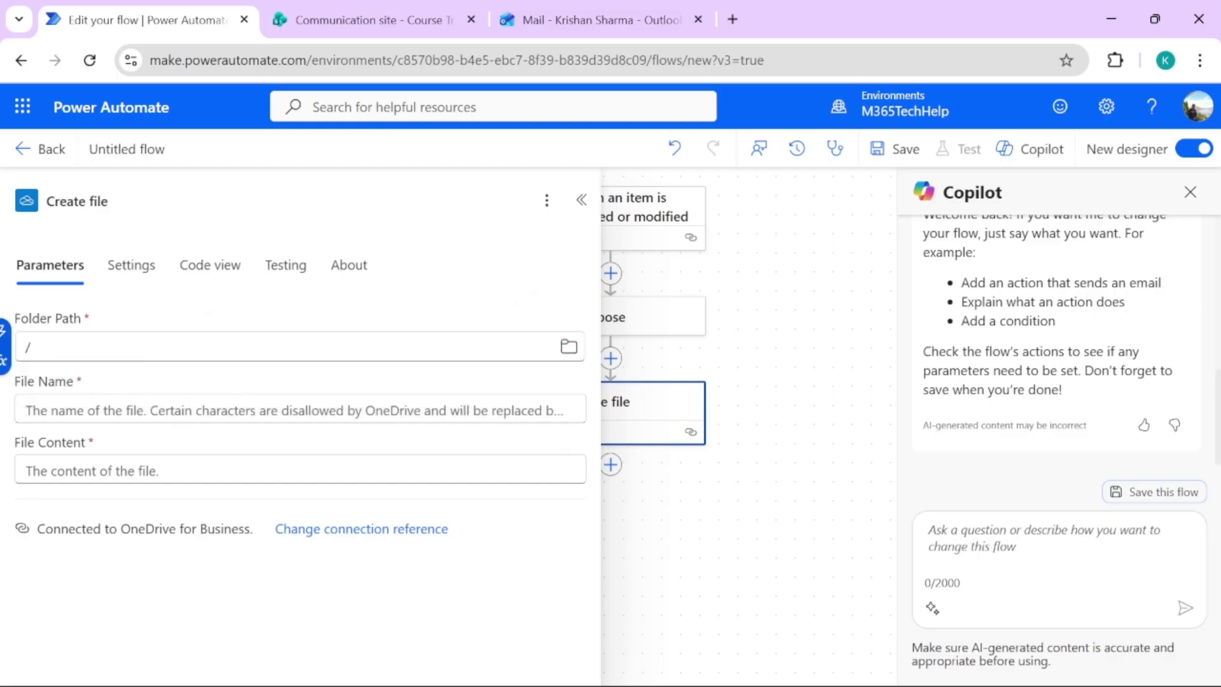
# - Begin the File Name expression with concat('Course_',
pyautogui.click(268, 410)
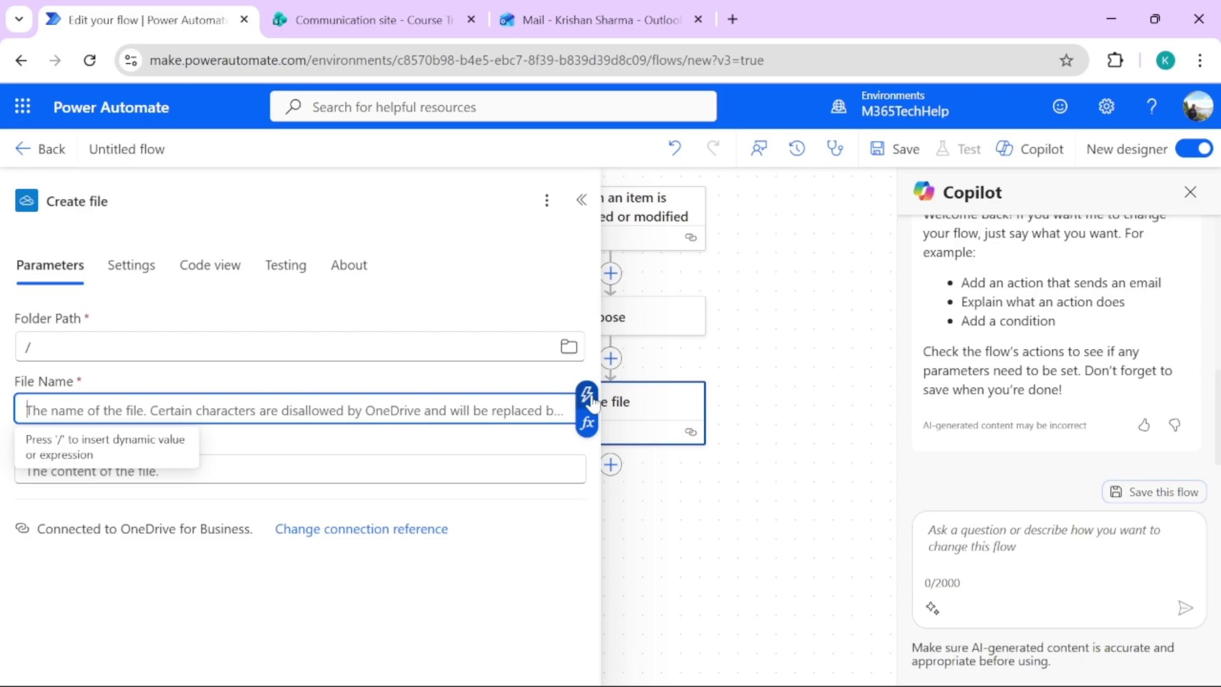
pyautogui.click(587, 422)
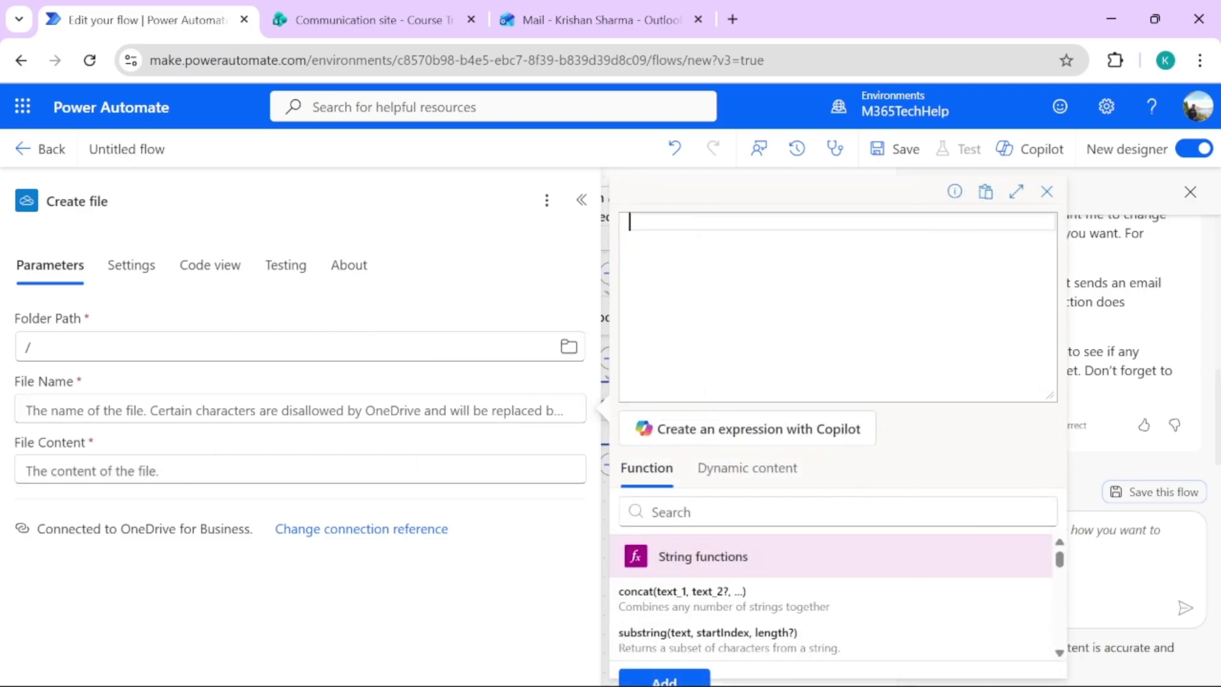
pyautogui.write('con')
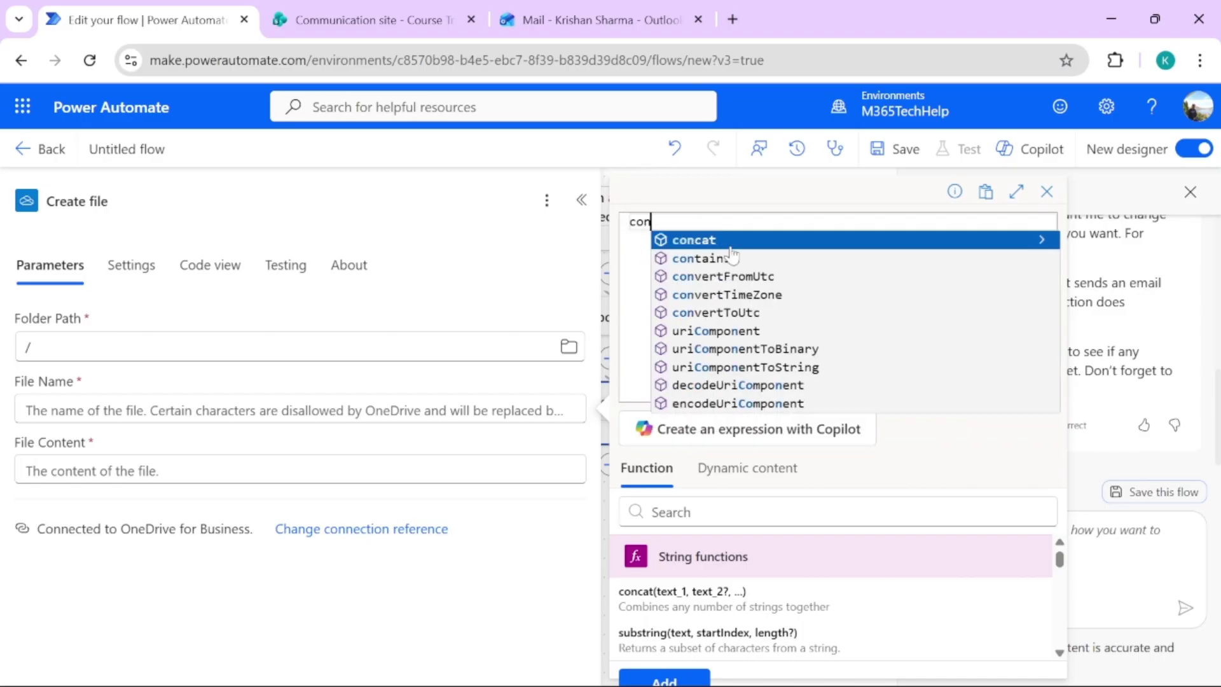
pyautogui.click(713, 242)
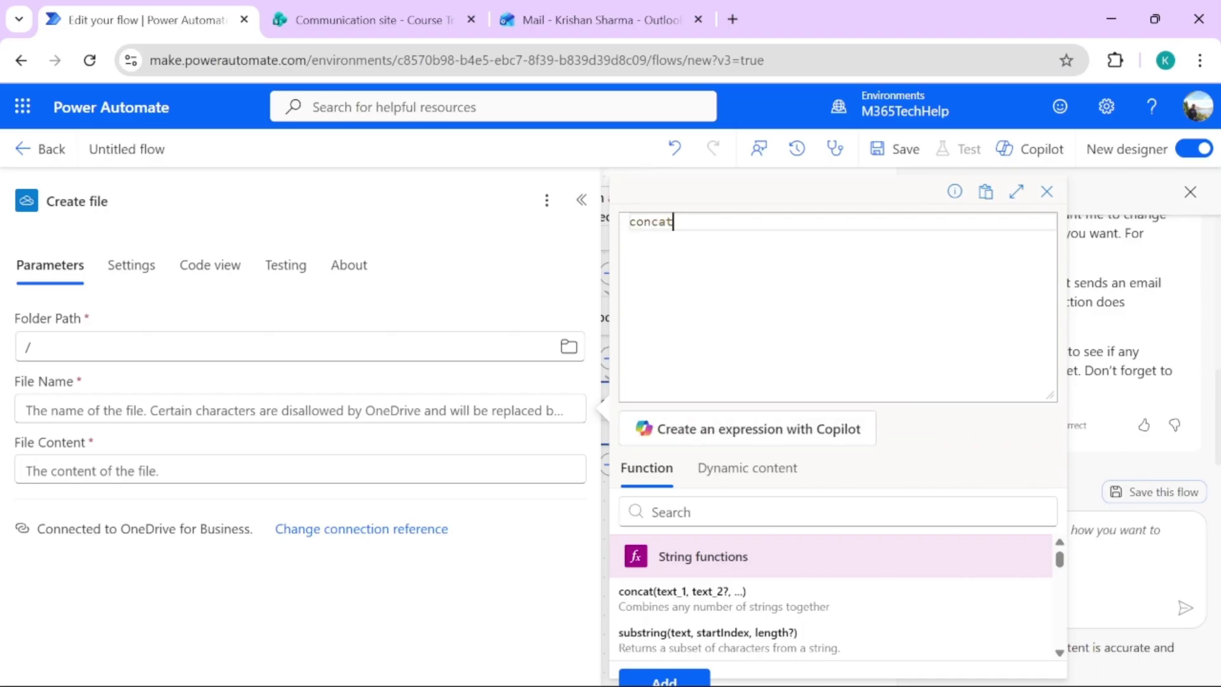
pyautogui.write("'COur")
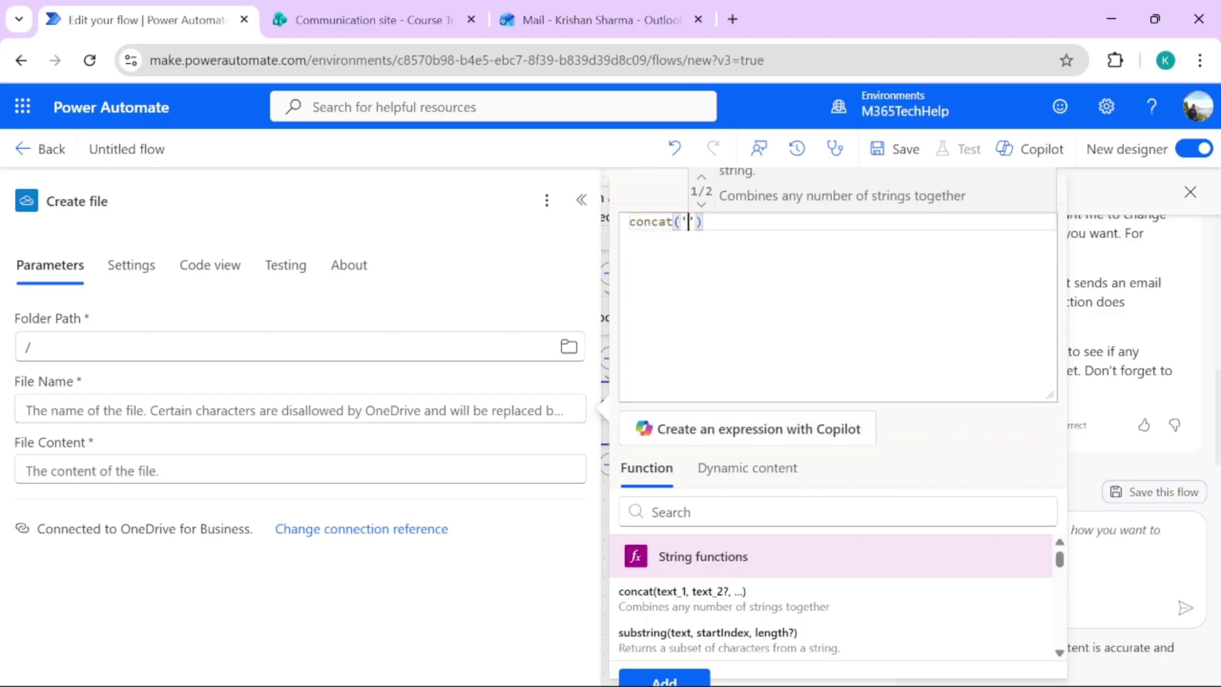
pyautogui.press('BackSpace')
pyautogui.press('BackSpace')
pyautogui.press('BackSpace')
pyautogui.write("ourse_',")
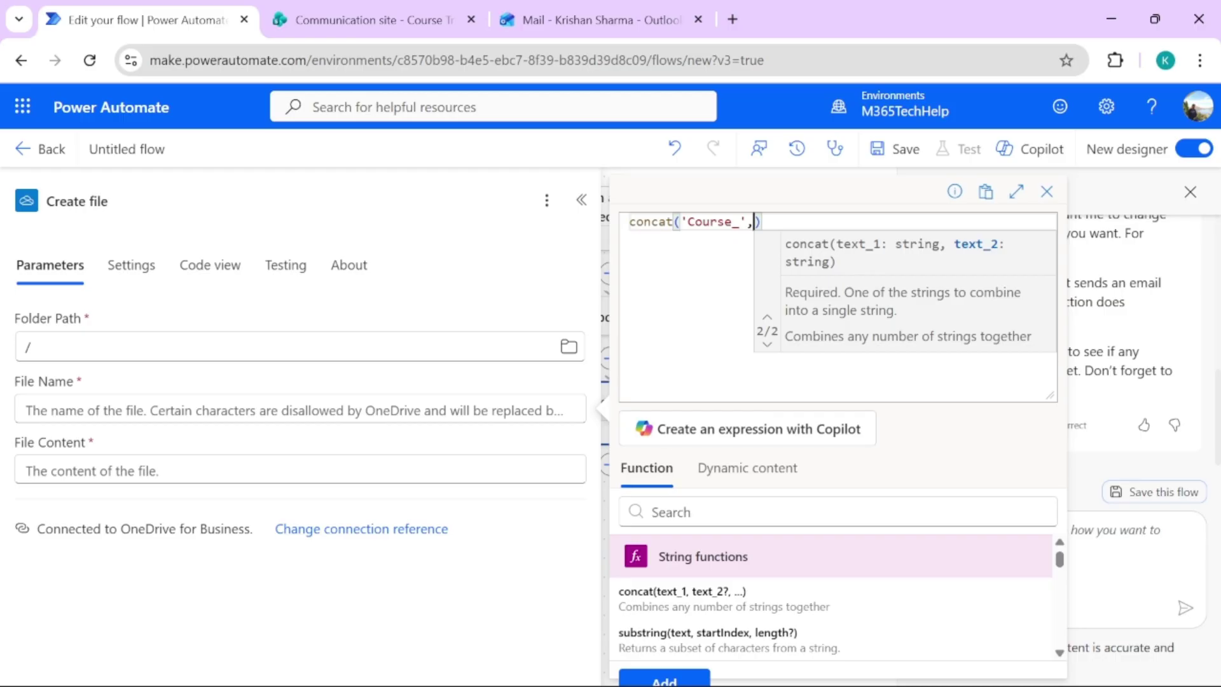
# - Complete it as concat('Course_',triggerBody()?['Title'],'_',utcNow(),'.html') and apply it
pyautogui.click(653, 512)
pyautogui.write('title')
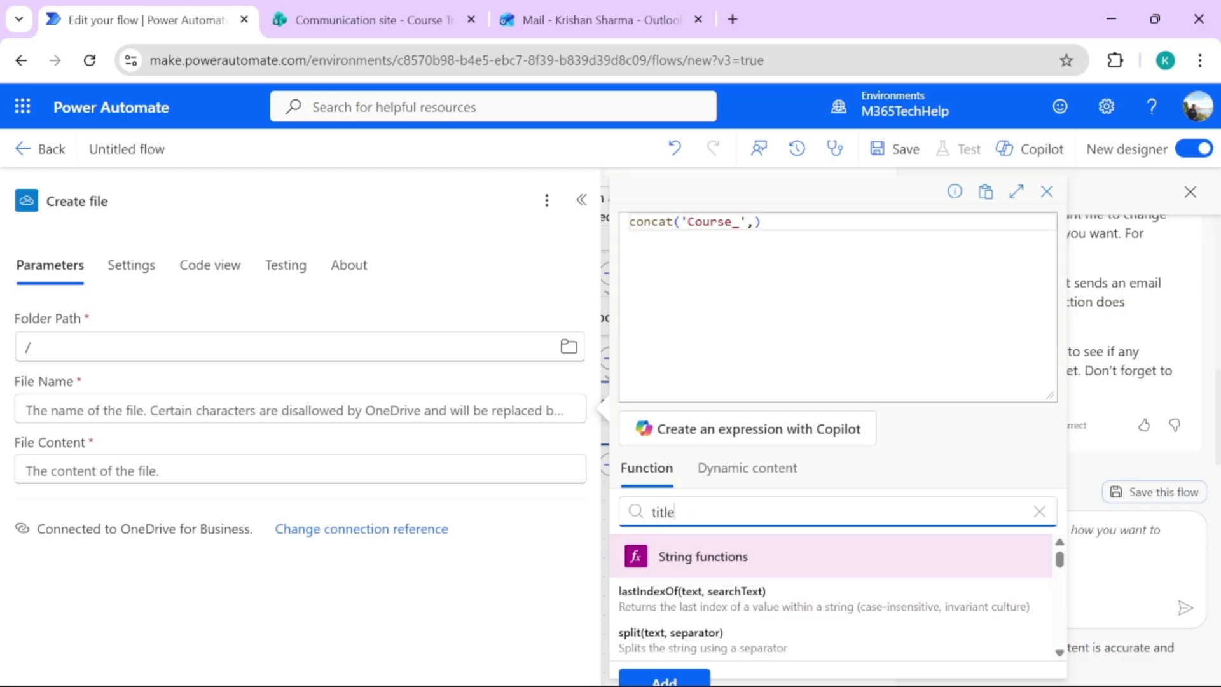
pyautogui.moveTo(1060, 557); pyautogui.dragTo(1061, 575)
pyautogui.click(747, 467)
pyautogui.click(630, 605)
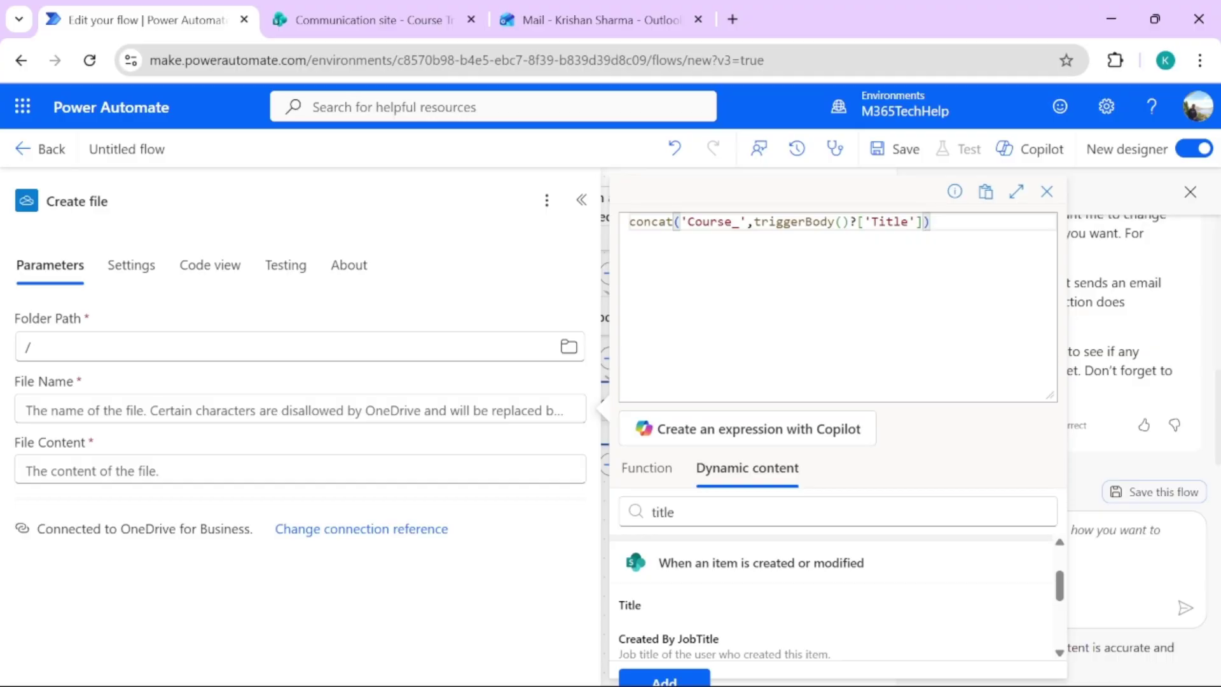
pyautogui.write(',')
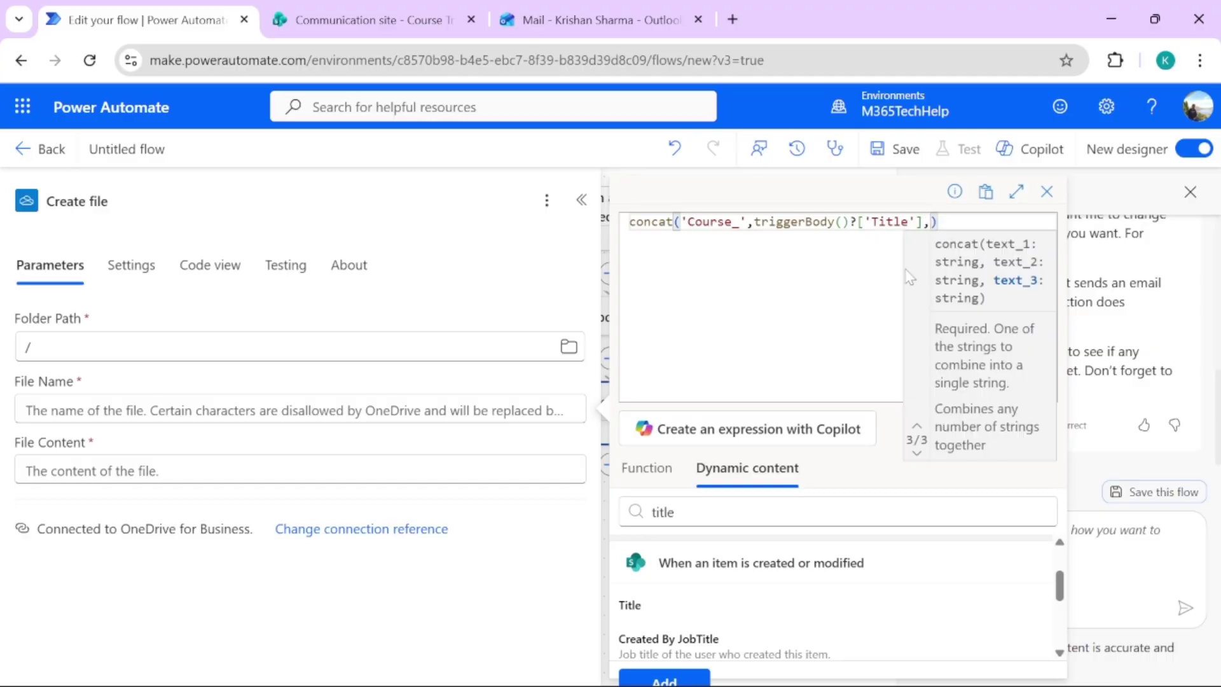
pyautogui.write('utc')
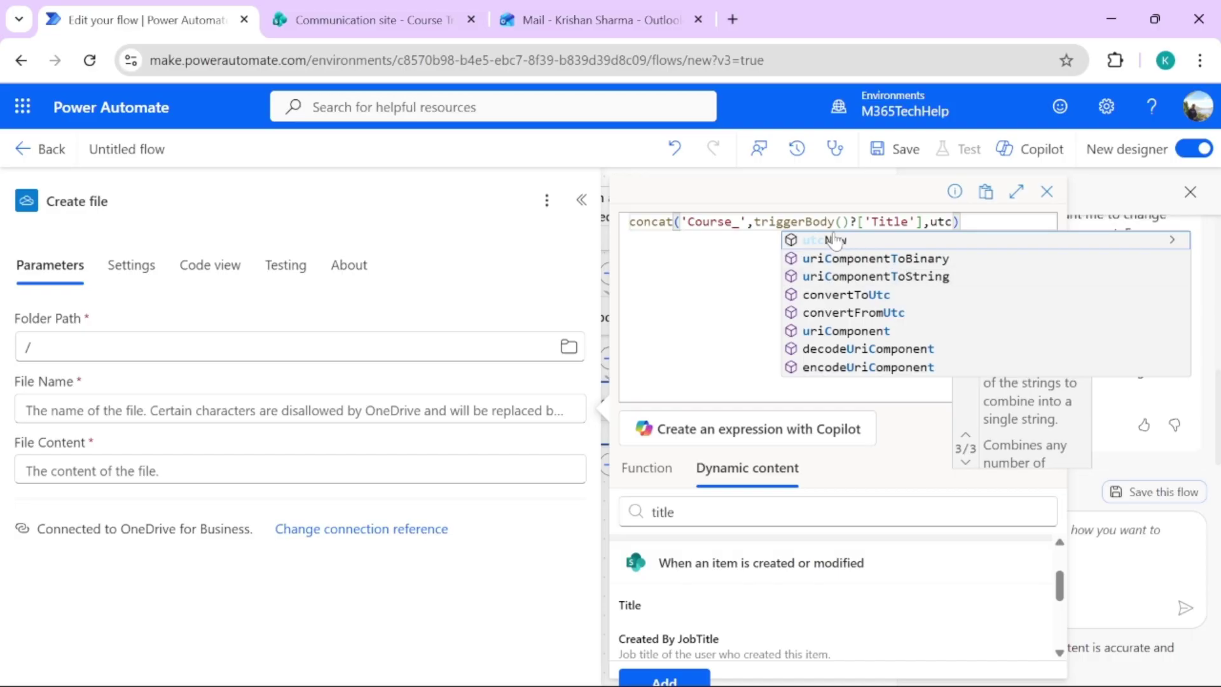
pyautogui.press('Tab')
pyautogui.write(',')
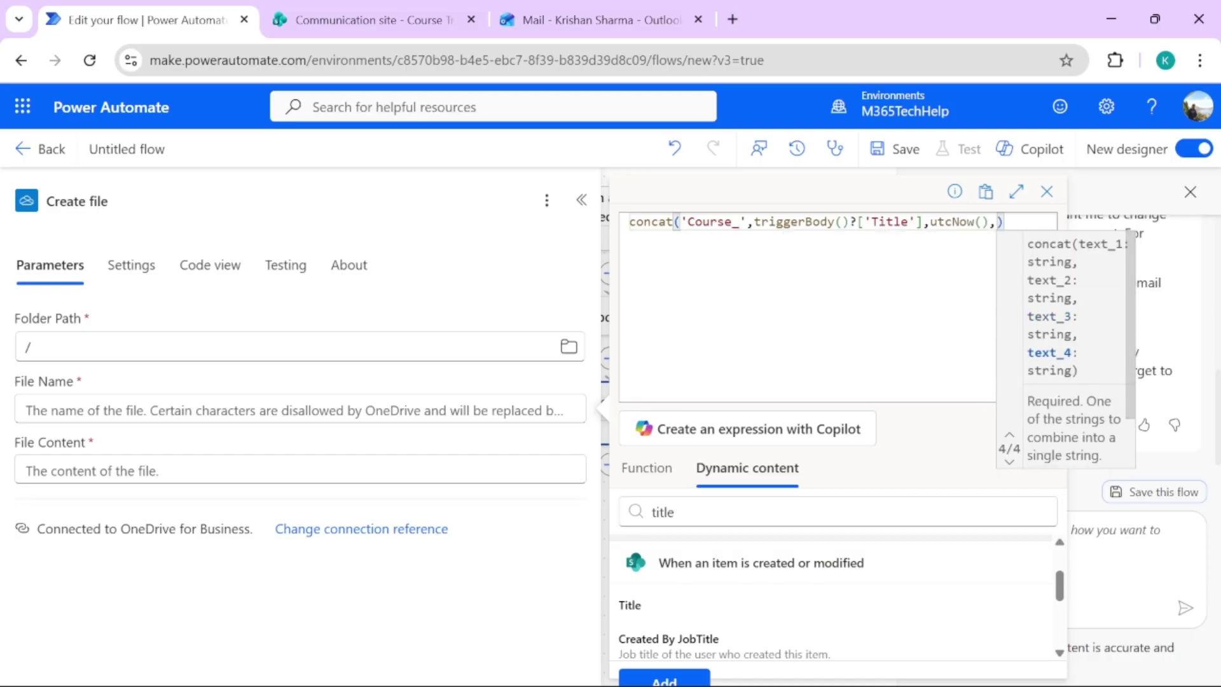
pyautogui.write("'")
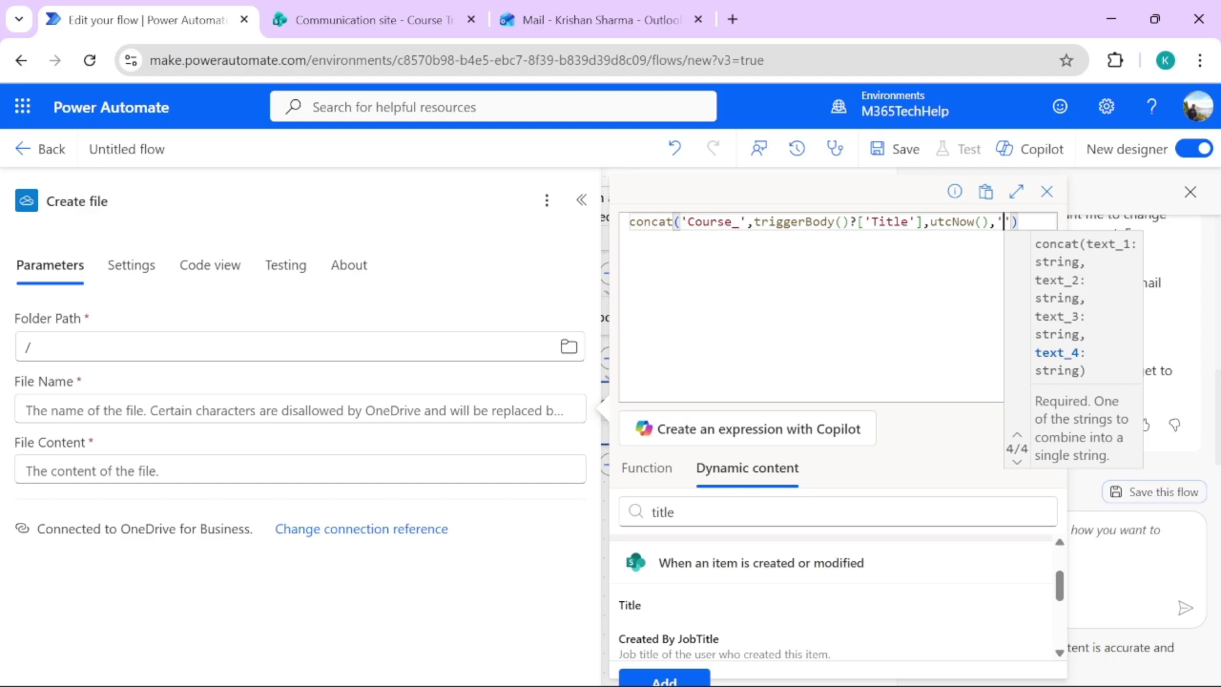
pyautogui.write('.html')
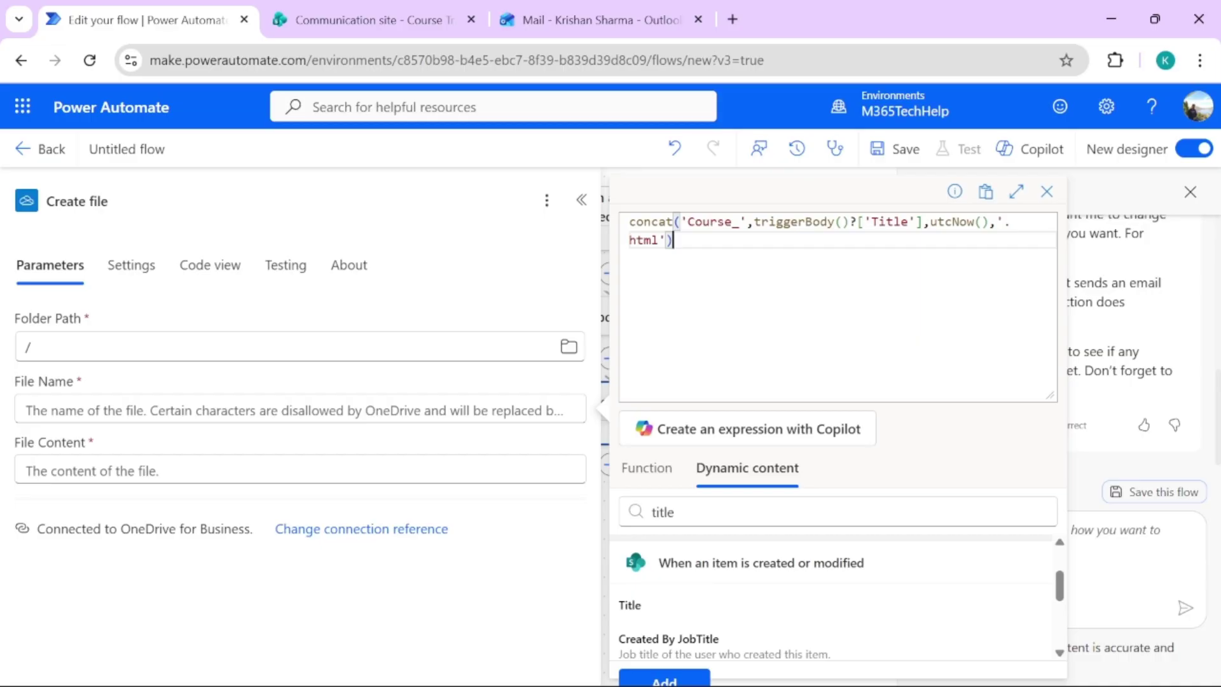
pyautogui.click(932, 221)
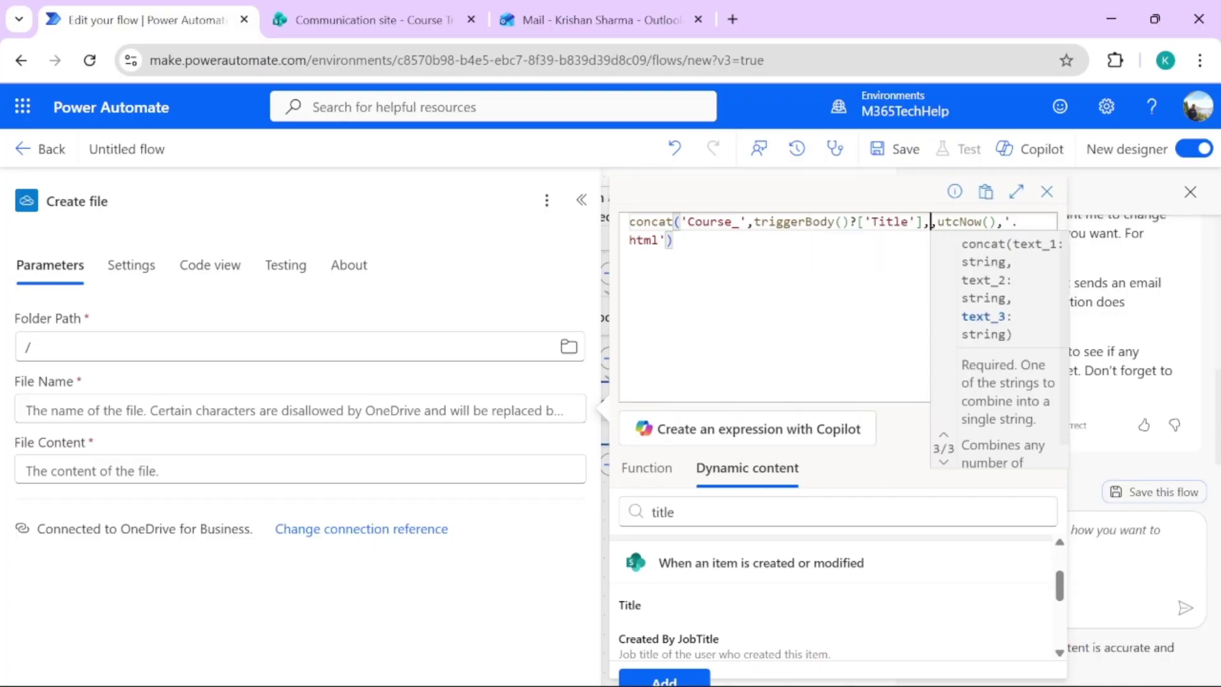
pyautogui.write("'],'")
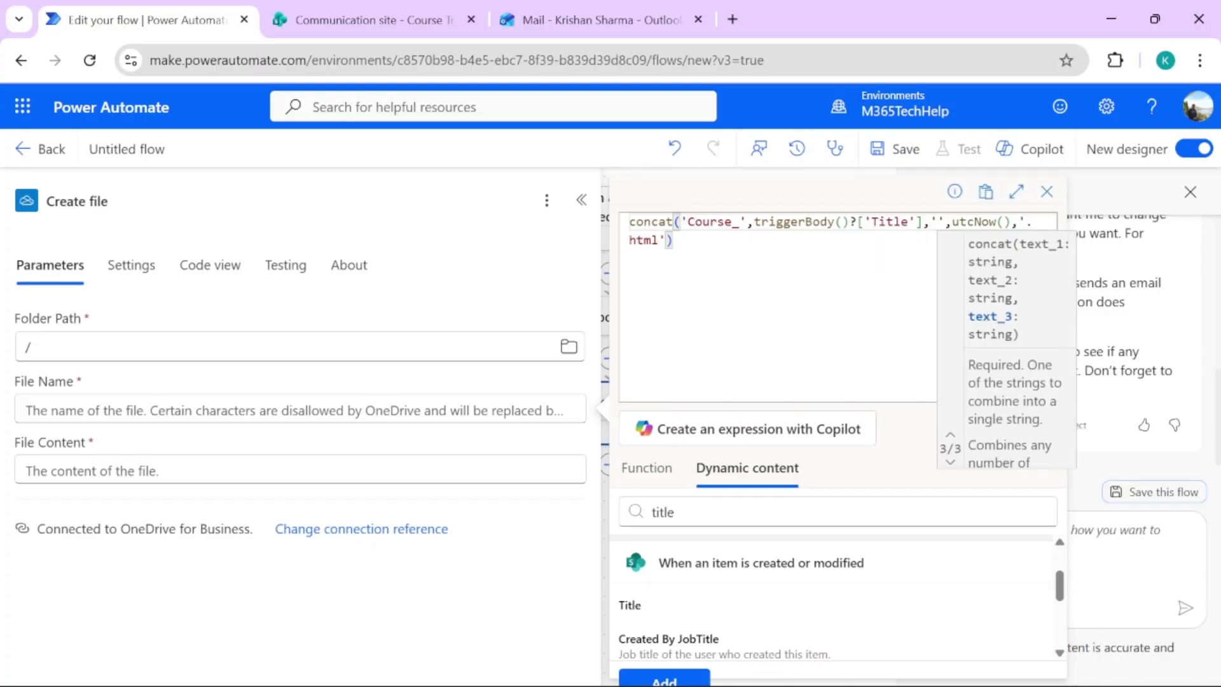
pyautogui.write('_')
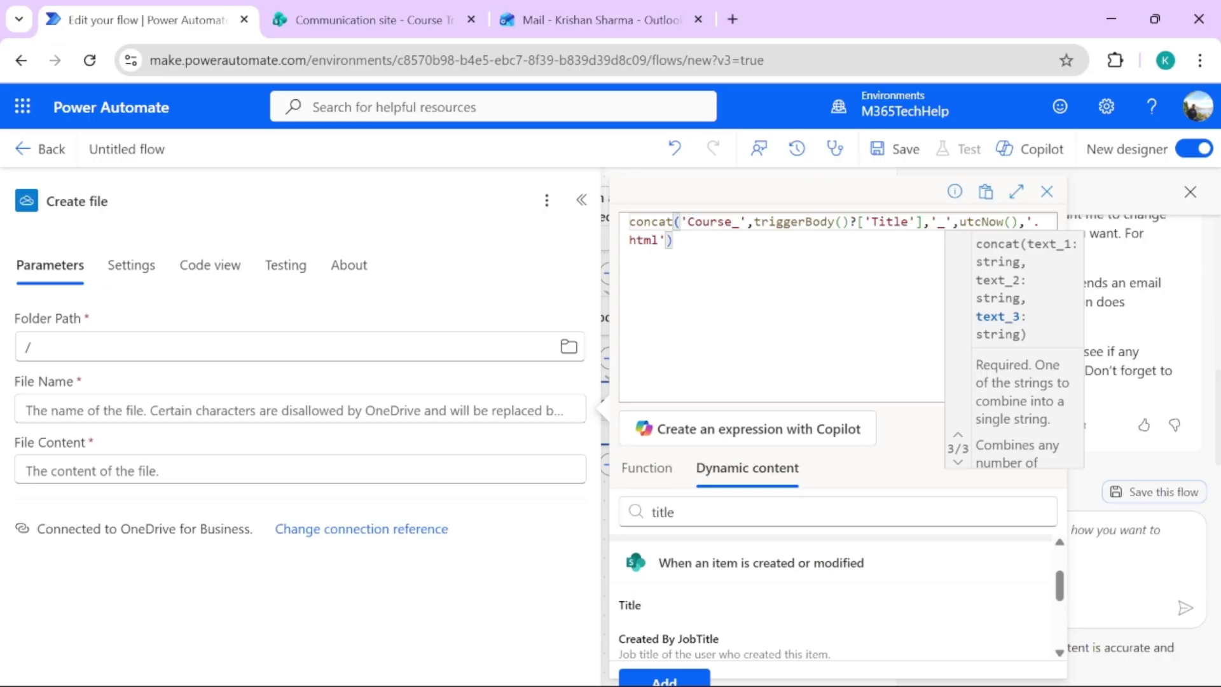
pyautogui.click(673, 240)
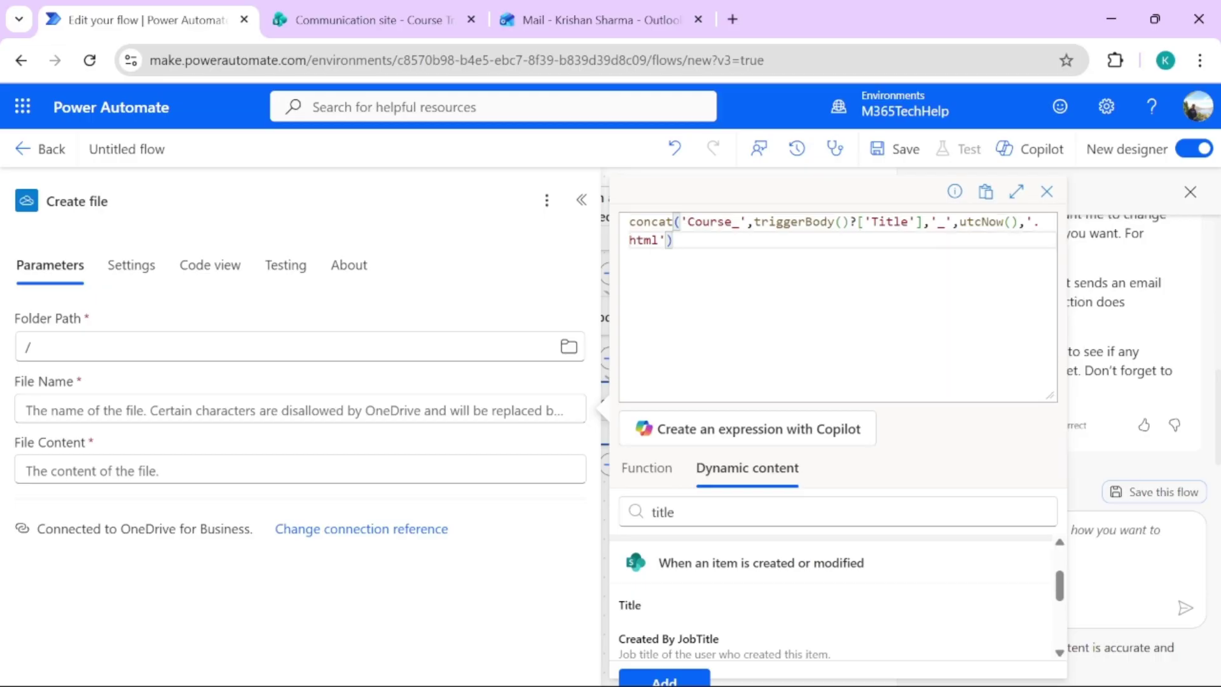
pyautogui.click(665, 679)
# - Set the Create file's File Content to the Compose Outputs token
pyautogui.click(89, 471)
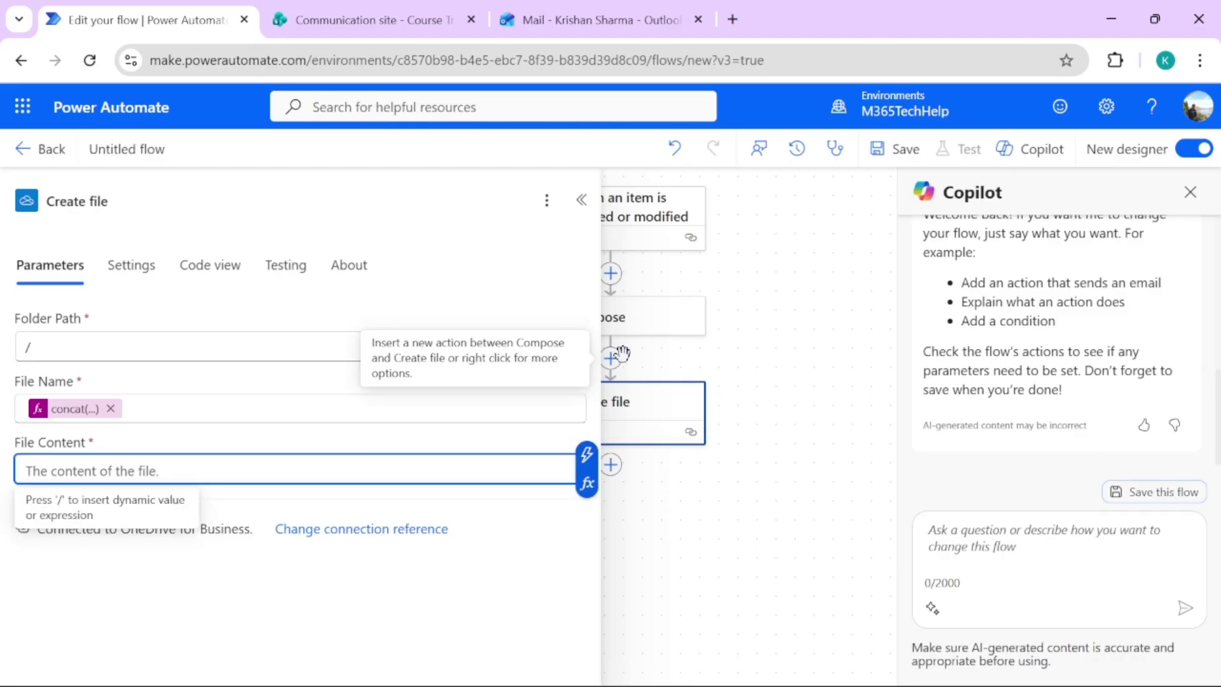
pyautogui.click(586, 455)
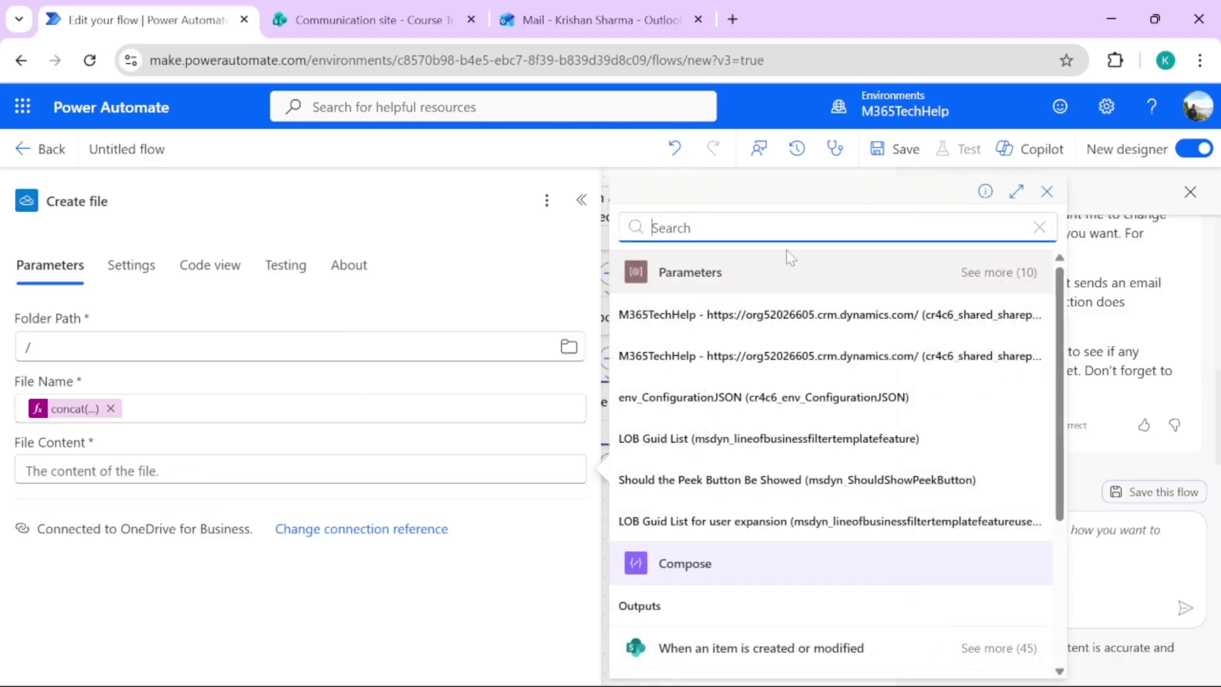
pyautogui.write('out')
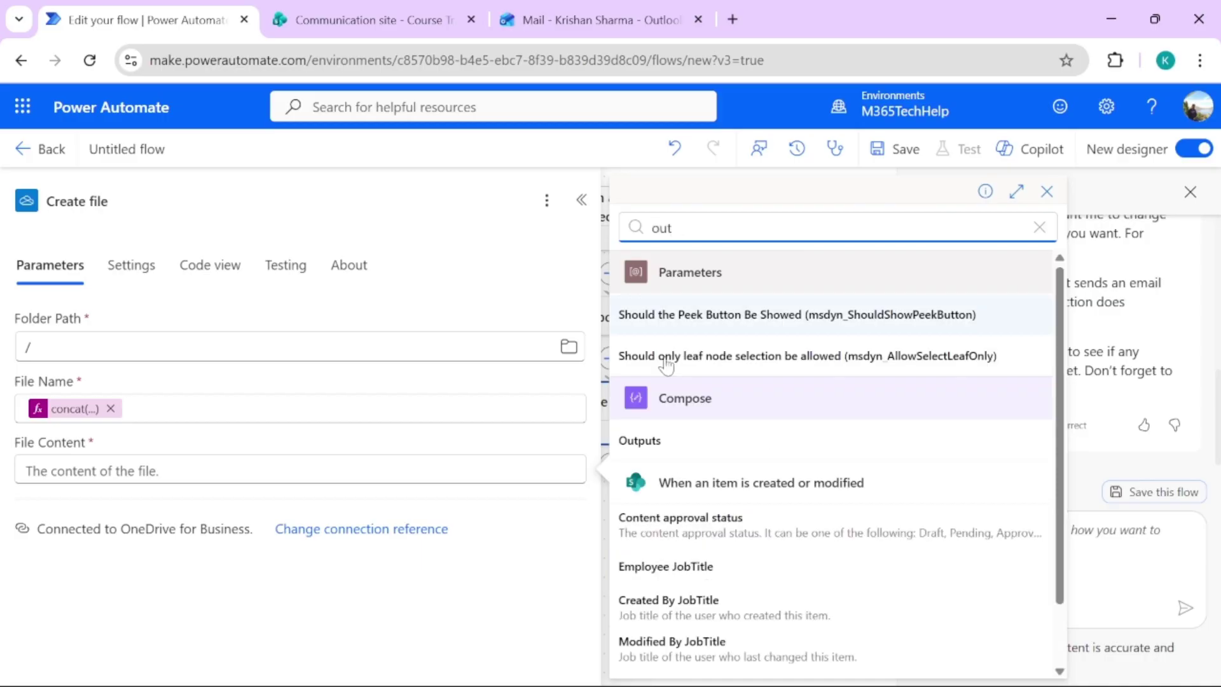
pyautogui.click(633, 443)
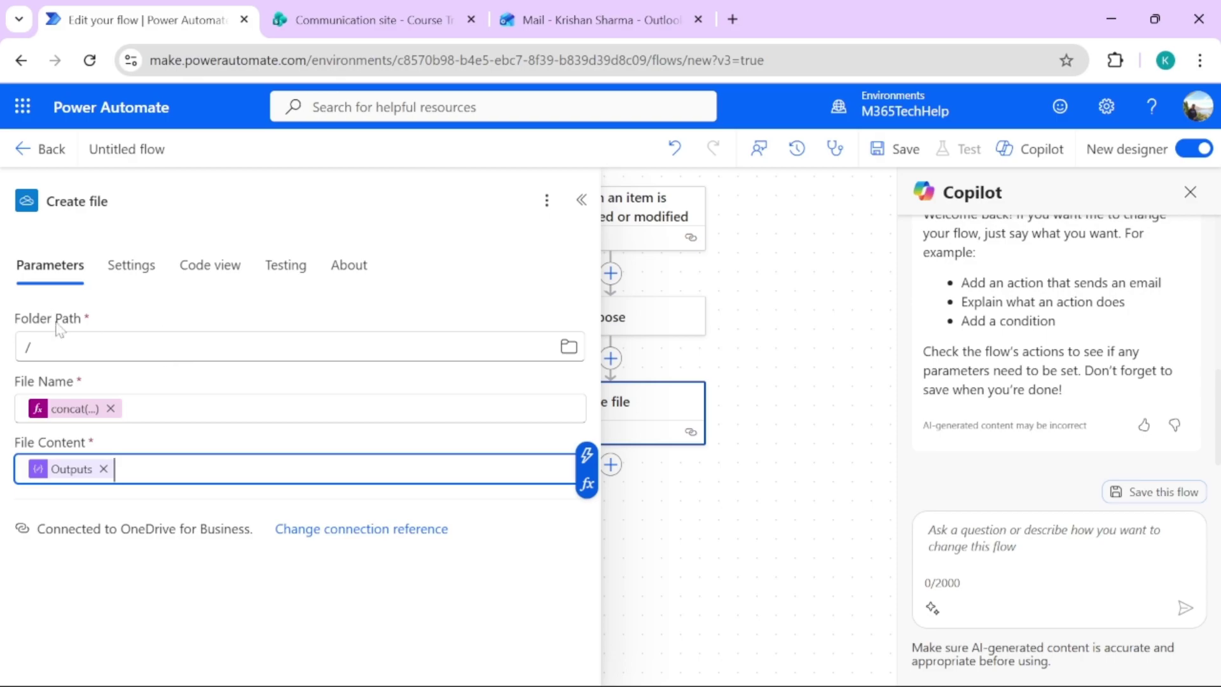
# - Add a OneDrive Convert file action that converts the created file's Id to PDF
pyautogui.click(610, 466)
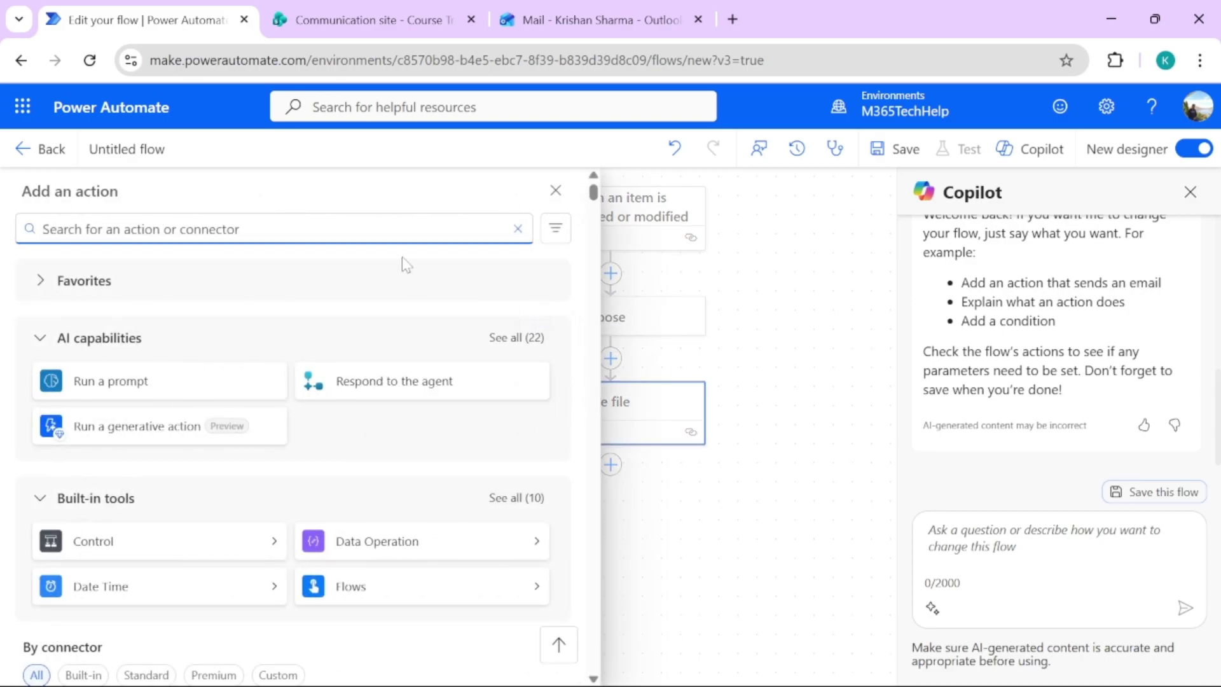
pyautogui.write('convert file')
pyautogui.click(285, 336)
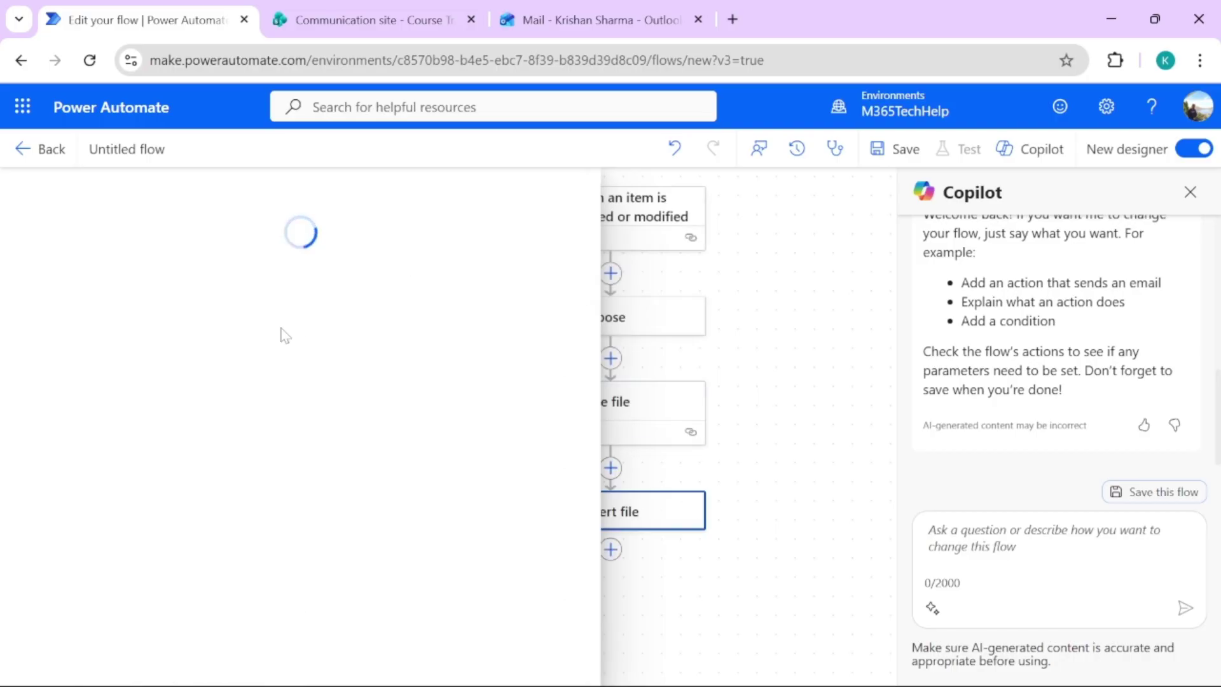
pyautogui.click(26, 346)
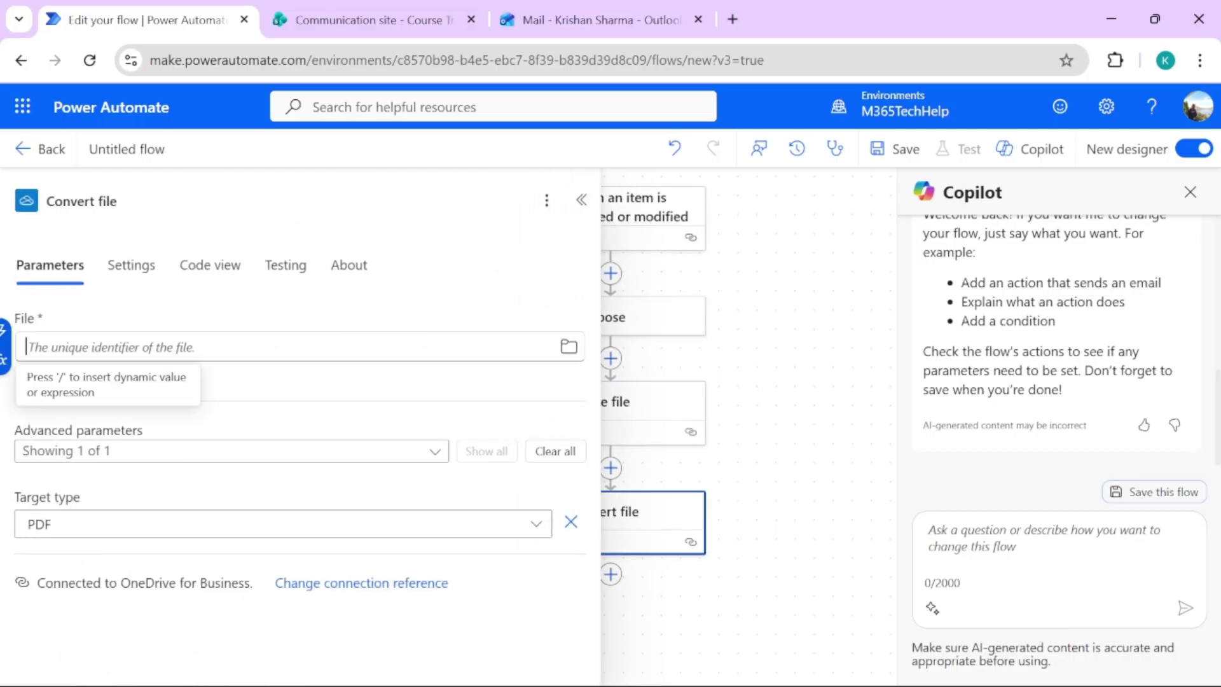
pyautogui.click(4, 329)
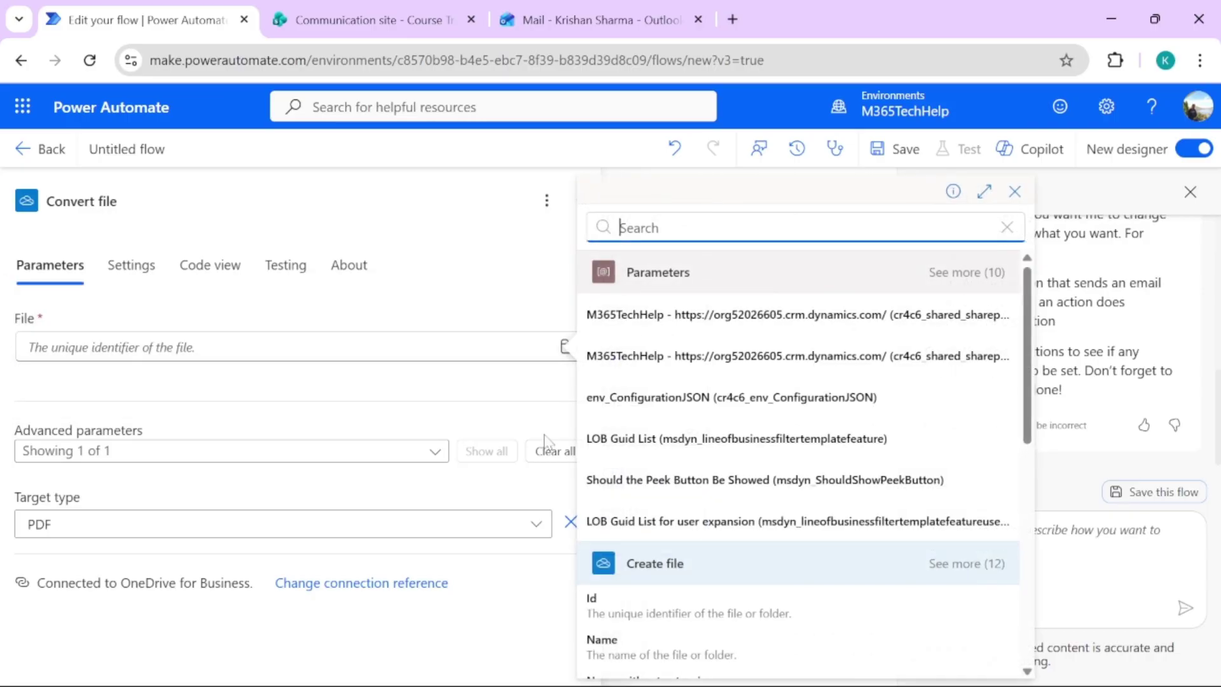
pyautogui.click(643, 614)
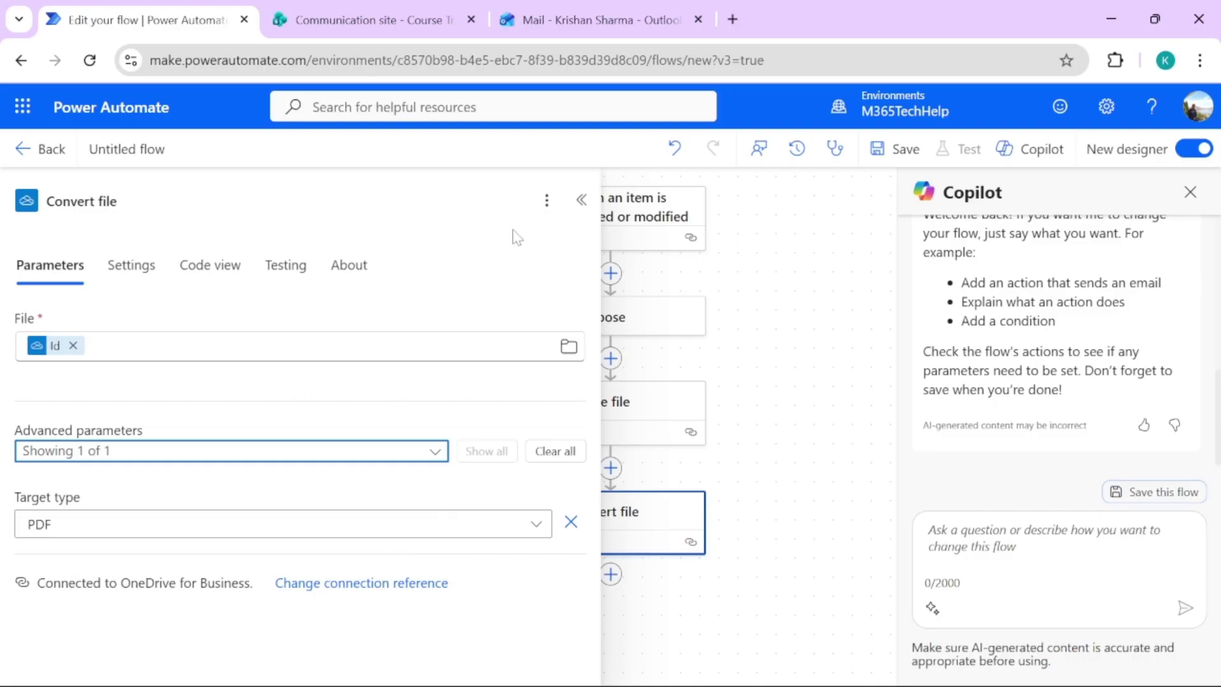
pyautogui.click(611, 575)
# - Add a Send an email (V2) action addressed to the Employee Email dynamic value
pyautogui.write('send email')
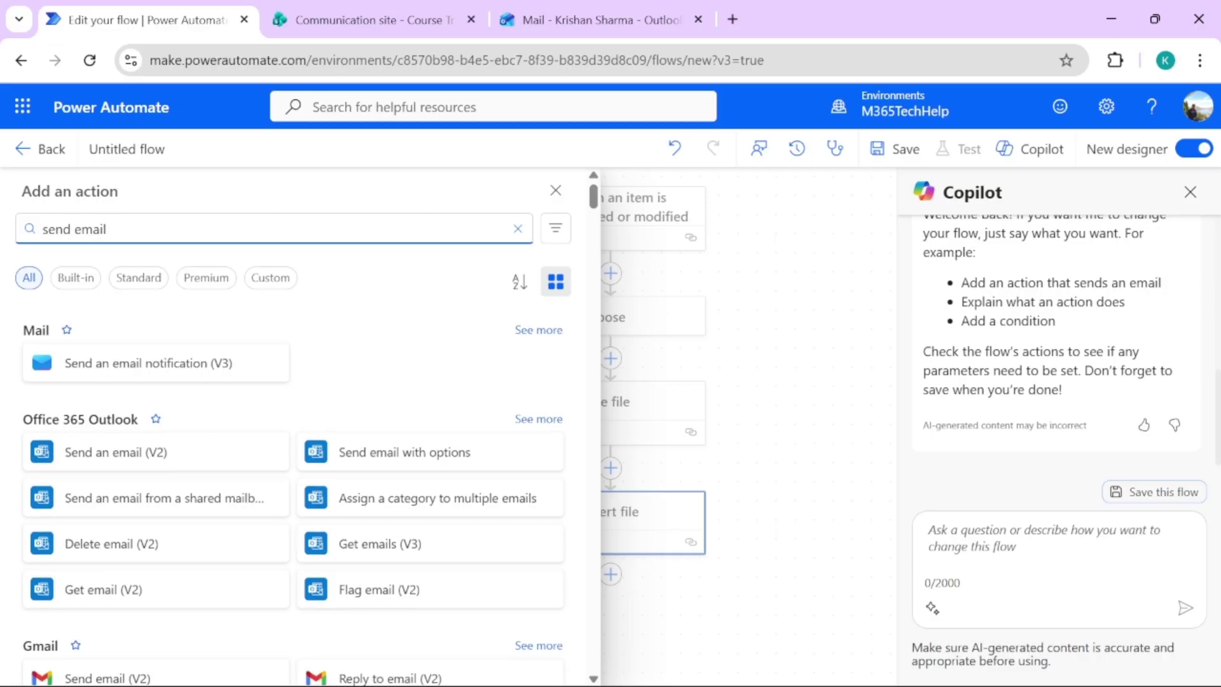
pyautogui.click(155, 457)
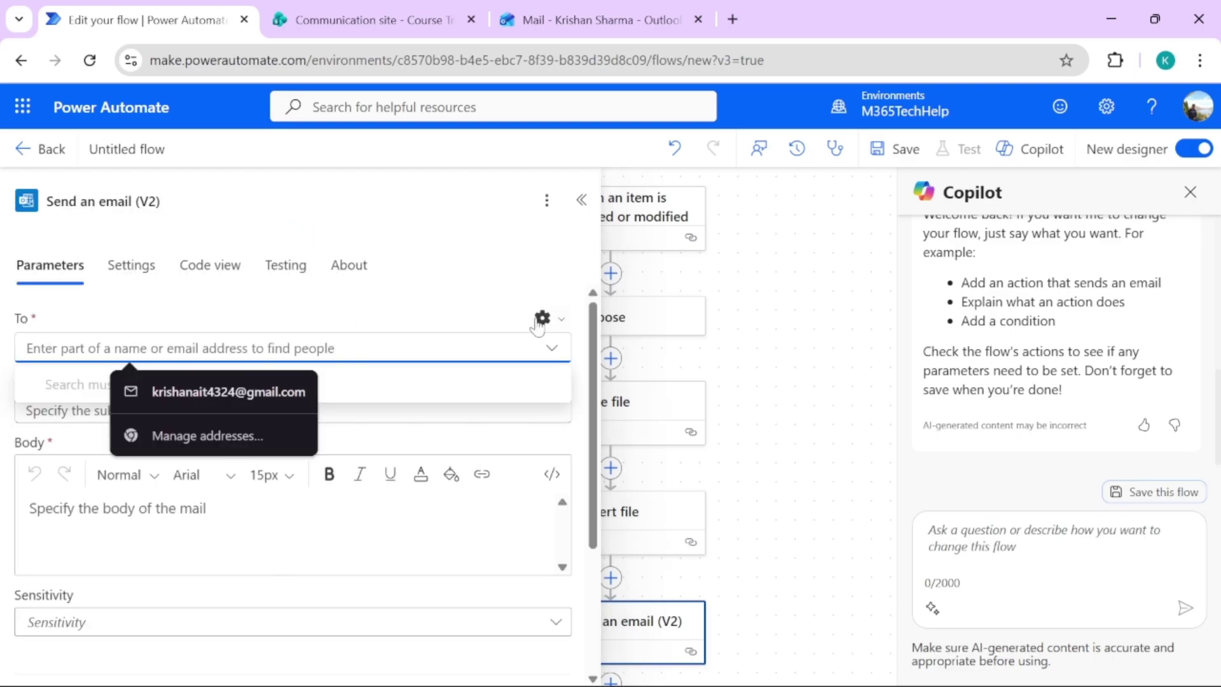
pyautogui.click(687, 277)
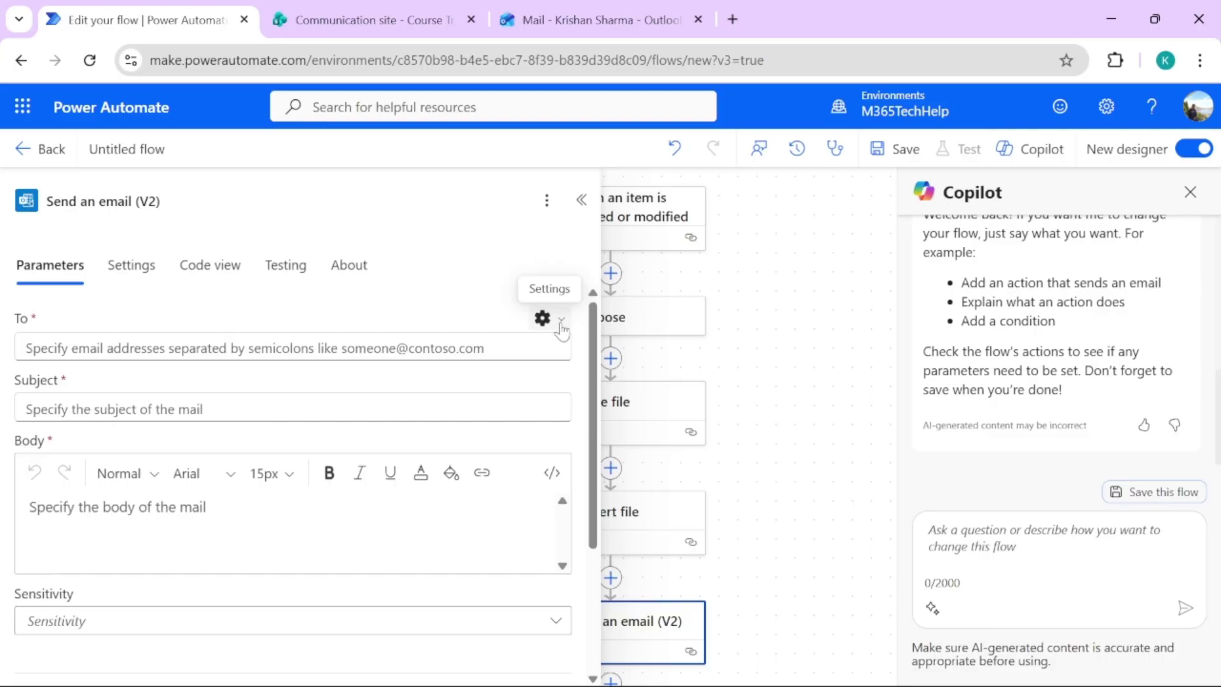
pyautogui.click(560, 348)
pyautogui.write('empl')
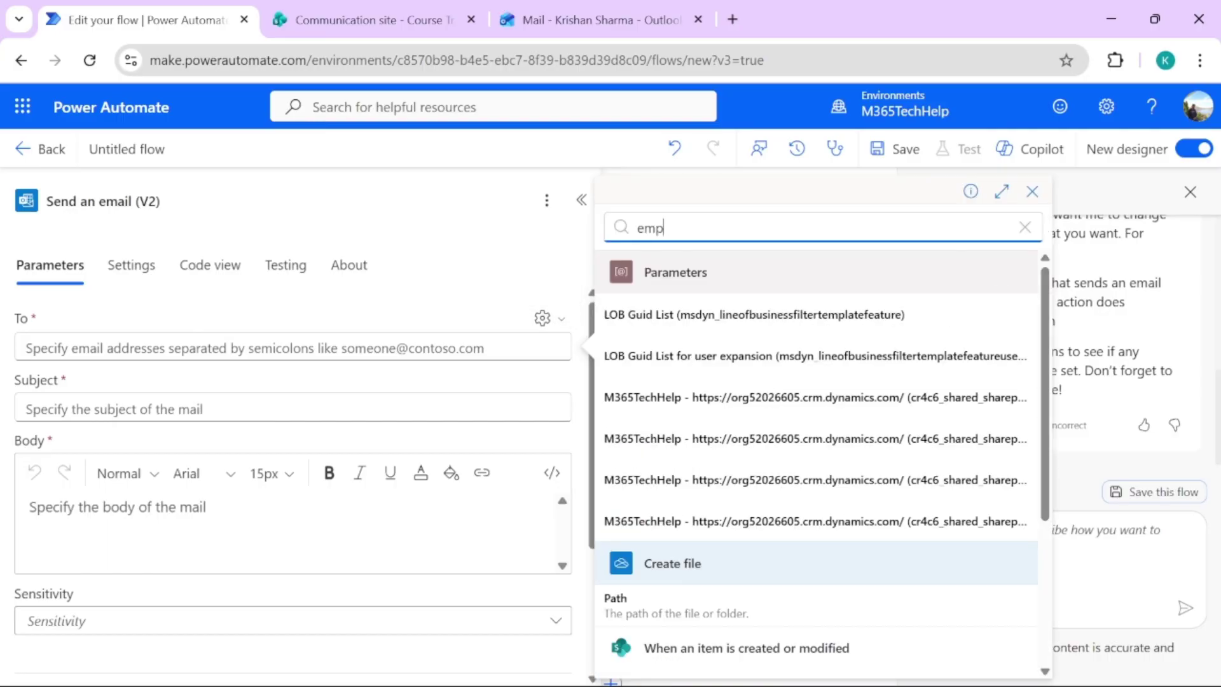
pyautogui.click(644, 522)
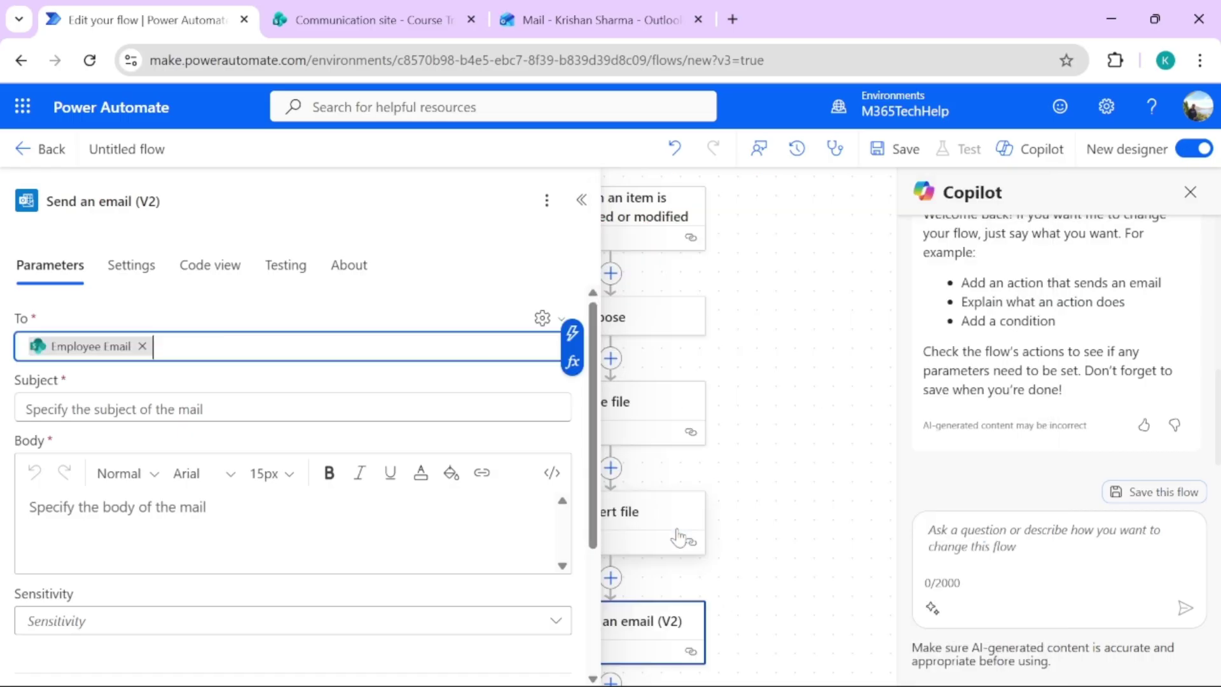
# - Set the subject to 'Congratulations on completion of Course -' followed by the Title token
pyautogui.click(26, 409)
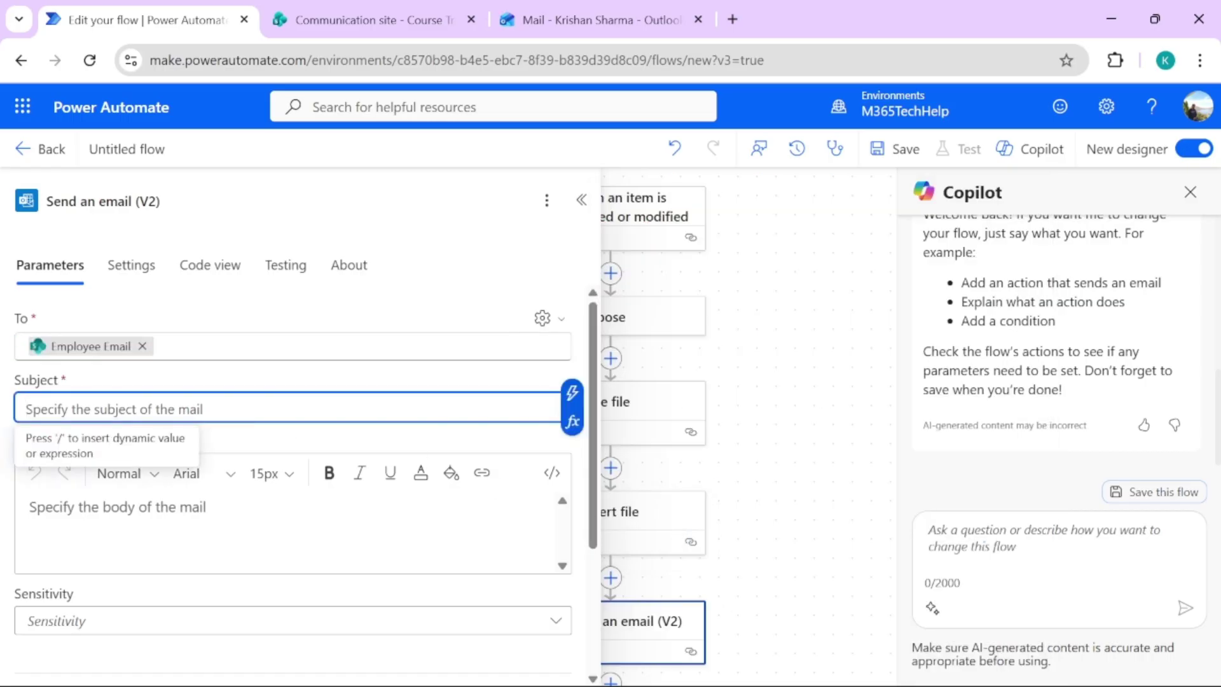
pyautogui.write('Congratu')
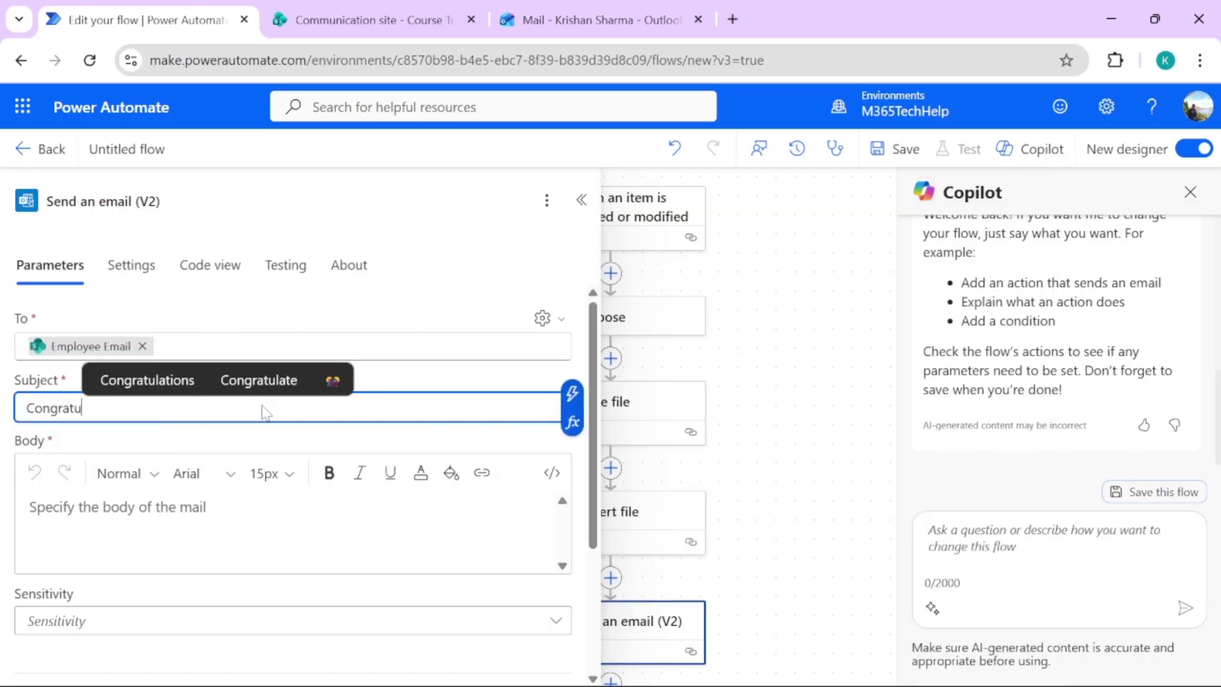
pyautogui.click(156, 375)
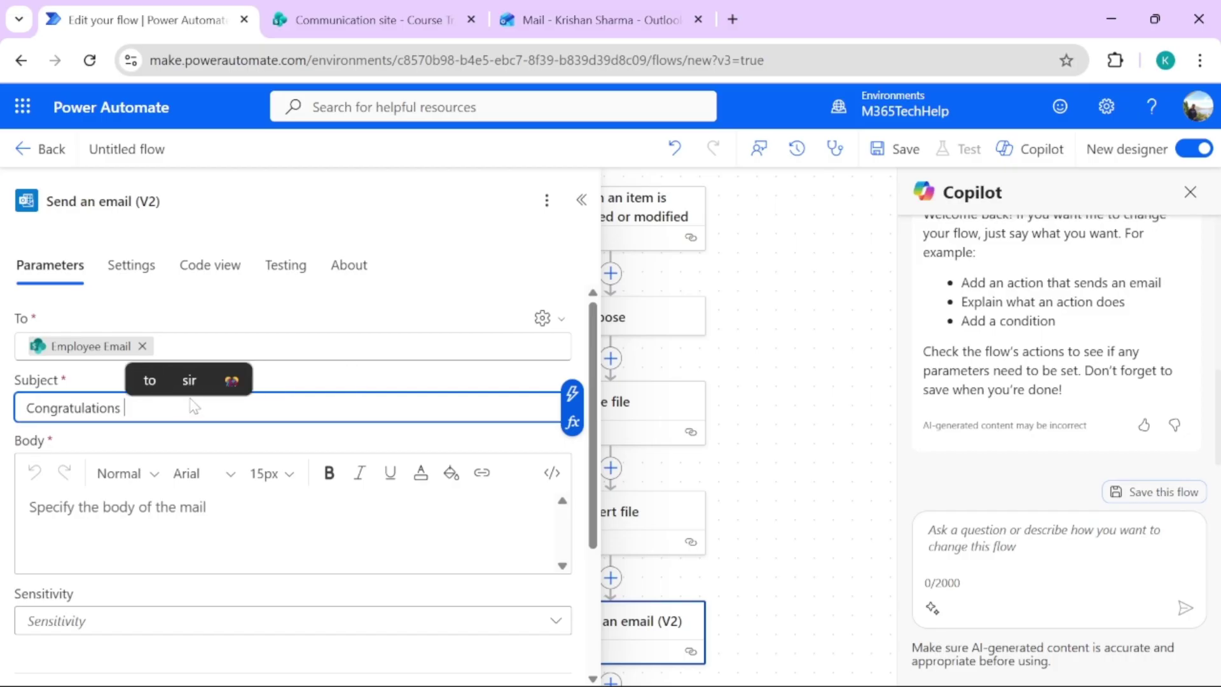
pyautogui.write('on complet')
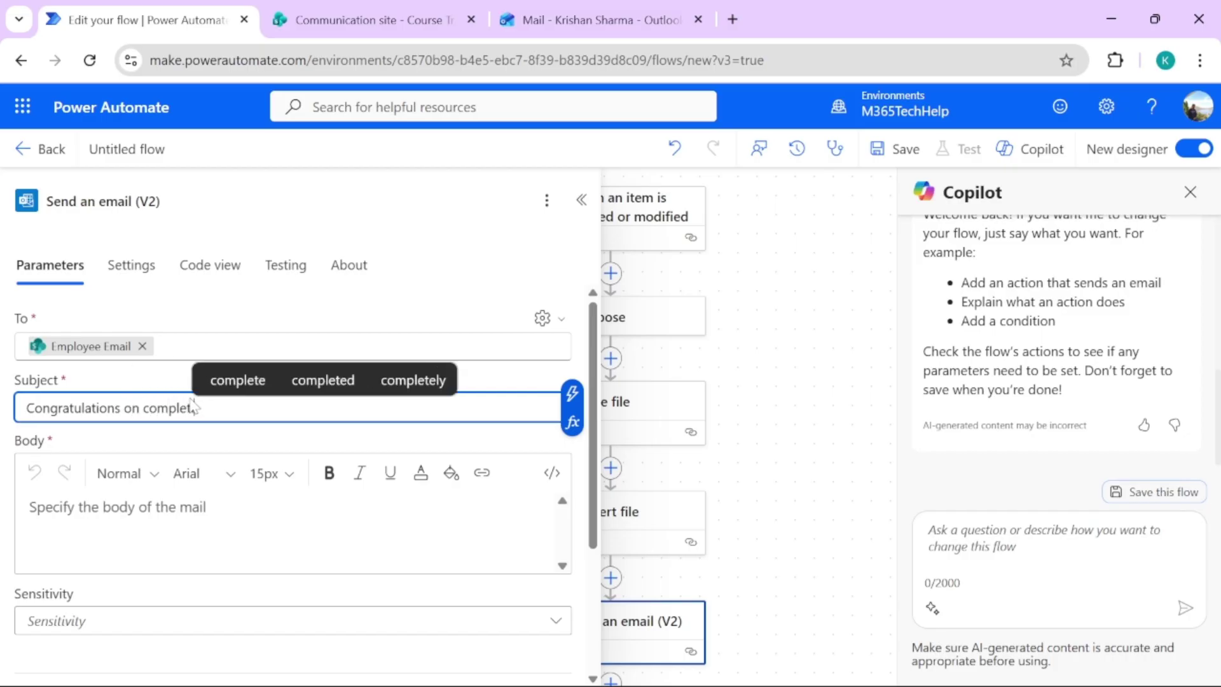
pyautogui.write('ion of Cours')
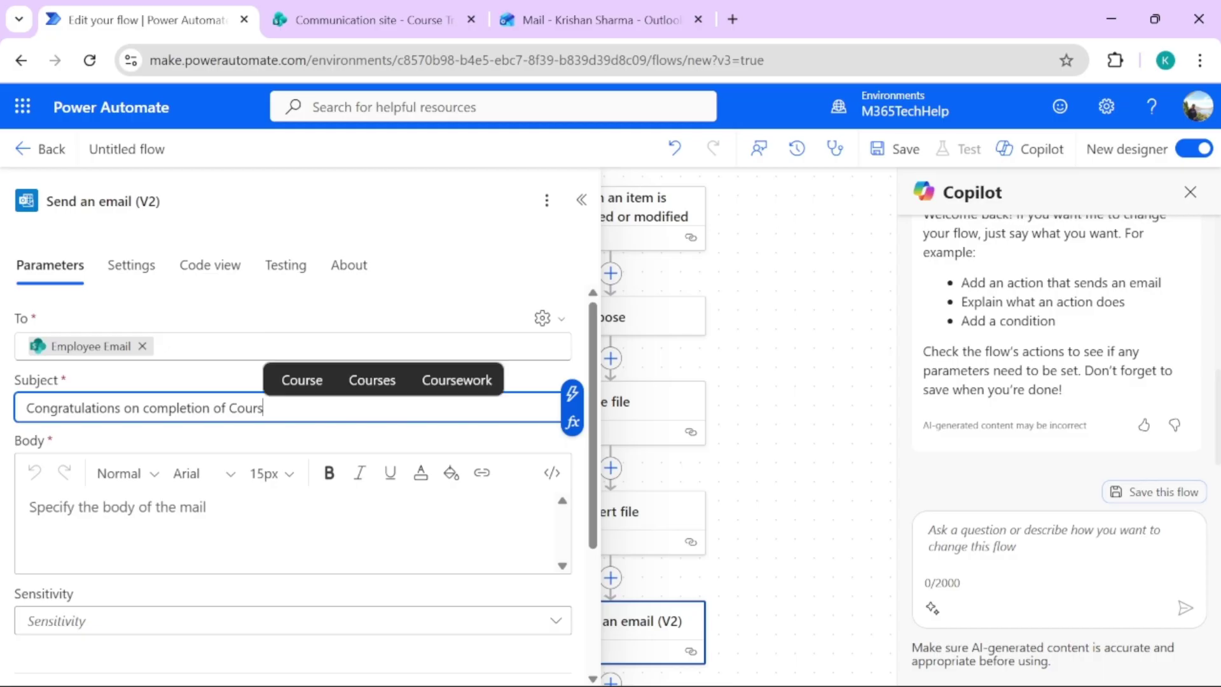
pyautogui.write('e -')
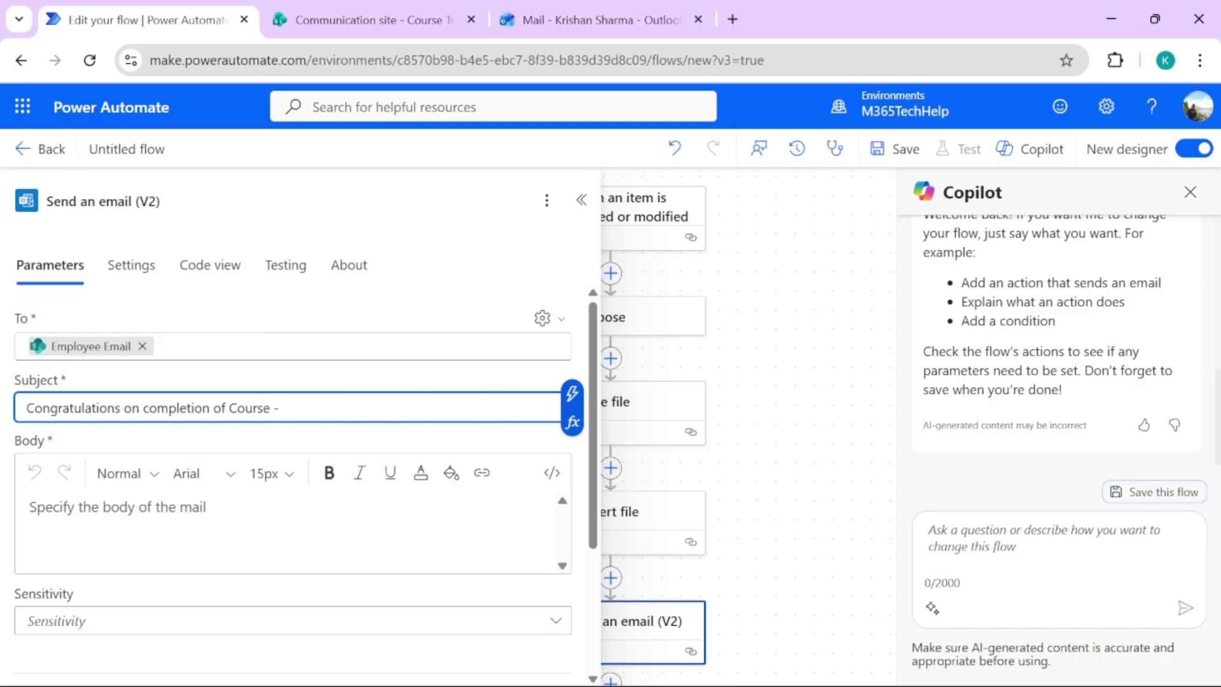
pyautogui.click(572, 393)
pyautogui.write('title')
pyautogui.click(647, 526)
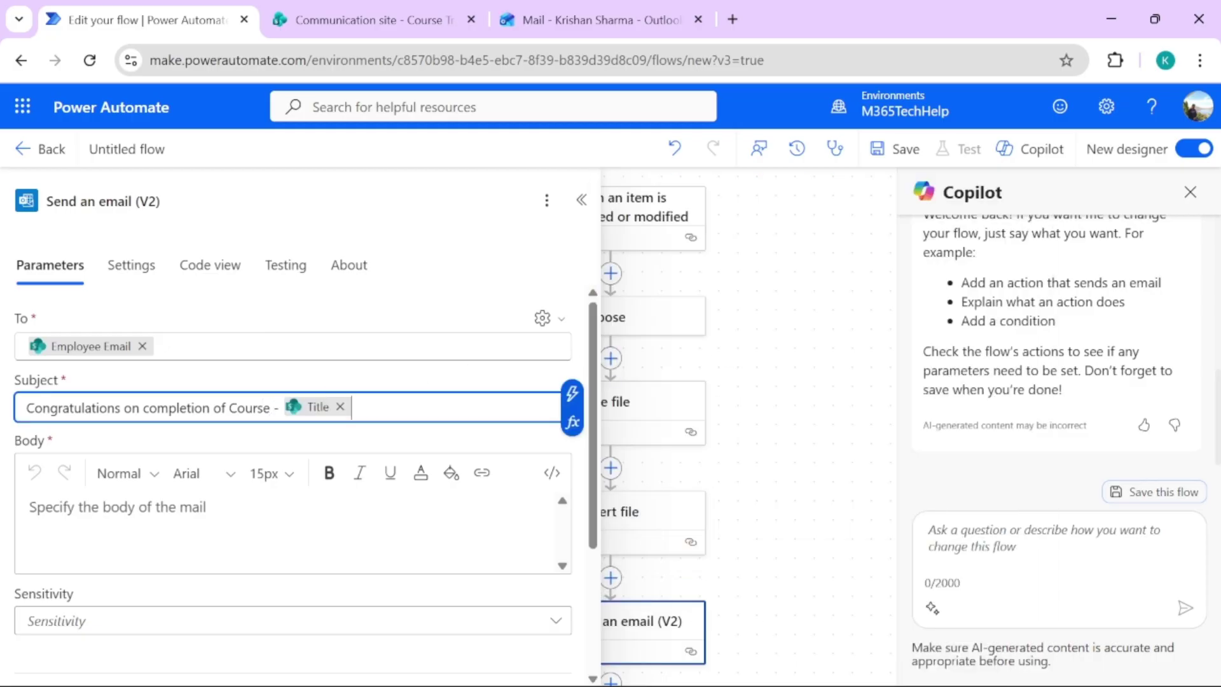
# - Set the body to 'Congratulations on completion of course -' followed by the Title token
pyautogui.click(115, 509)
pyautogui.write('Congrat')
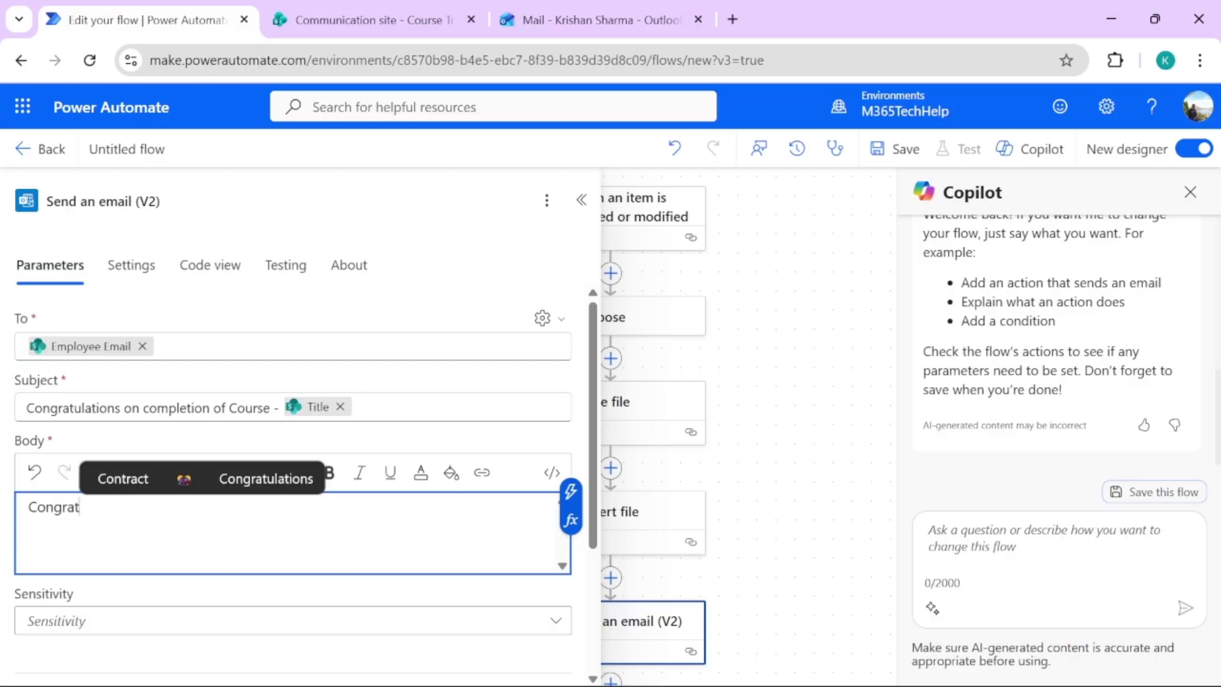
pyautogui.write('ulations on com')
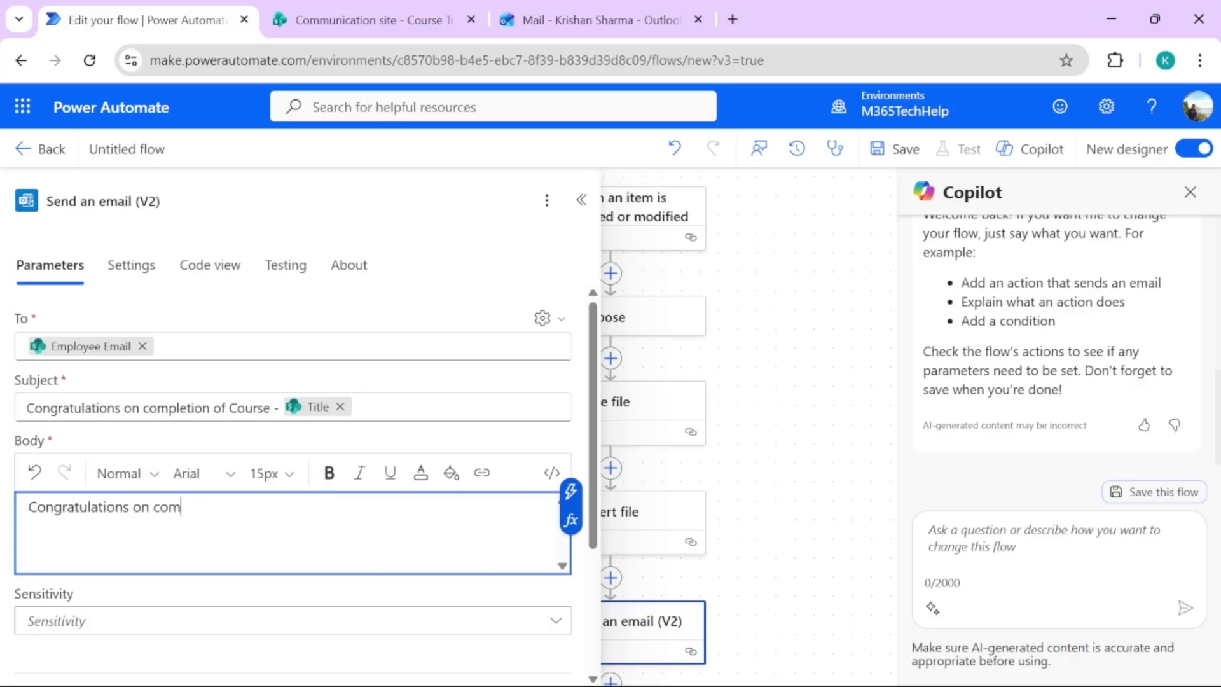
pyautogui.write('pletion of course -')
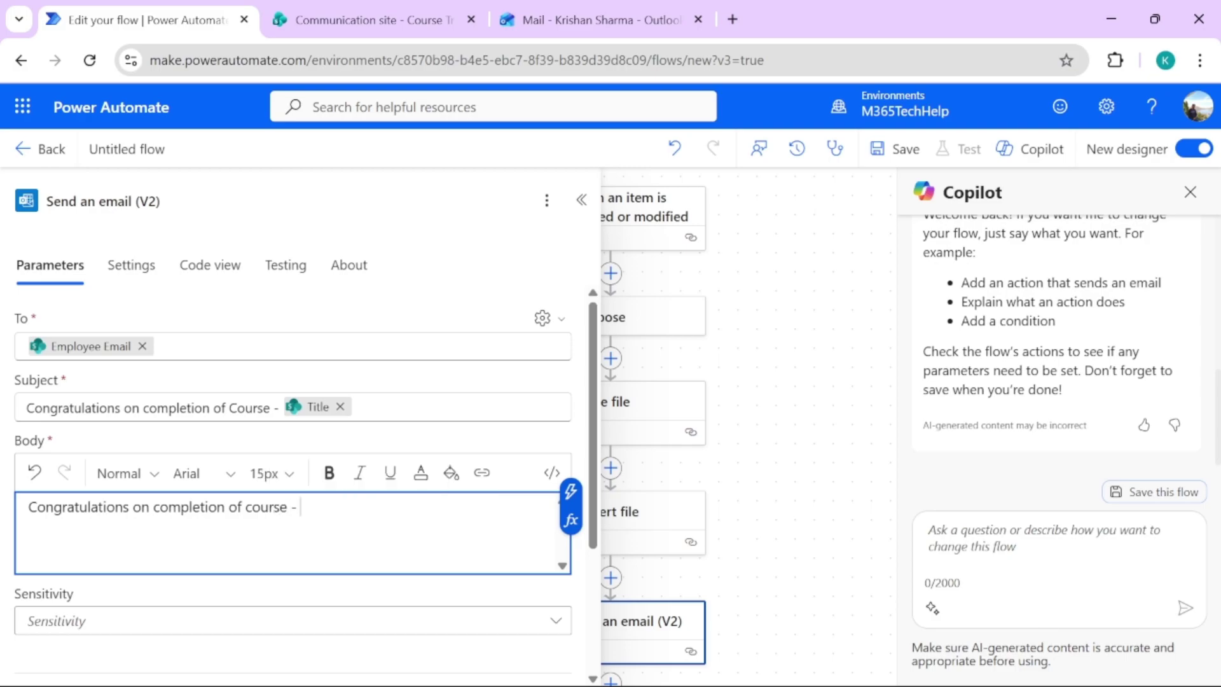
pyautogui.click(571, 491)
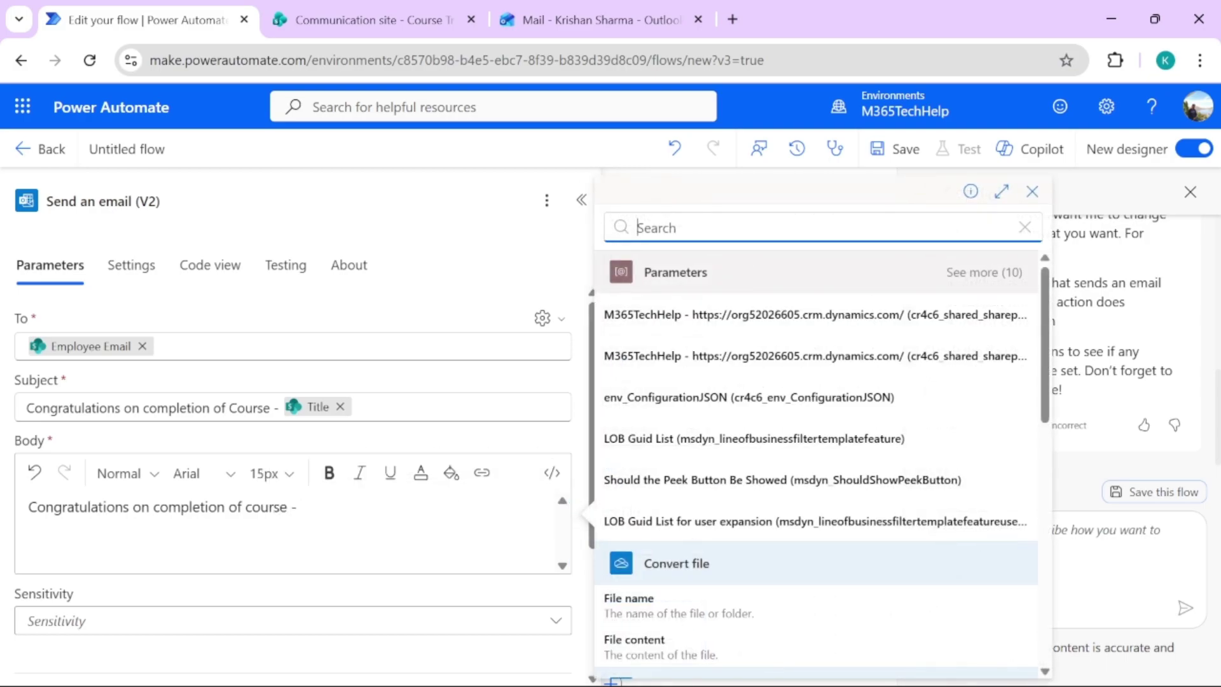
pyautogui.write('title')
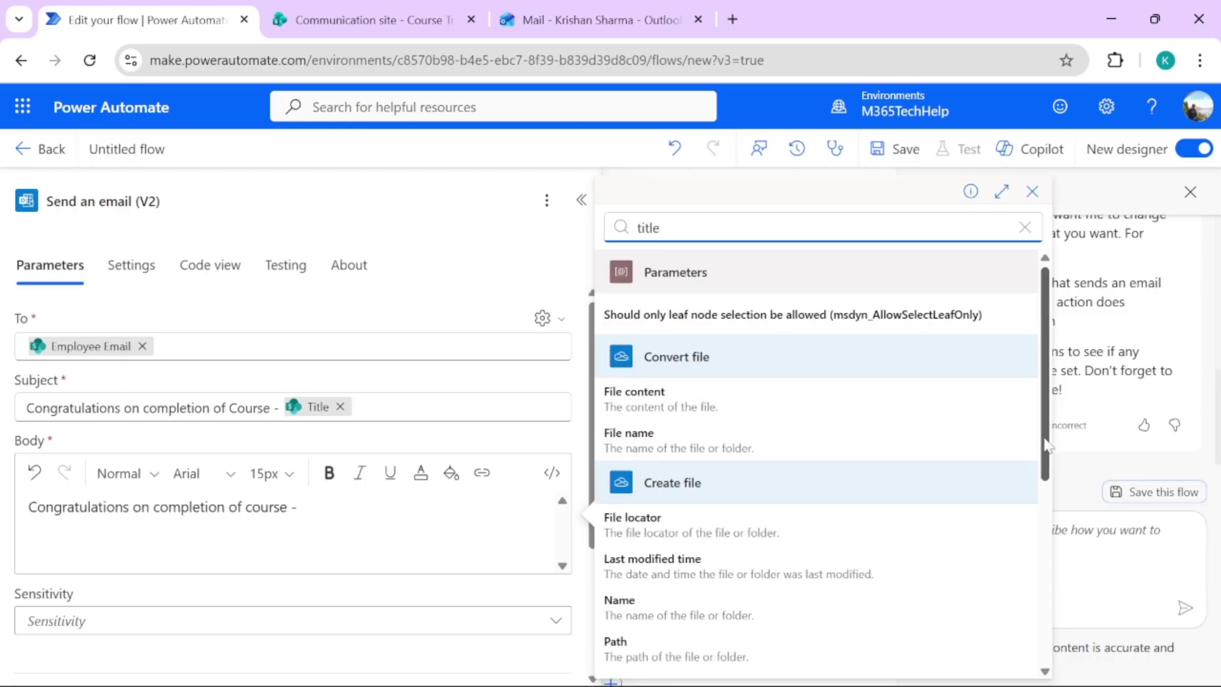
pyautogui.scroll(-3, 680, 563)
pyautogui.click(680, 563)
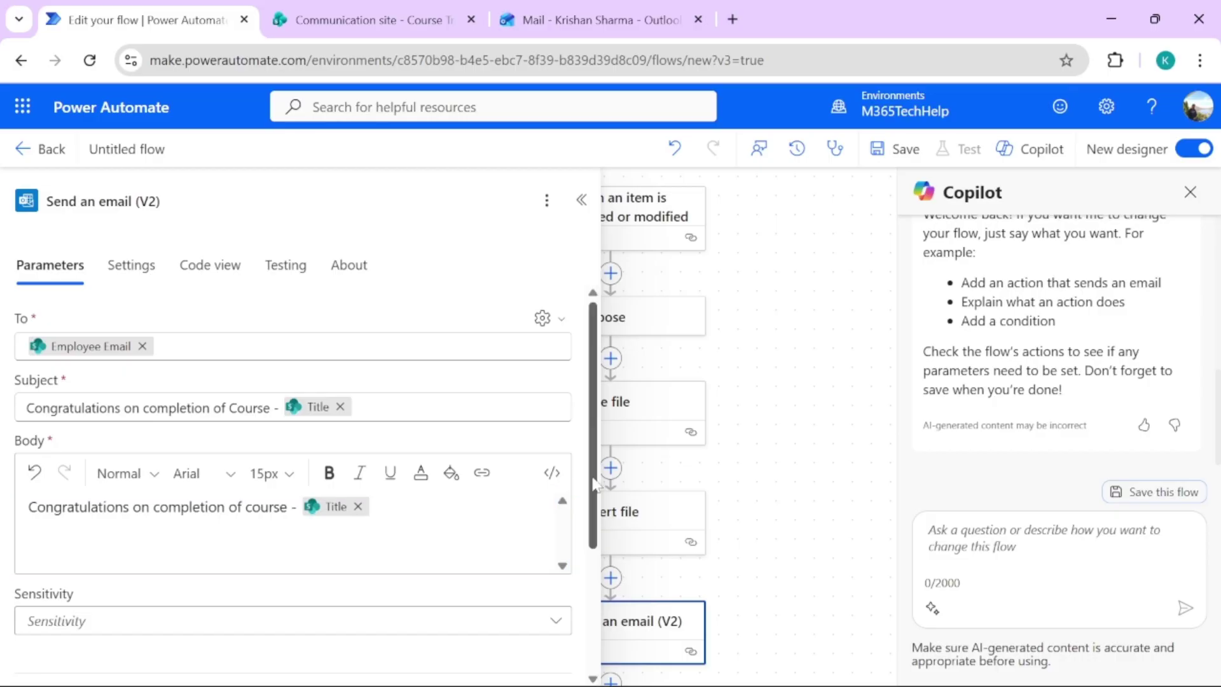
pyautogui.scroll(-3, 286, 509)
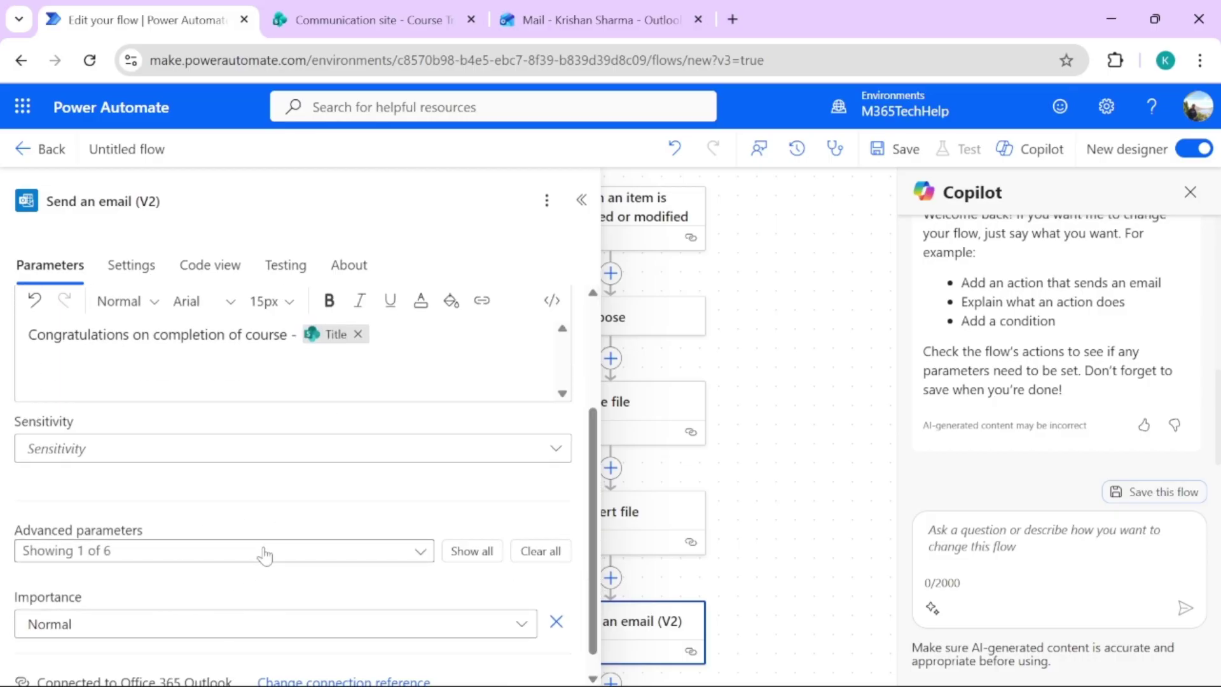
# - Enable the Attachments parameter on the Send an email (V2) action
pyautogui.click(265, 551)
pyautogui.click(111, 500)
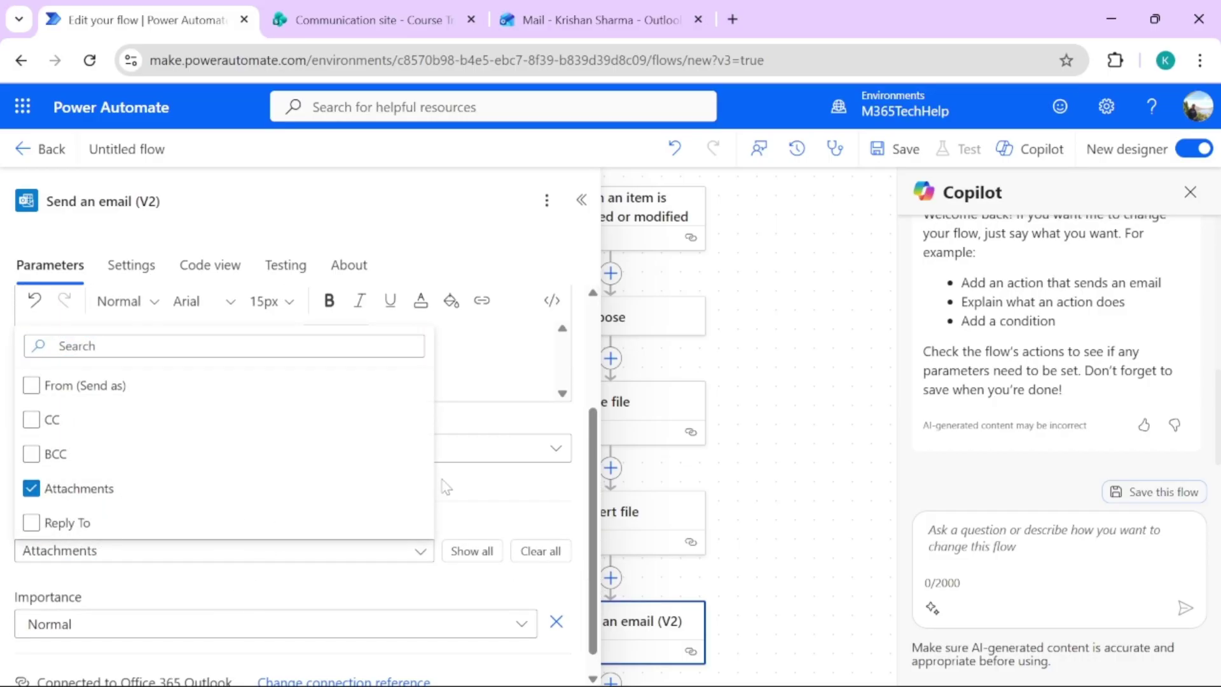
pyautogui.click(499, 499)
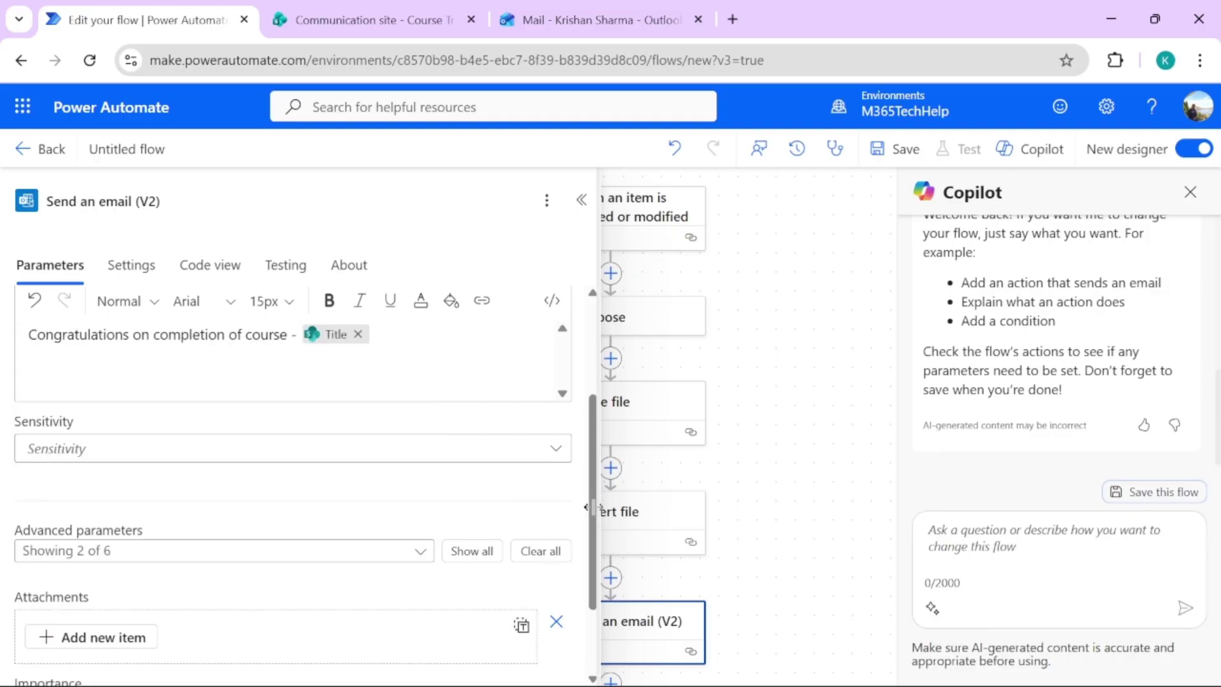
pyautogui.moveTo(596, 507); pyautogui.dragTo(579, 500)
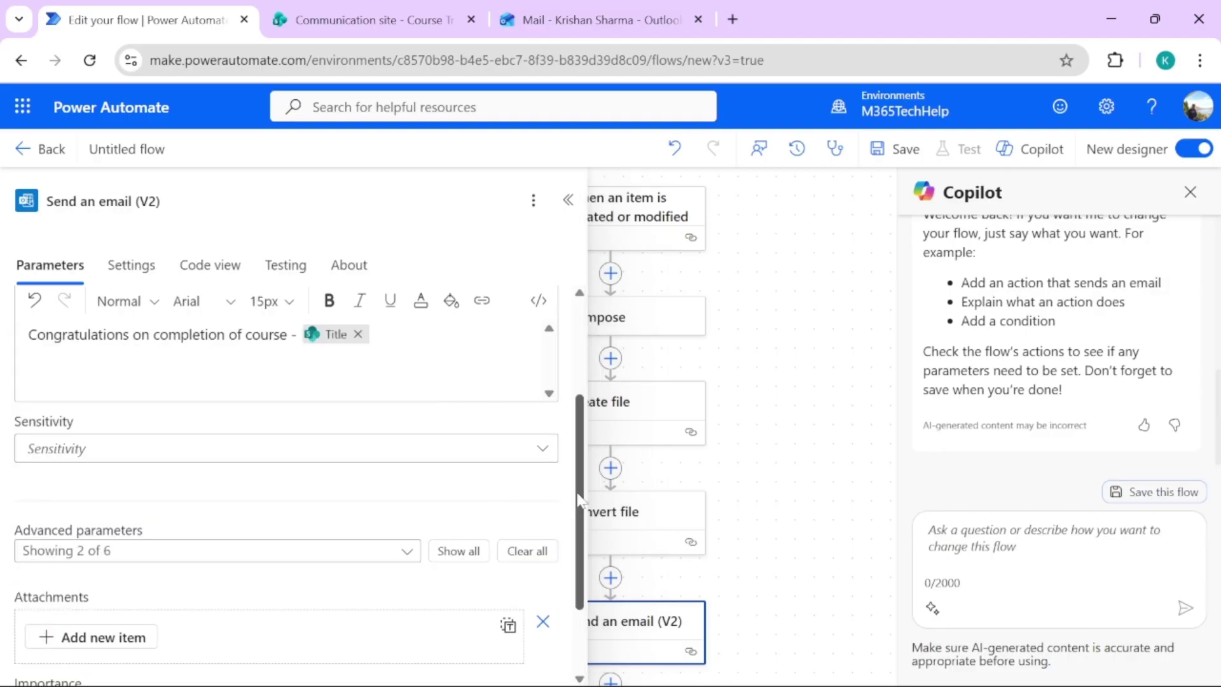
pyautogui.scroll(-2, 579, 507)
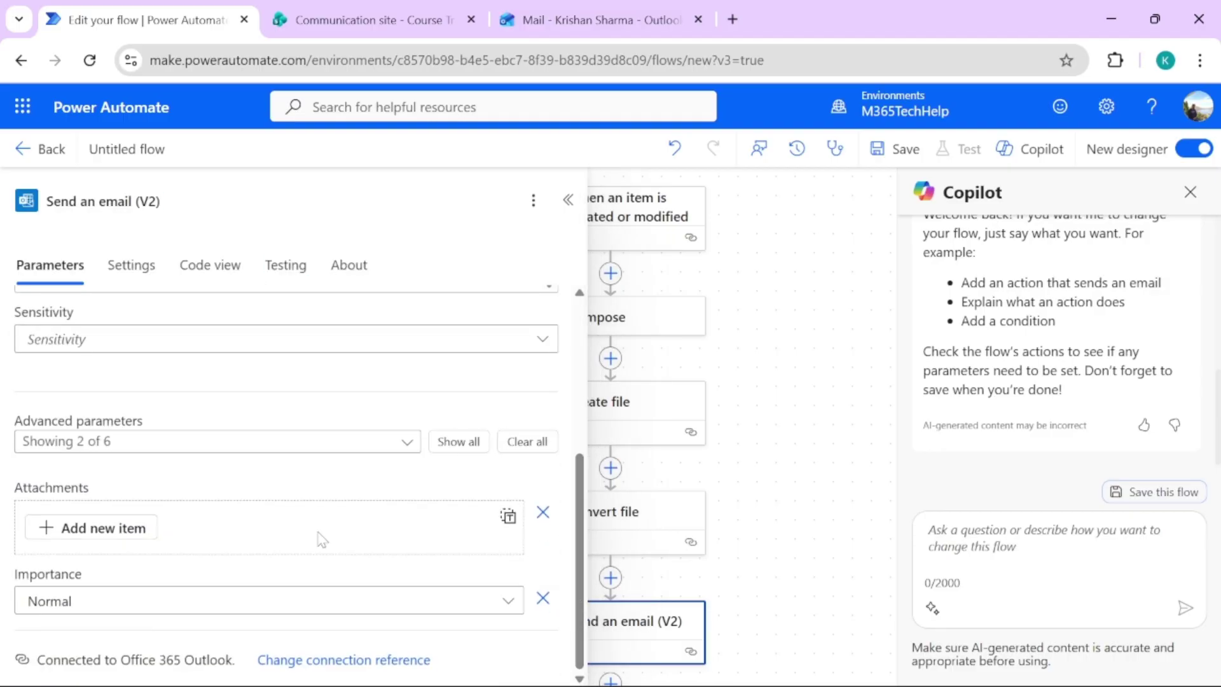
# - Add an attachment named with the created file's 'Name without extension' plus '.pdf'
pyautogui.click(124, 536)
pyautogui.click(136, 561)
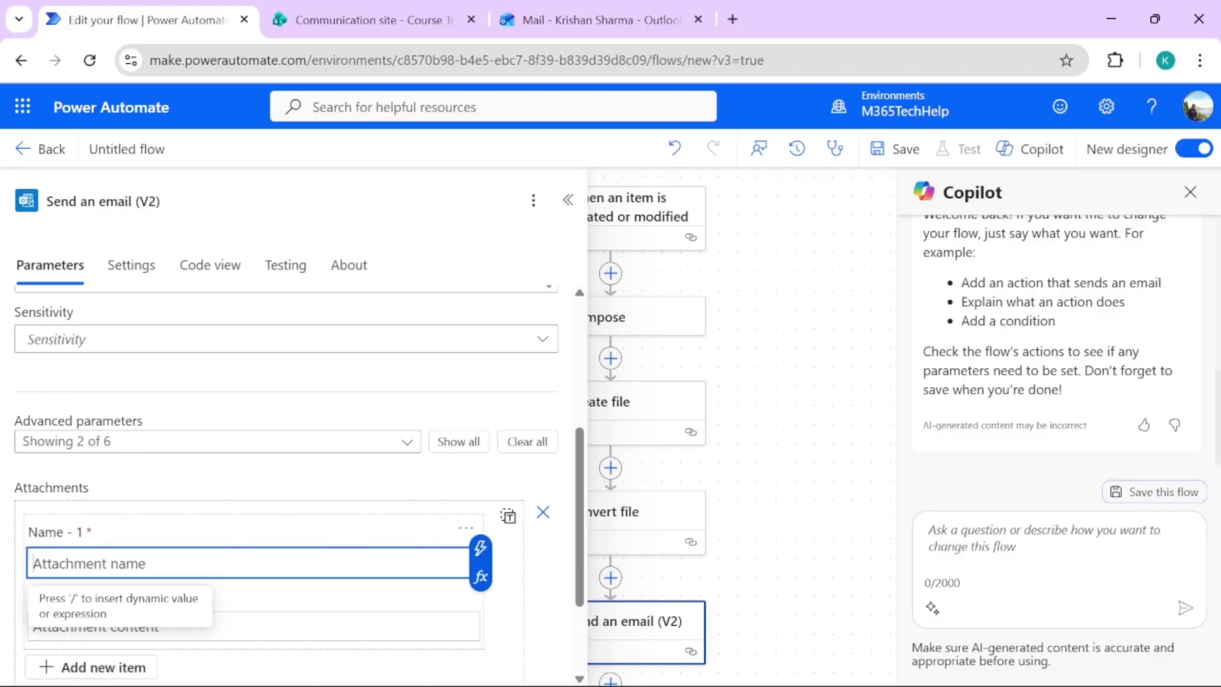
pyautogui.click(480, 547)
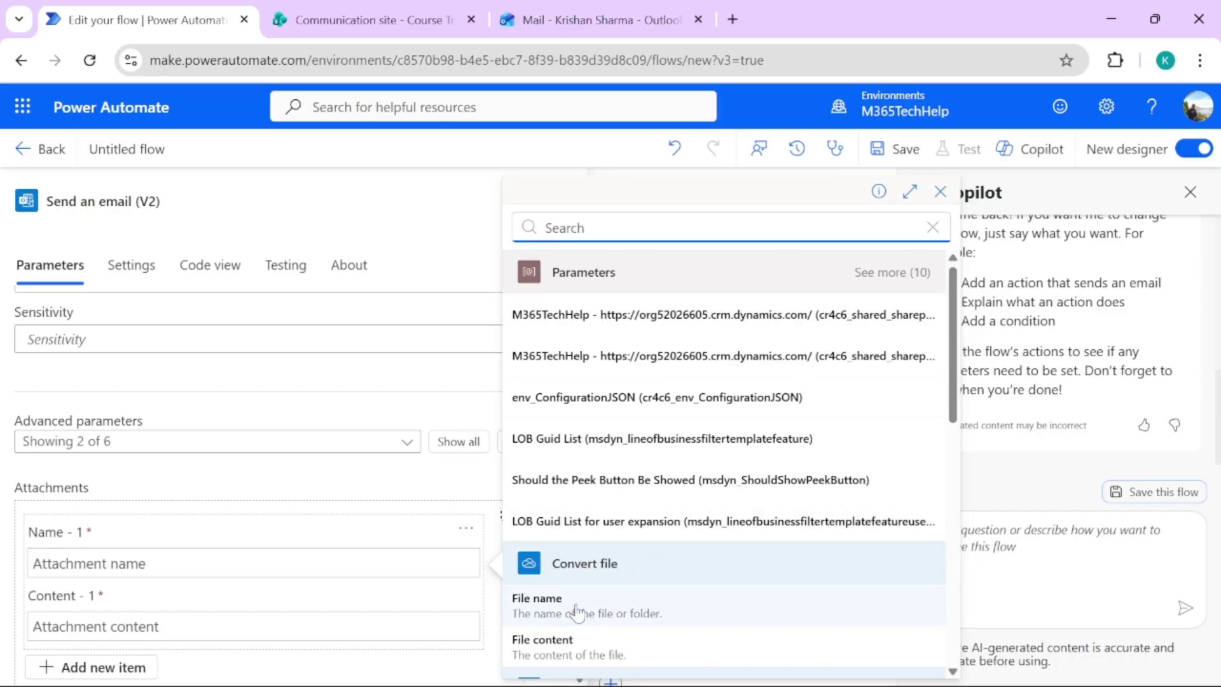
pyautogui.scroll(-5, 577, 612)
pyautogui.click(572, 353)
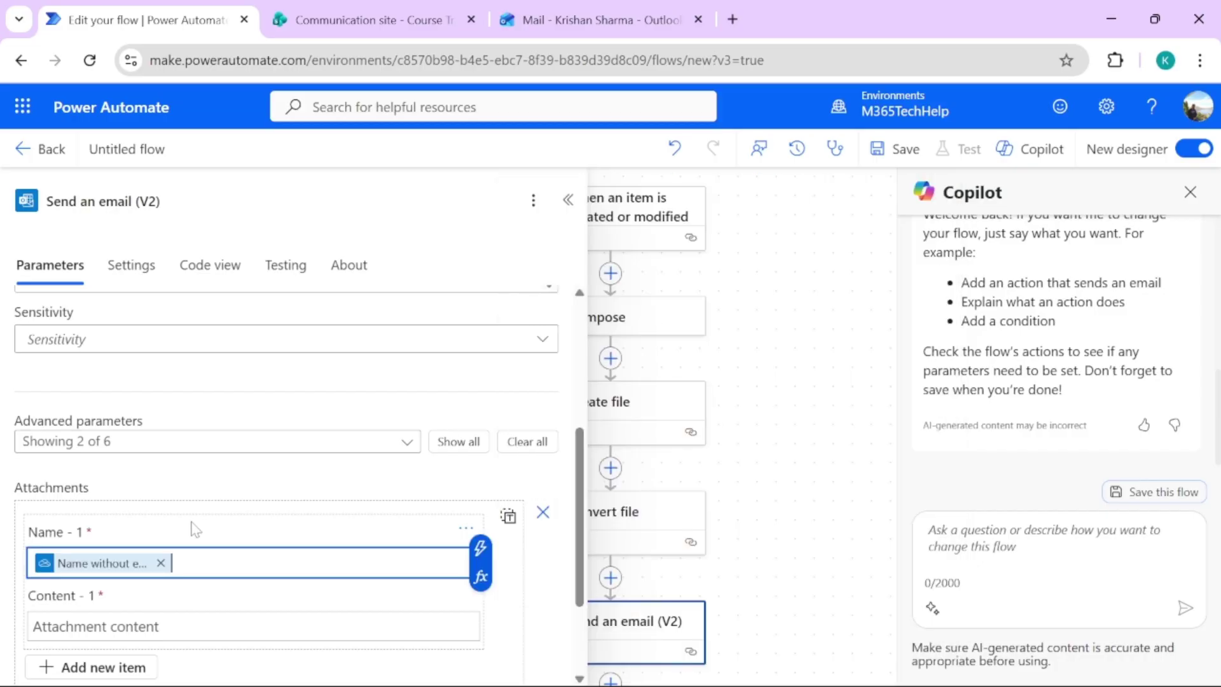
pyautogui.write('.pdf')
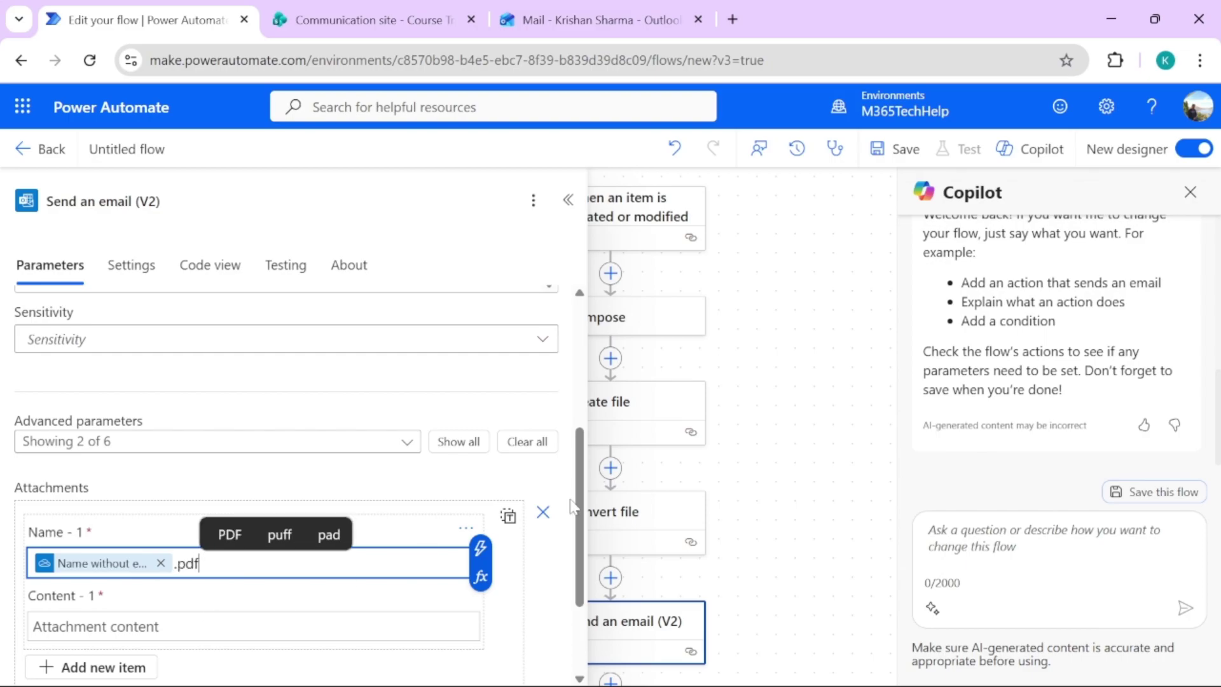
pyautogui.scroll(-2, 573, 507)
# - Use the Convert file's 'File content' as the attachment content, then go to the Course Tracker list
pyautogui.click(296, 509)
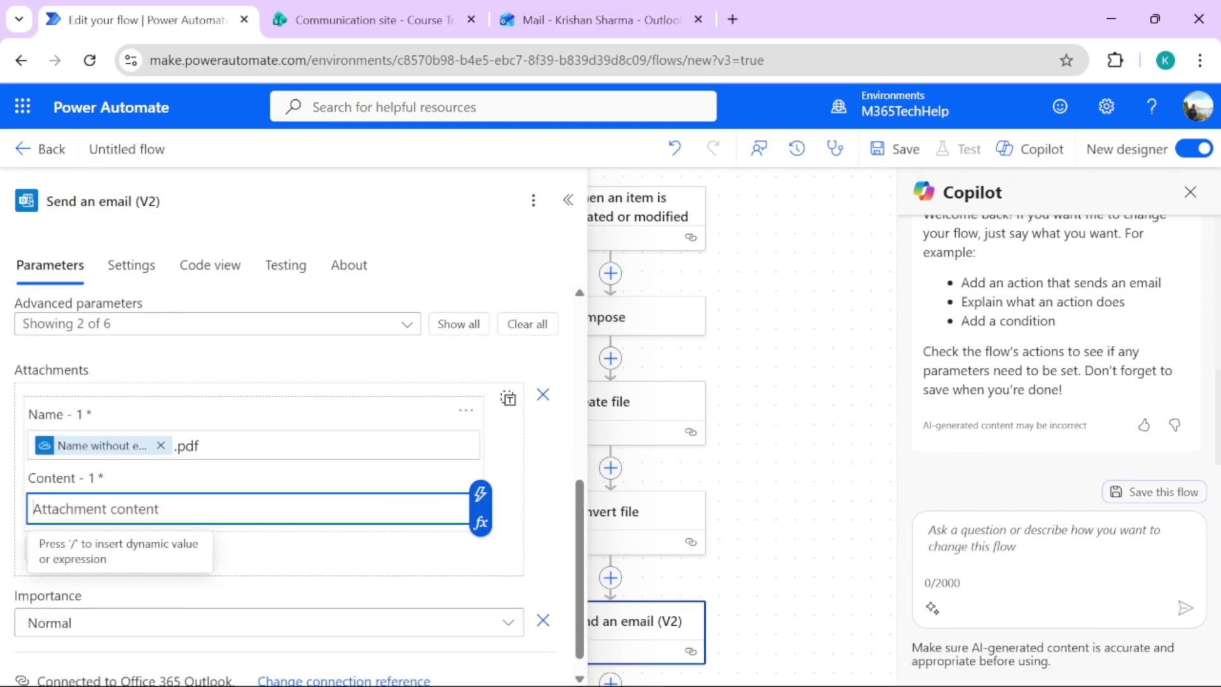
pyautogui.click(481, 493)
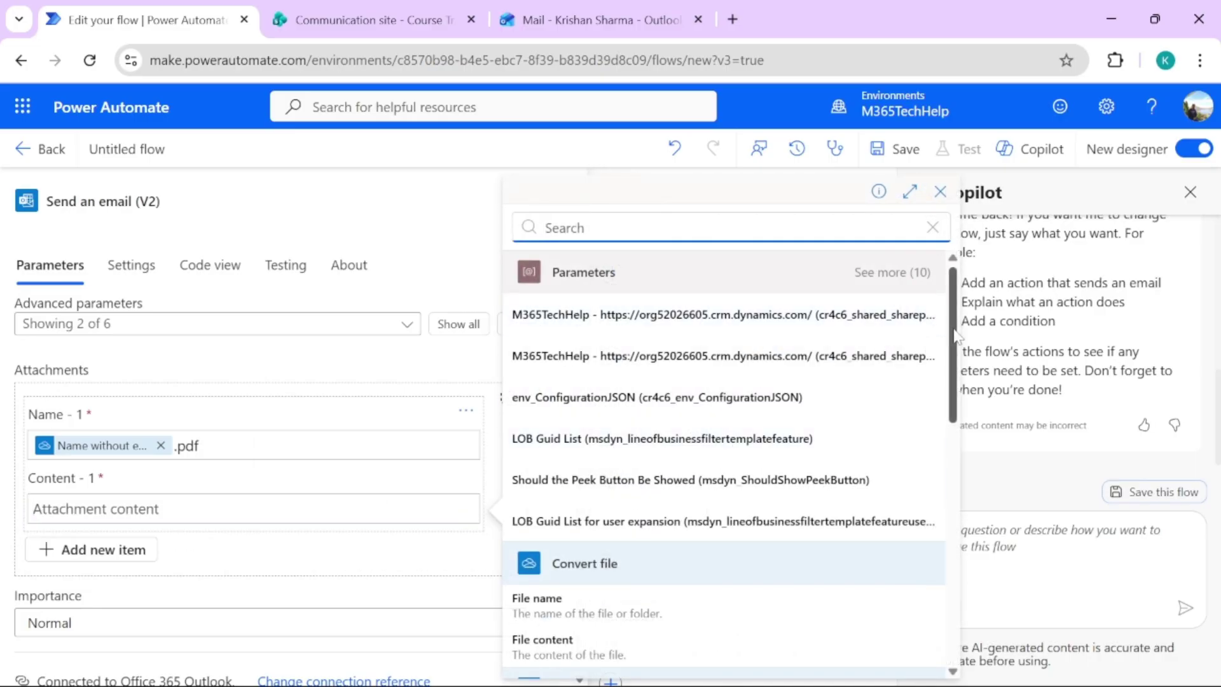
pyautogui.scroll(-2, 940, 393)
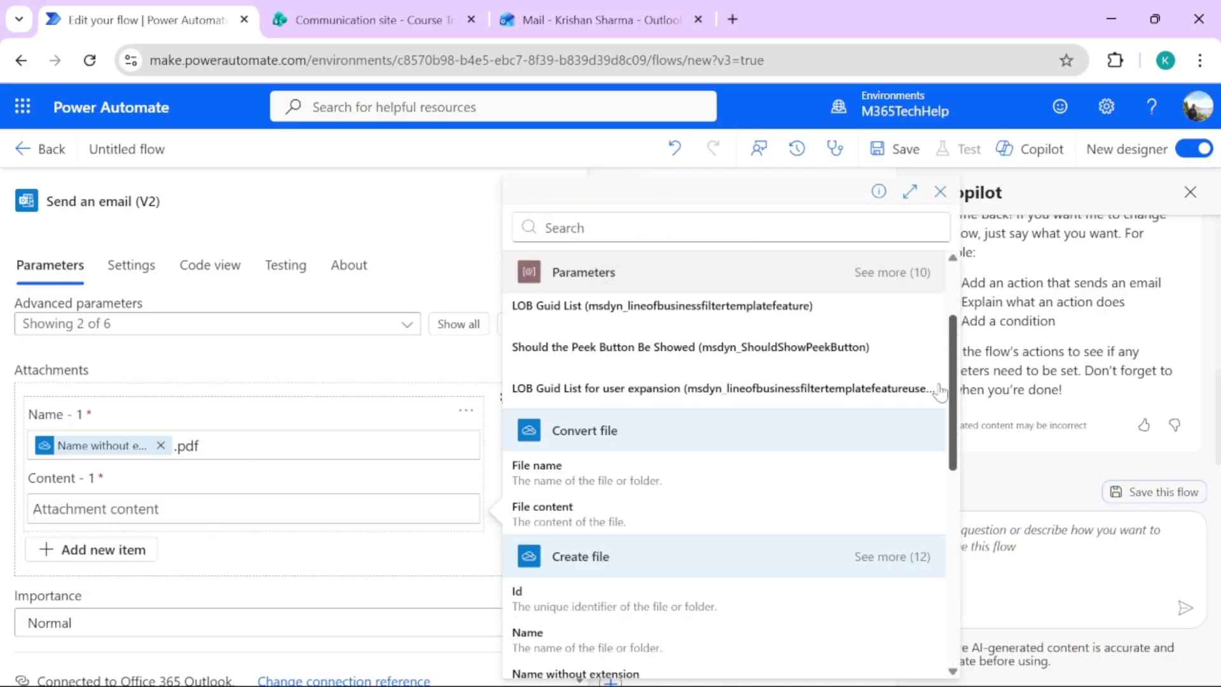
pyautogui.click(565, 516)
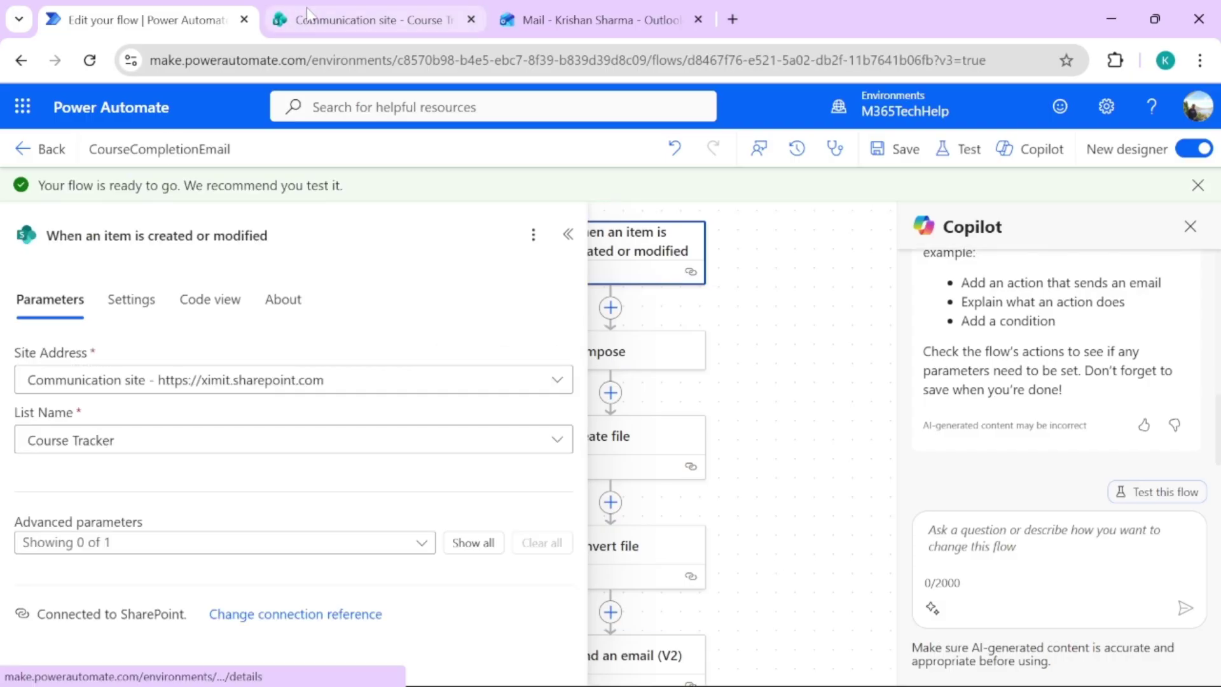
pyautogui.click(308, 18)
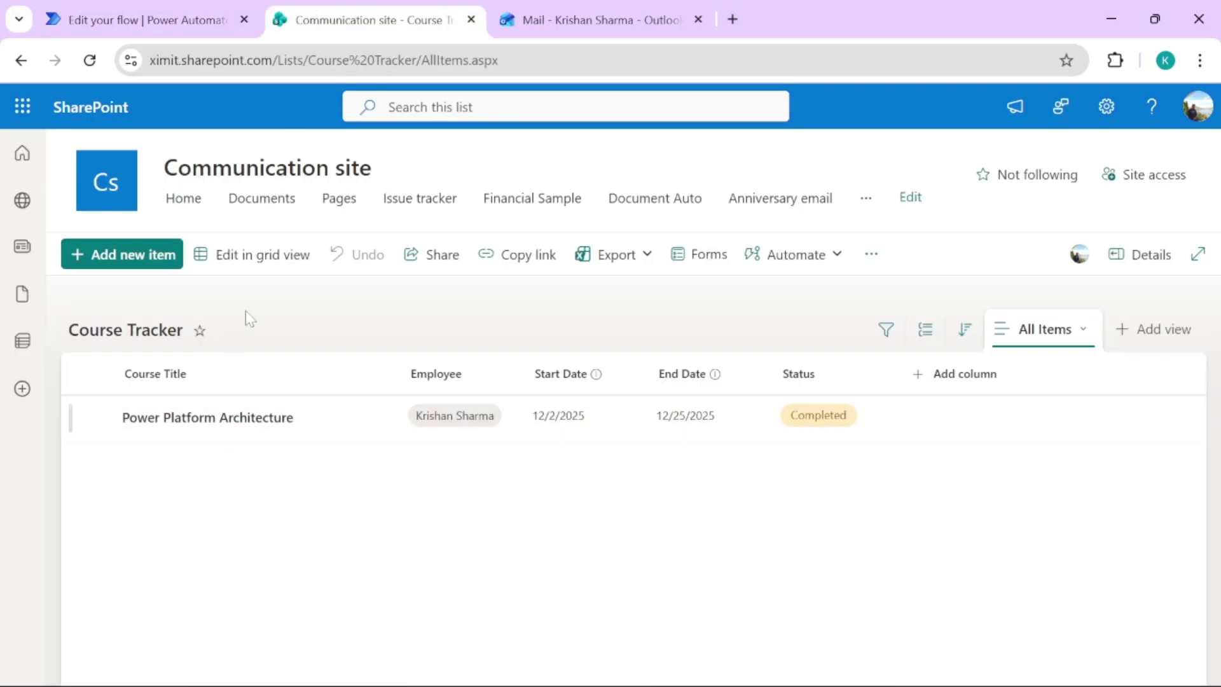
# - Start a new Course Tracker item titled 'Gen AI Advance Course' for the employee
pyautogui.click(159, 258)
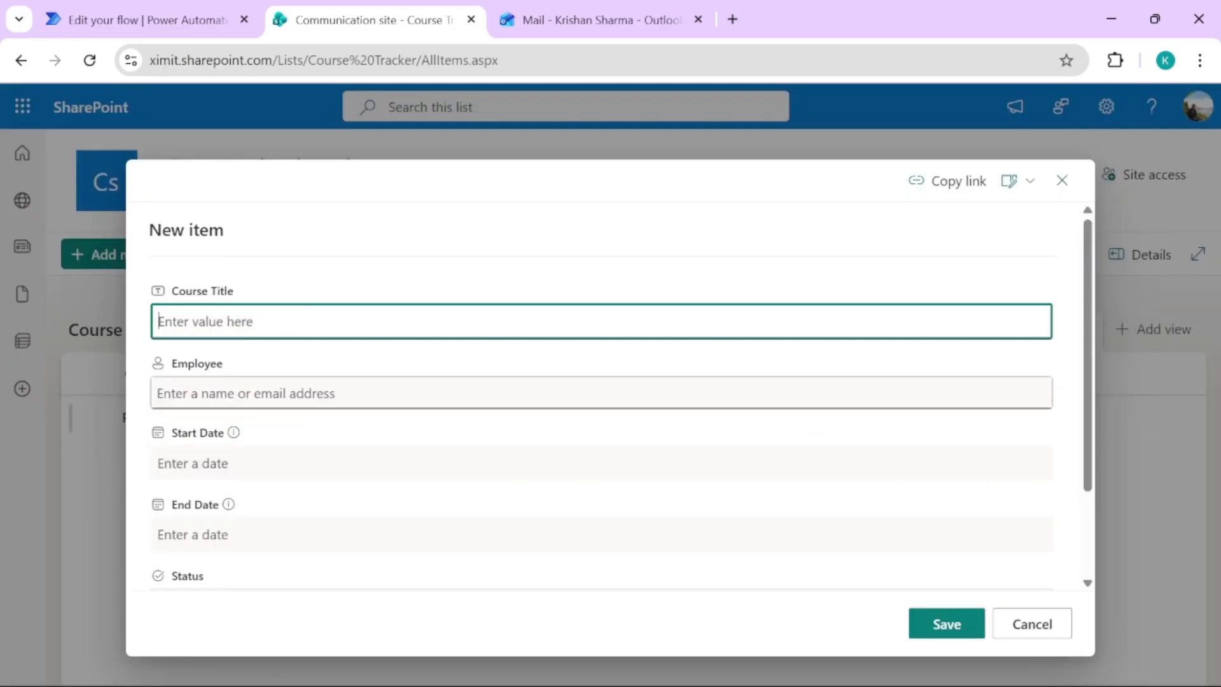
pyautogui.write('Gen AI ')
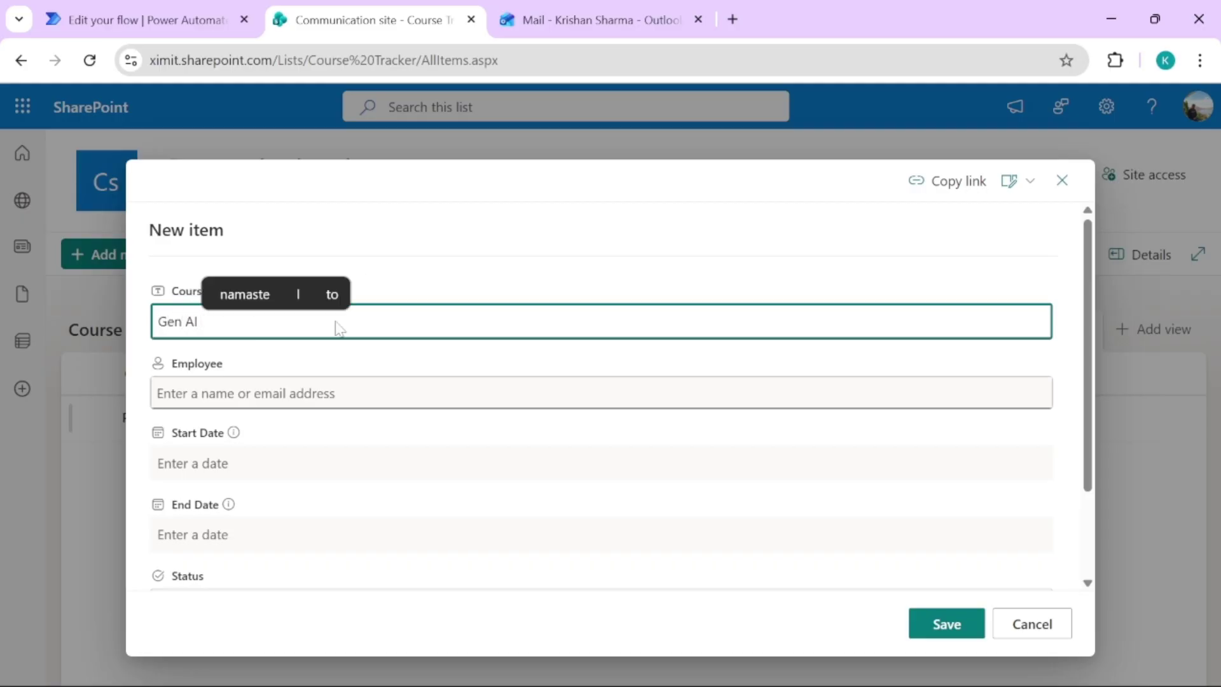
pyautogui.write('Advance Course')
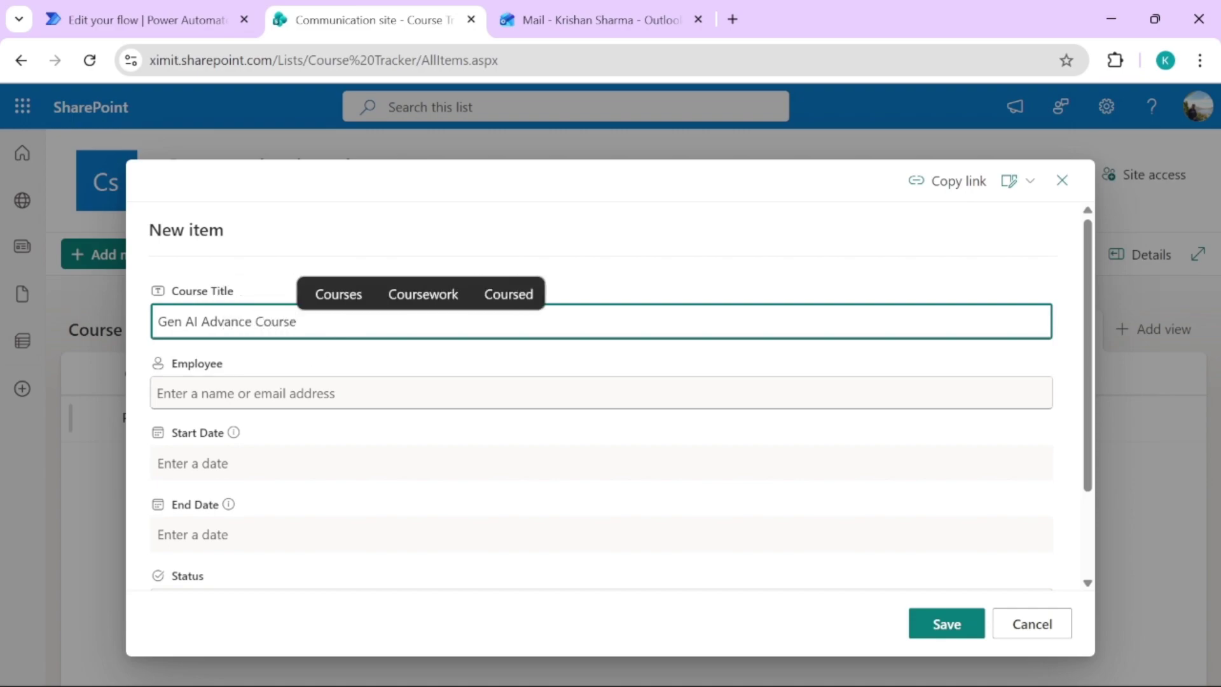
pyautogui.click(315, 384)
pyautogui.write('kri')
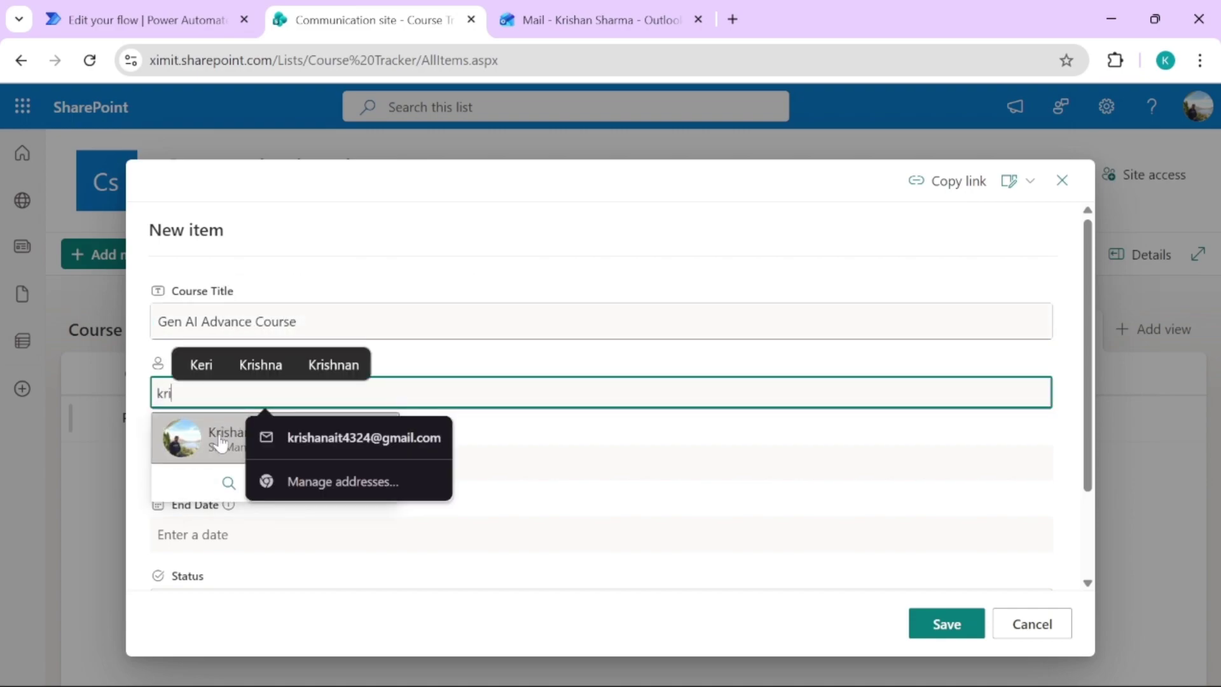
pyautogui.click(241, 443)
# - Set dates 12/3/2025 to 1/8/2026, status Completed, and save the item
pyautogui.click(254, 463)
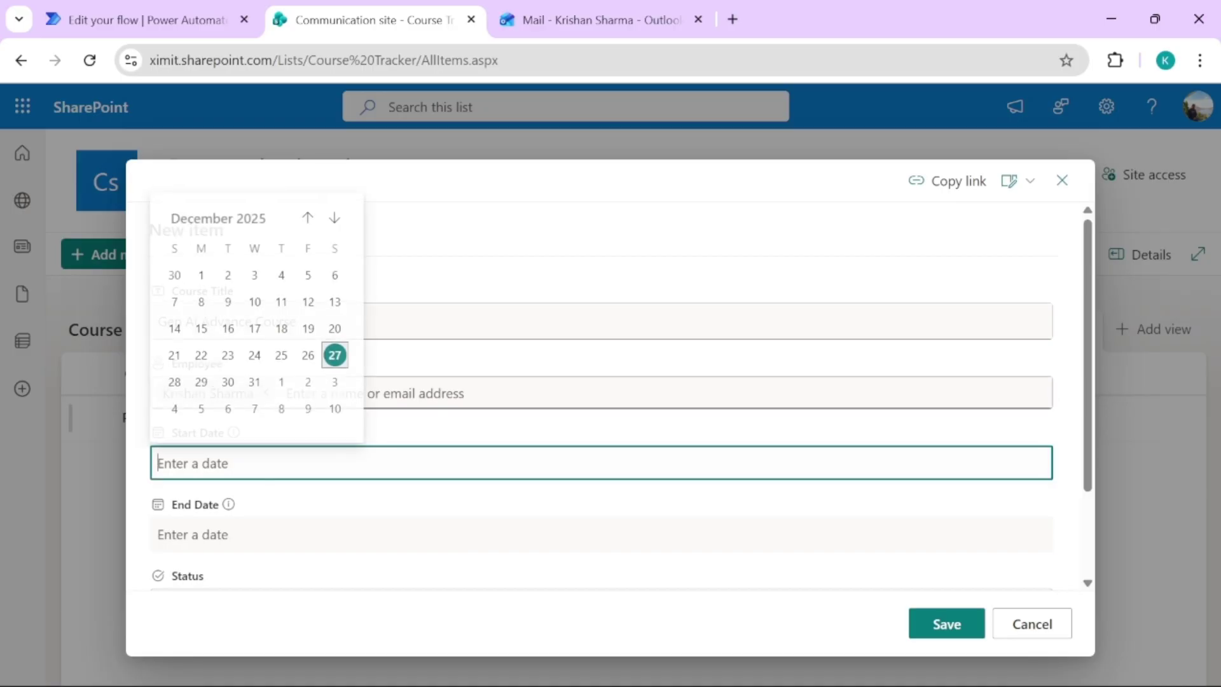
pyautogui.click(254, 272)
pyautogui.click(280, 535)
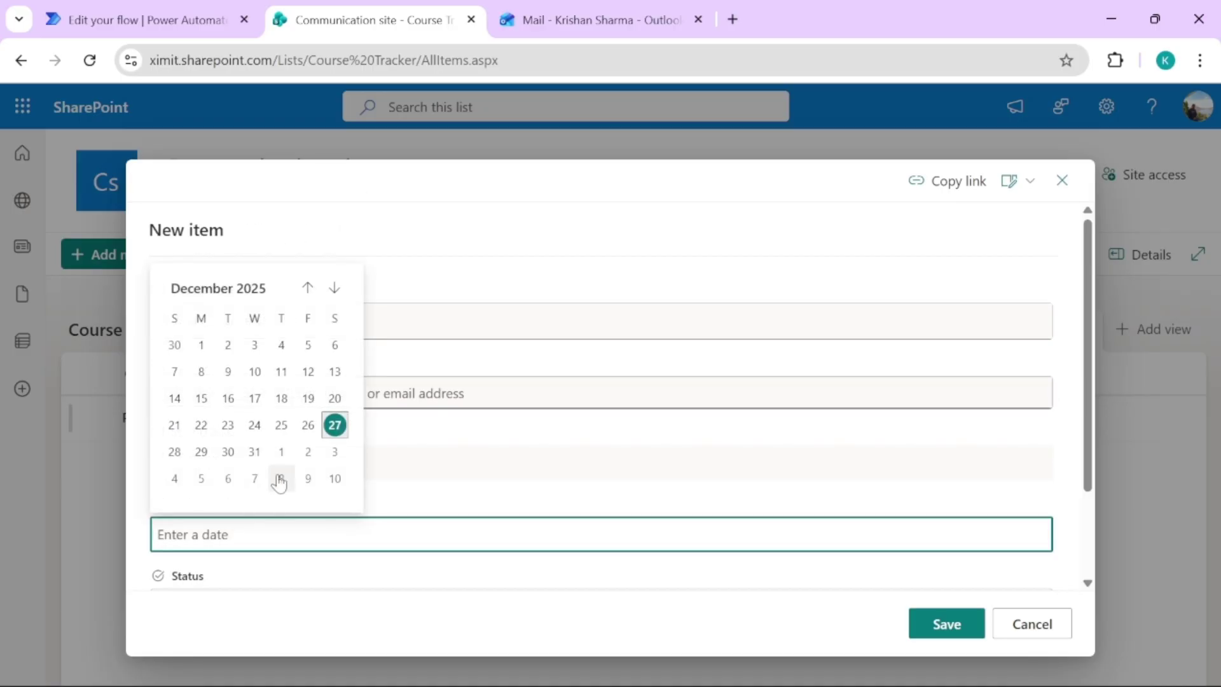
pyautogui.click(280, 477)
pyautogui.scroll(-3, 1085, 486)
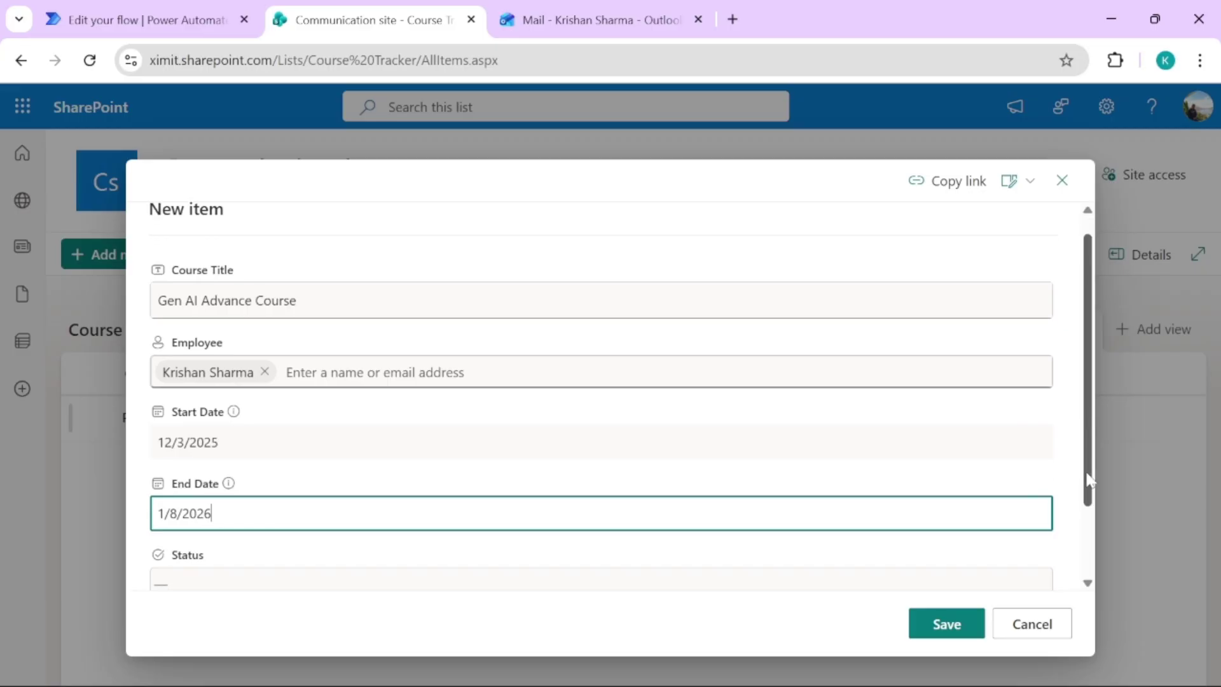
pyautogui.click(575, 509)
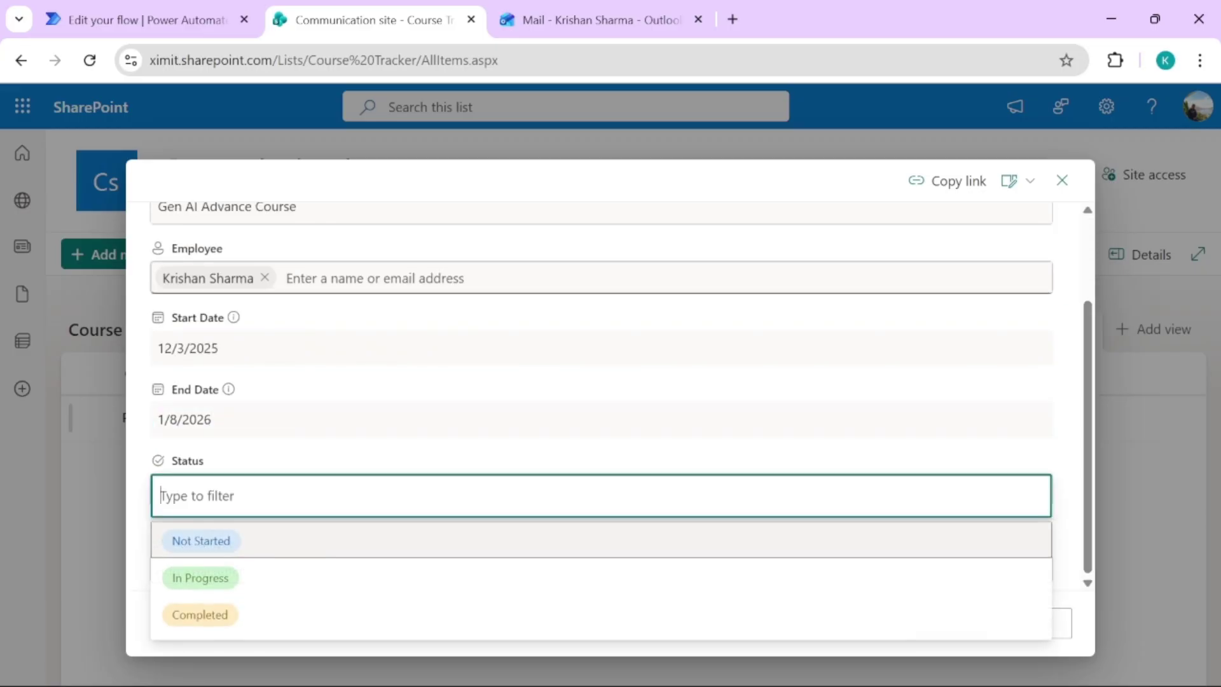
pyautogui.click(318, 624)
pyautogui.click(922, 626)
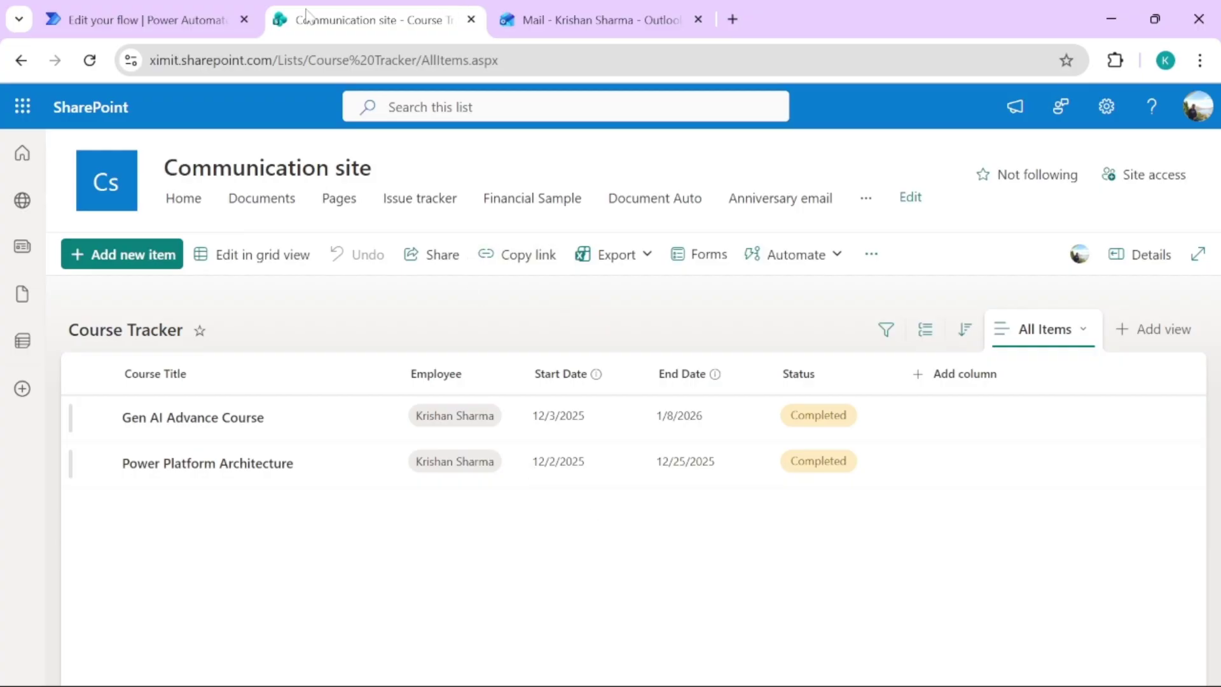
# - Check the CourseCompletionEmail run history for a Succeeded run, then view the Outlook inbox
pyautogui.click(189, 18)
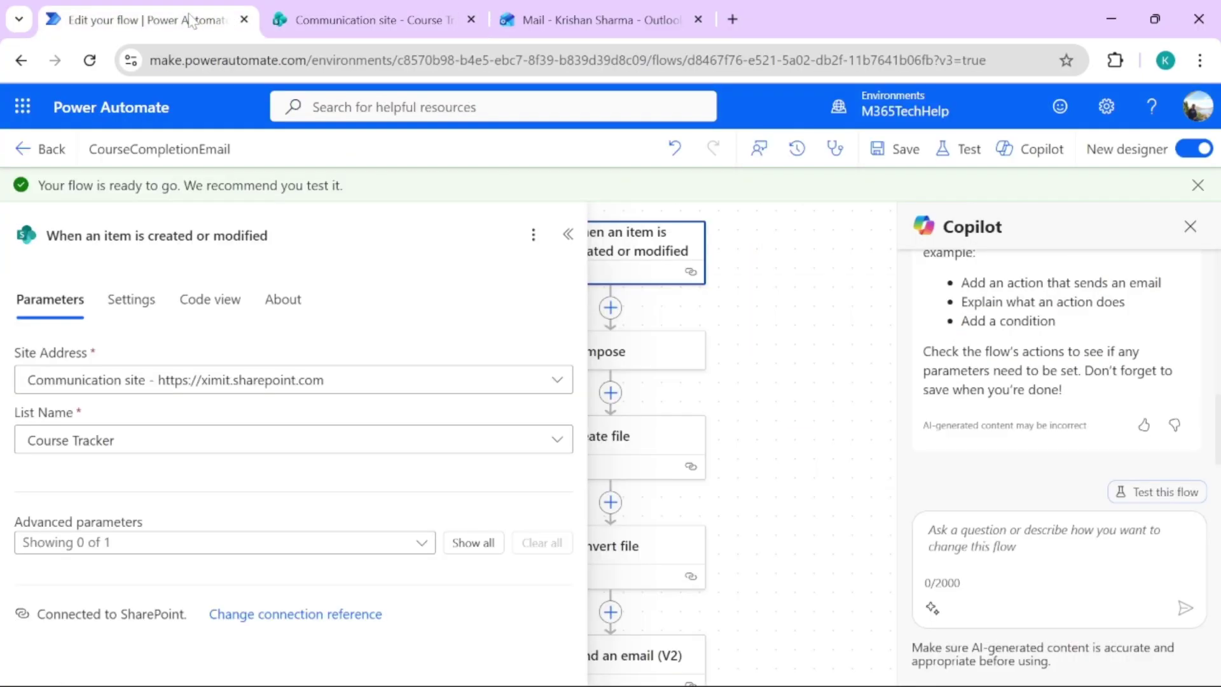
pyautogui.click(48, 149)
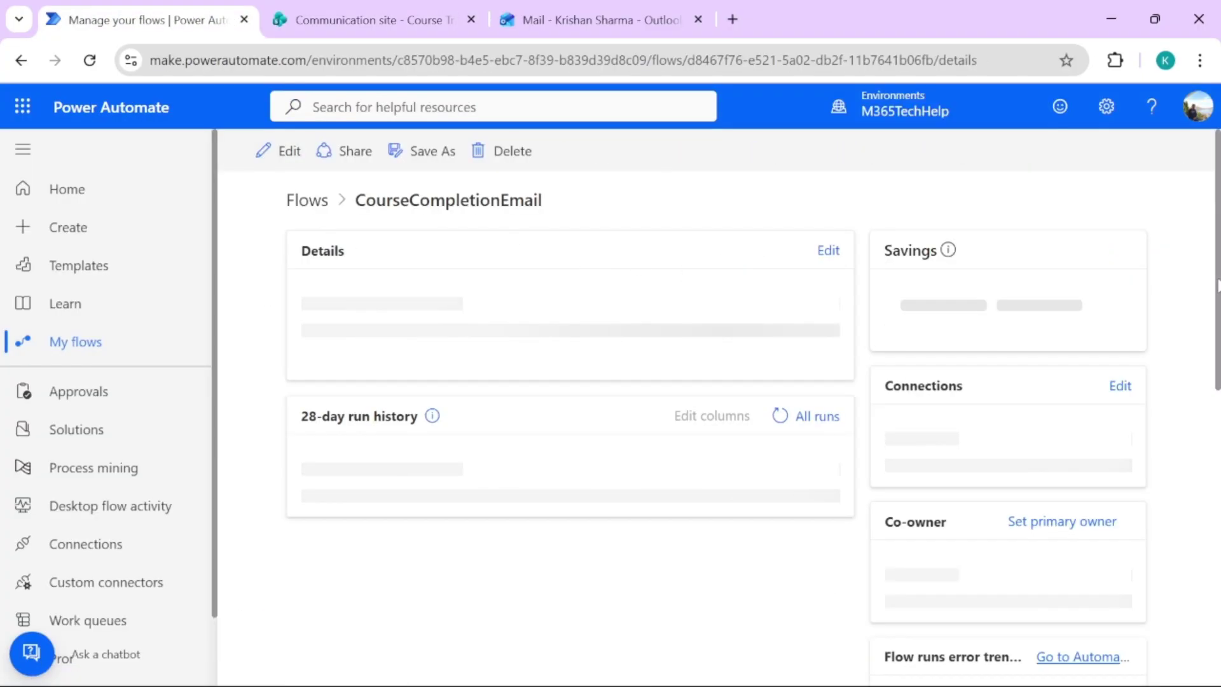
pyautogui.scroll(-2, 624, 563)
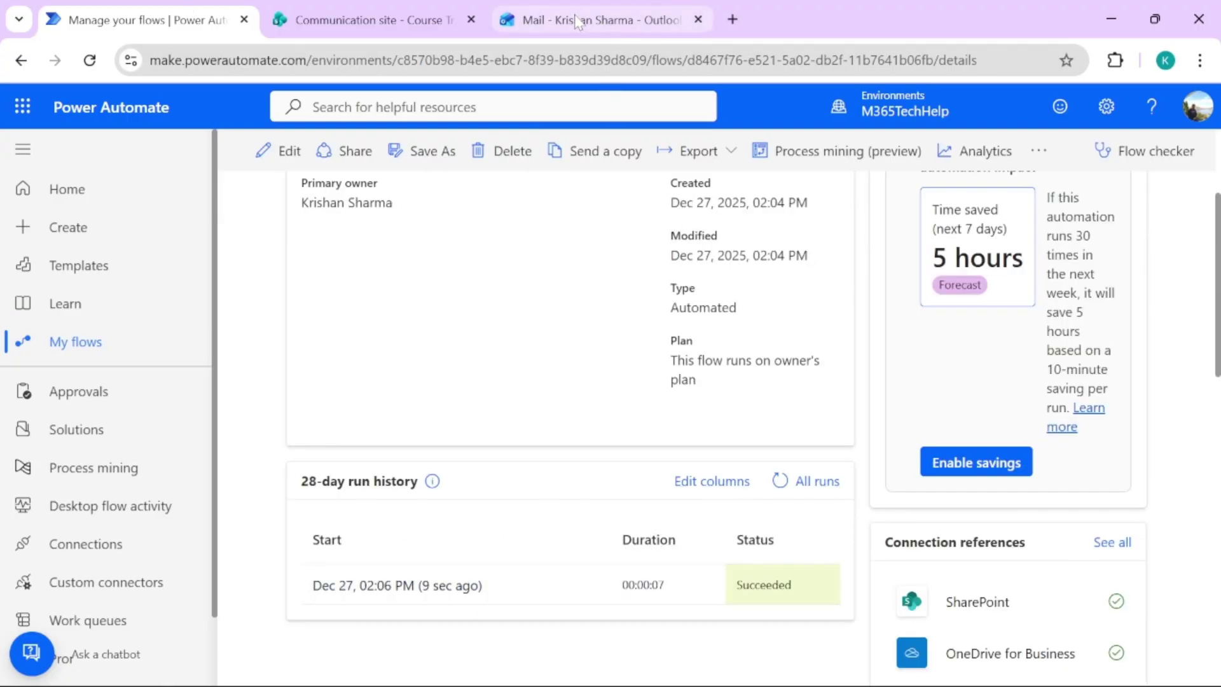
pyautogui.click(577, 22)
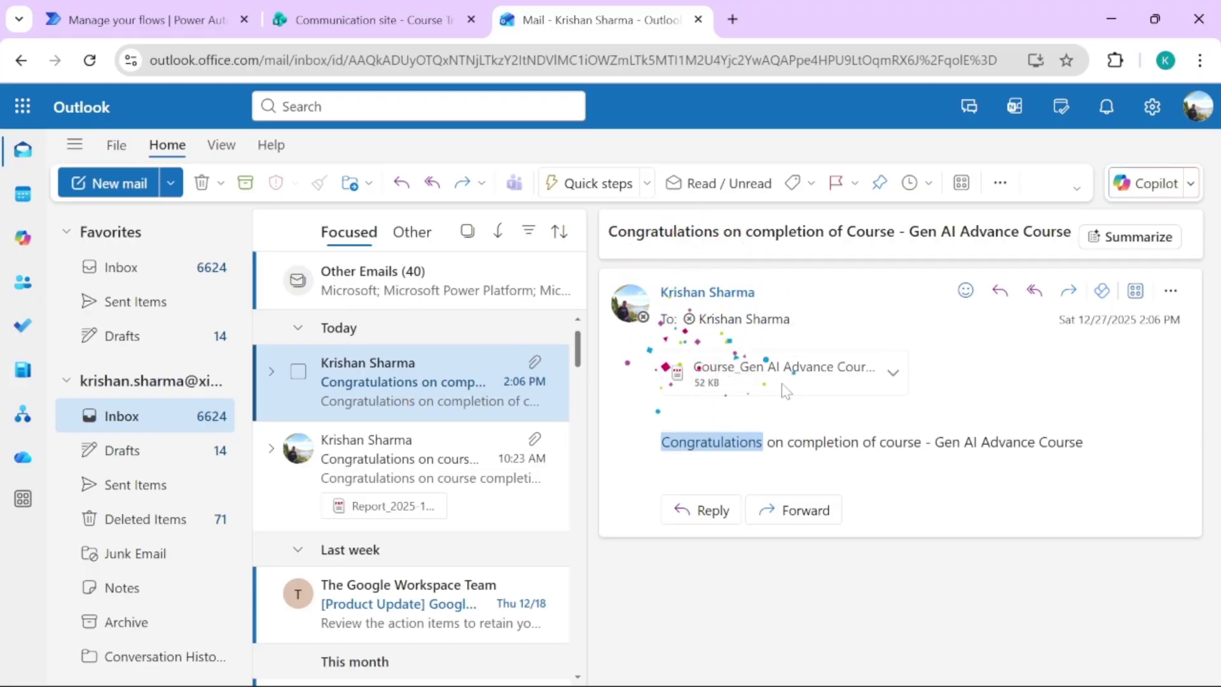
pyautogui.click(734, 382)
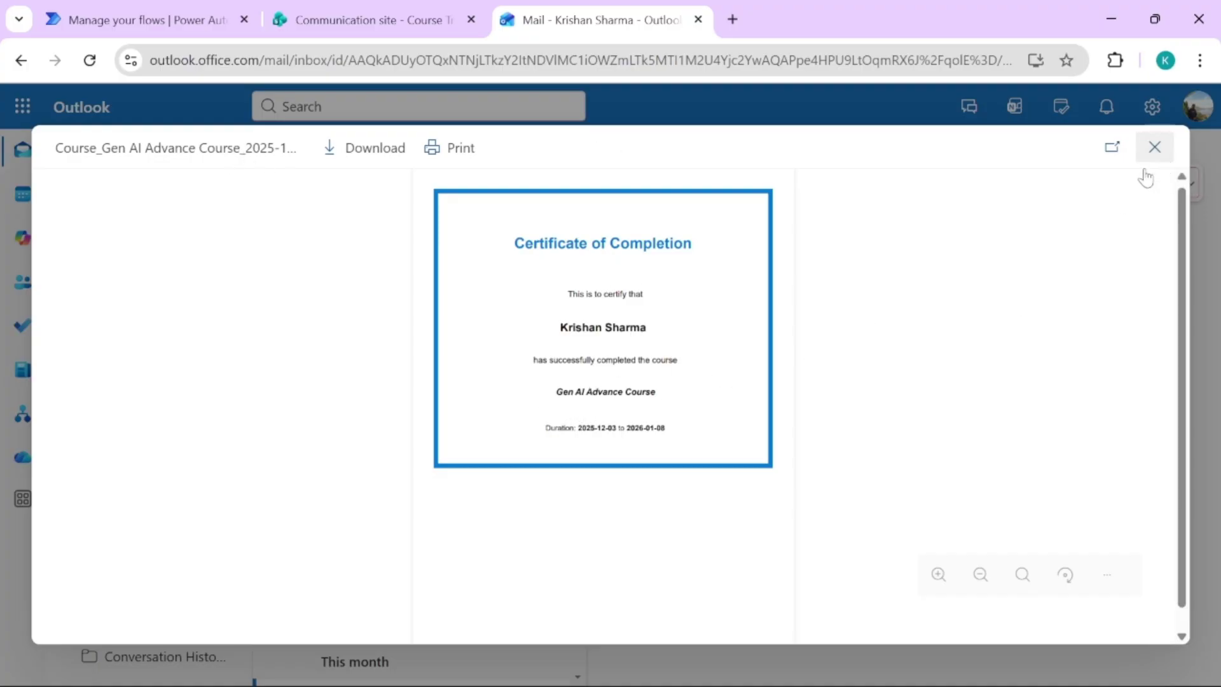
pyautogui.click(1155, 147)
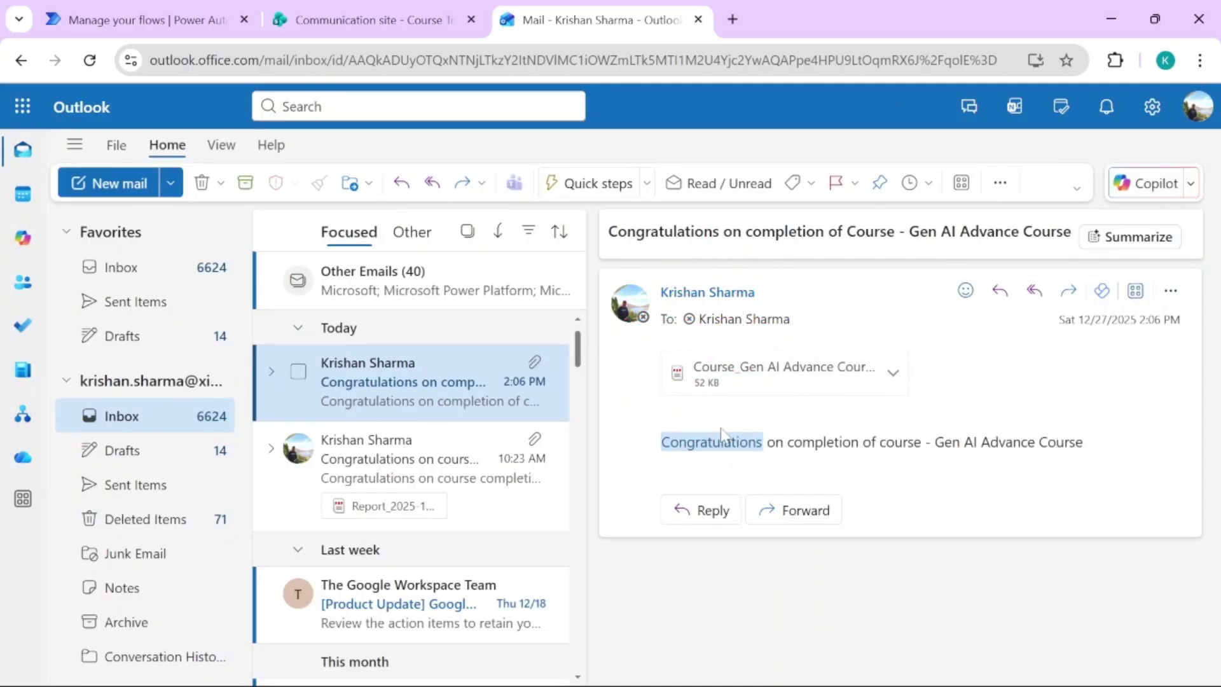
pyautogui.click(369, 19)
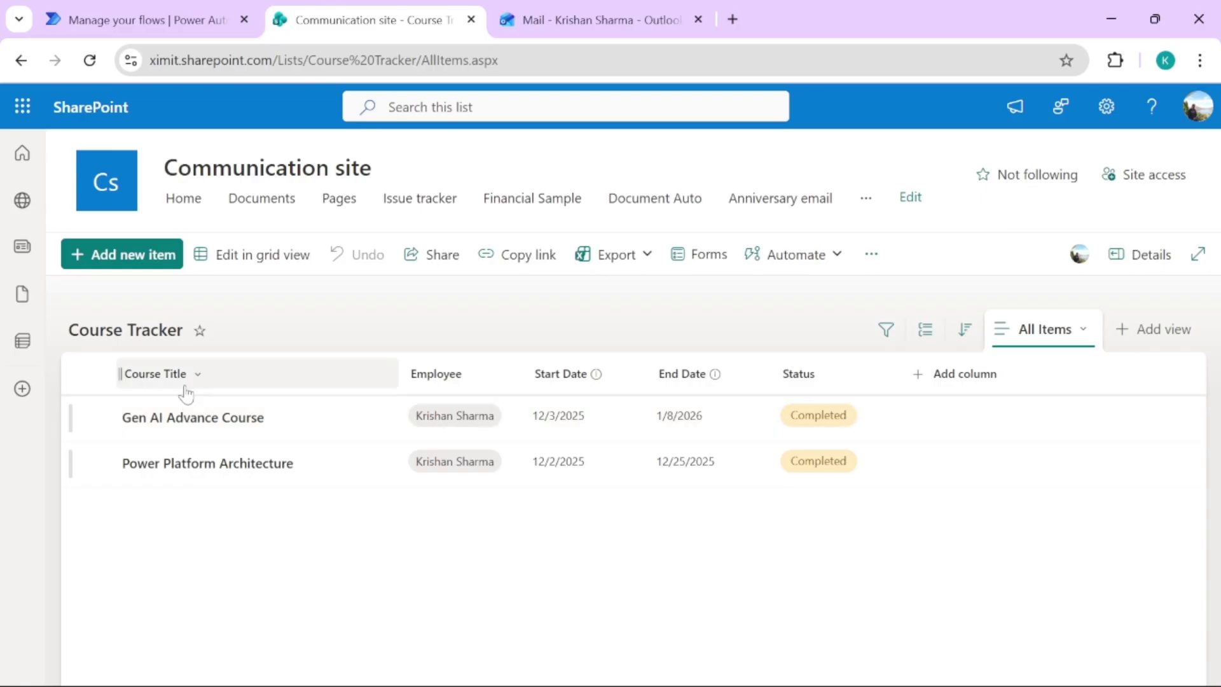
pyautogui.click(573, 13)
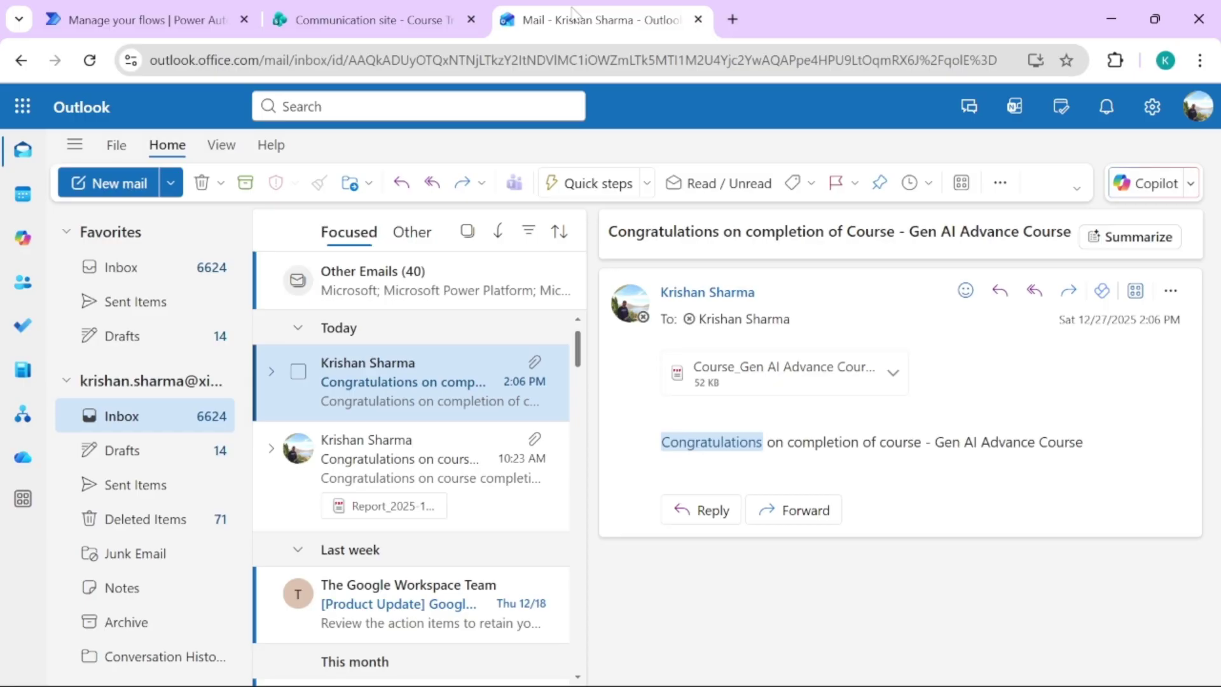
pyautogui.moveTo(402, 19)
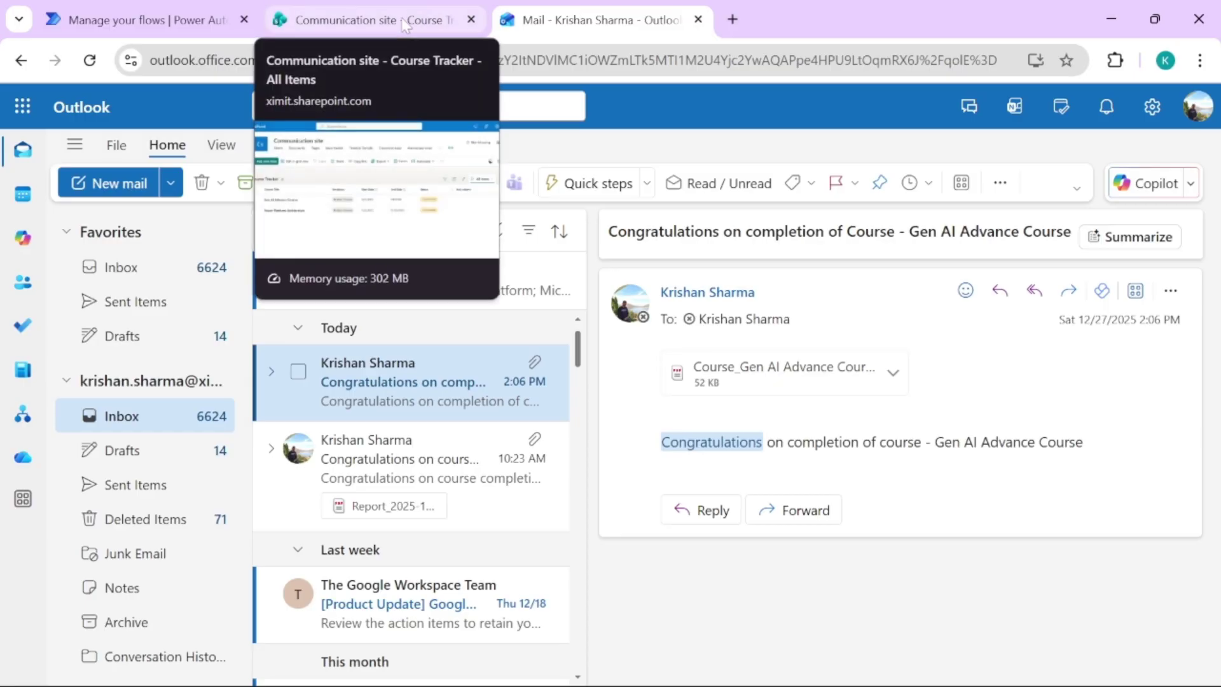